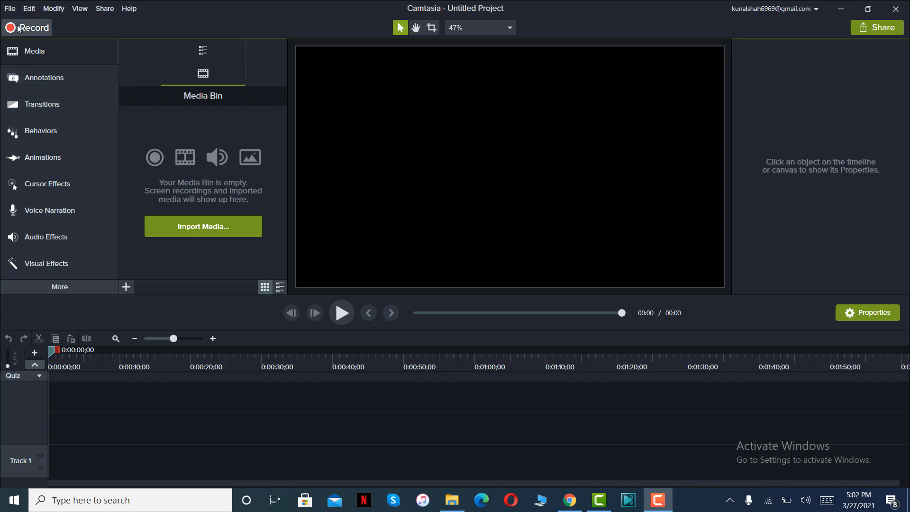
click(10, 9)
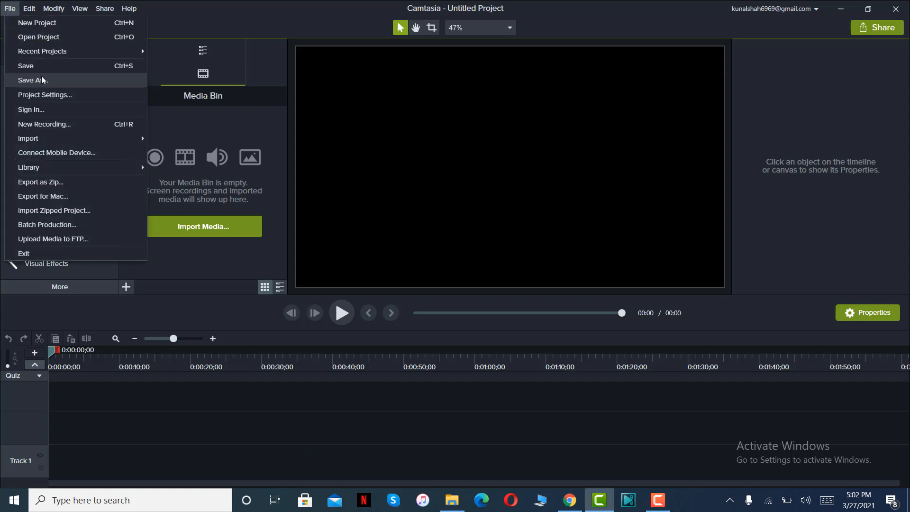
mouse_move(132, 49)
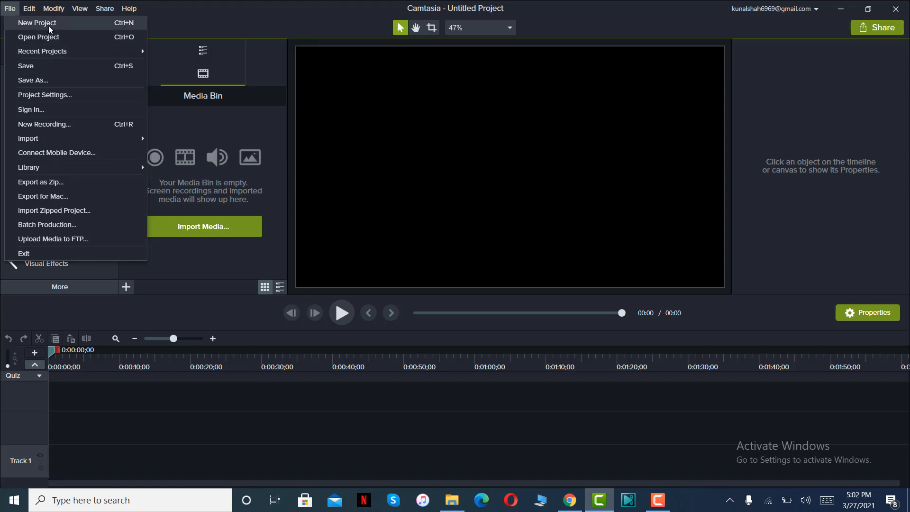
click(223, 127)
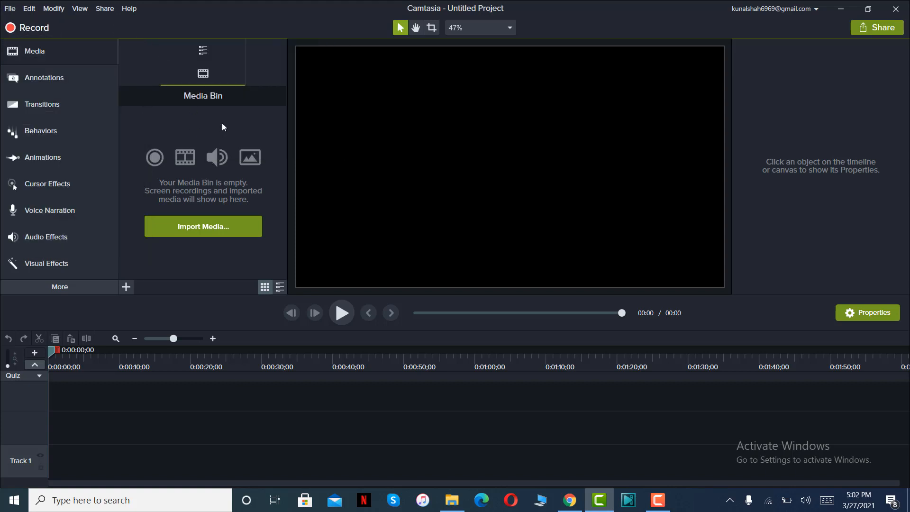
Import the image, the motivational music and the video from the Reels course folder on the Desktop into the media bin.
click(212, 229)
click(59, 81)
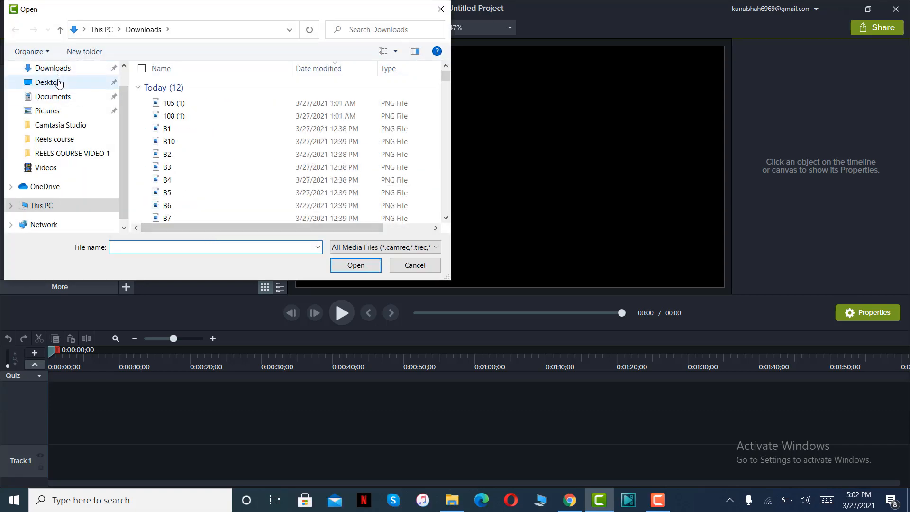
scroll(274, 177, down, 5)
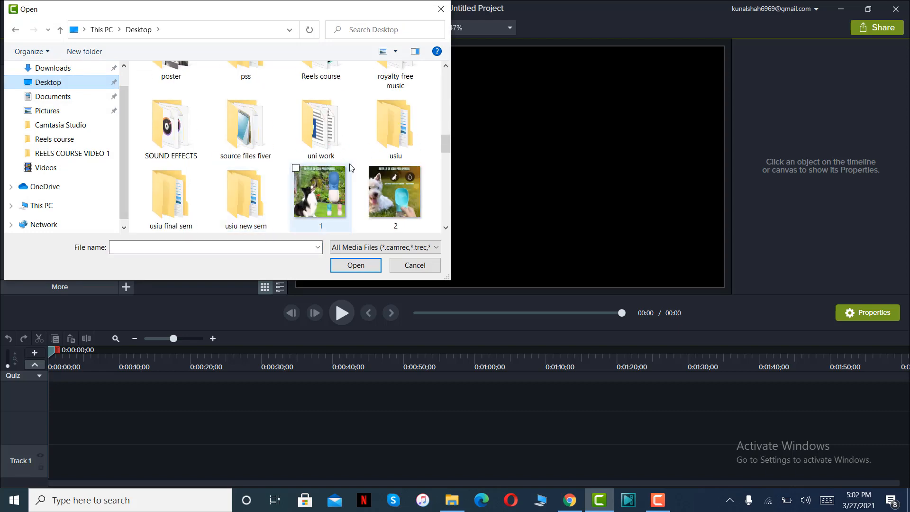
scroll(286, 177, down, 3)
click(327, 131)
scroll(327, 131, up, 3)
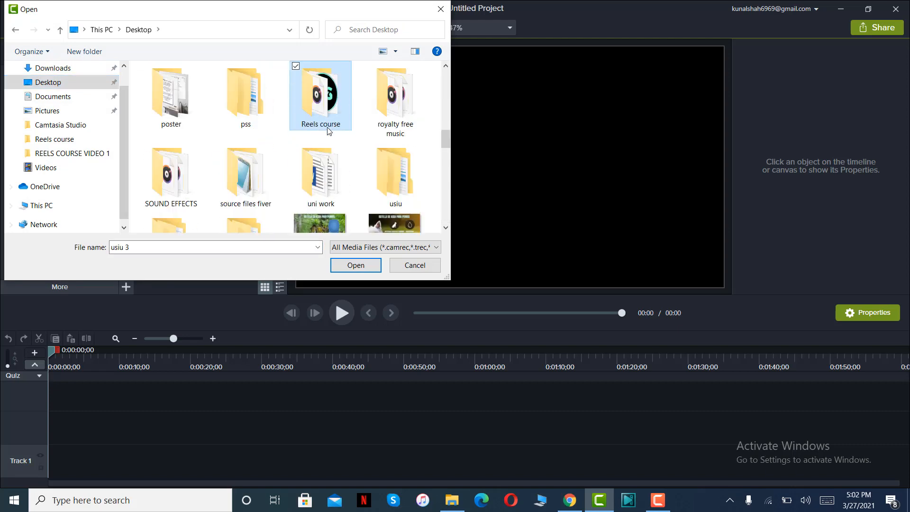
double_click(324, 113)
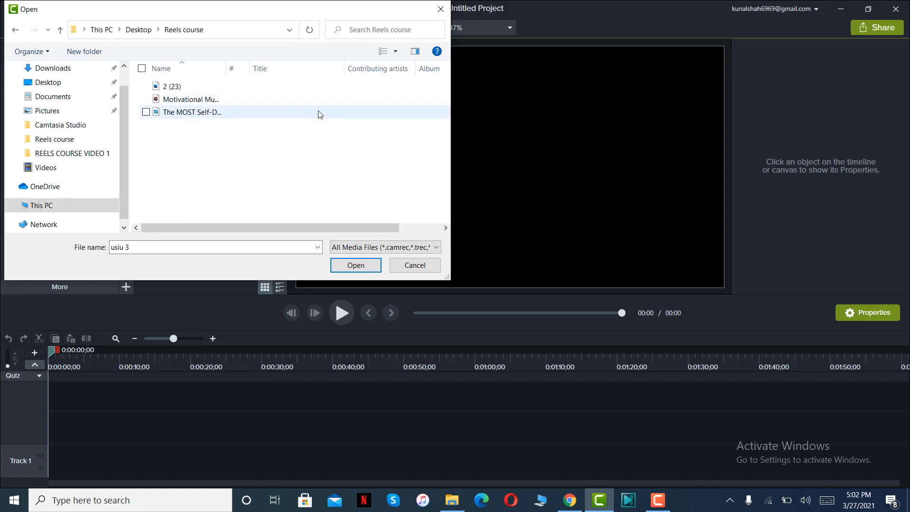
drag(297, 139, 234, 82)
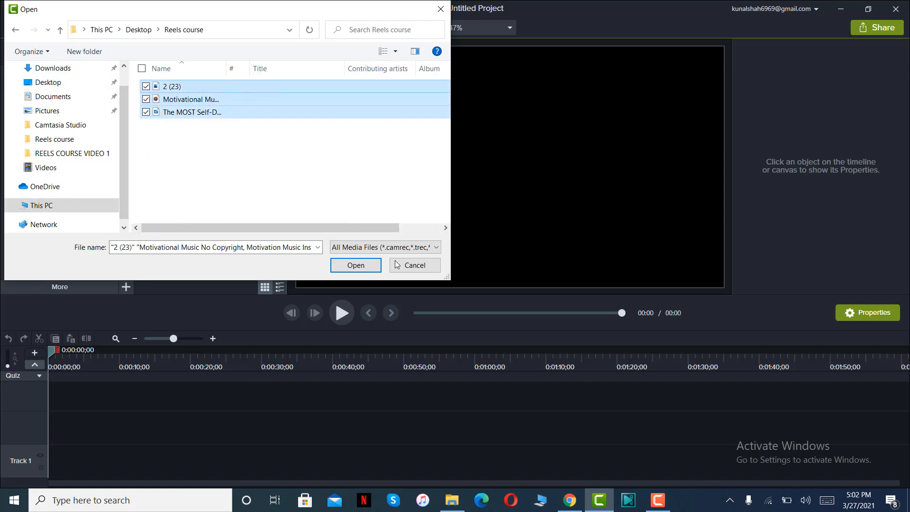
click(356, 266)
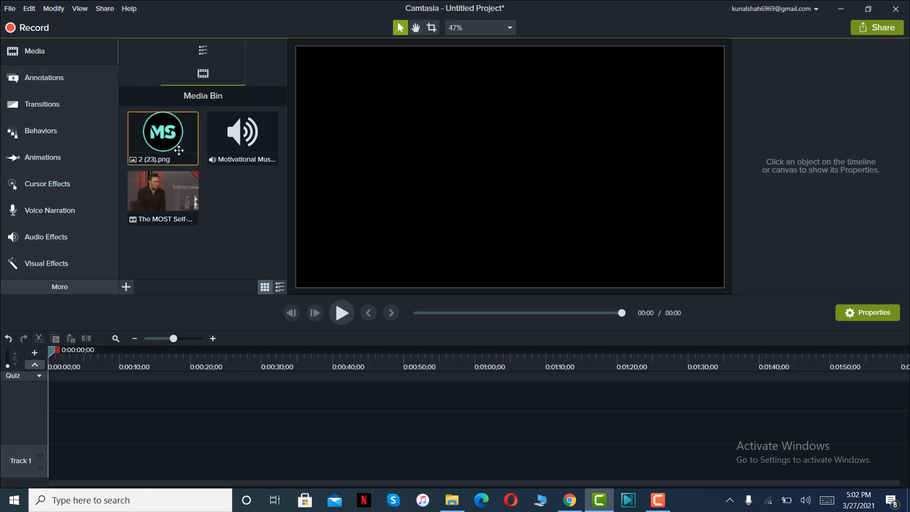
click(167, 188)
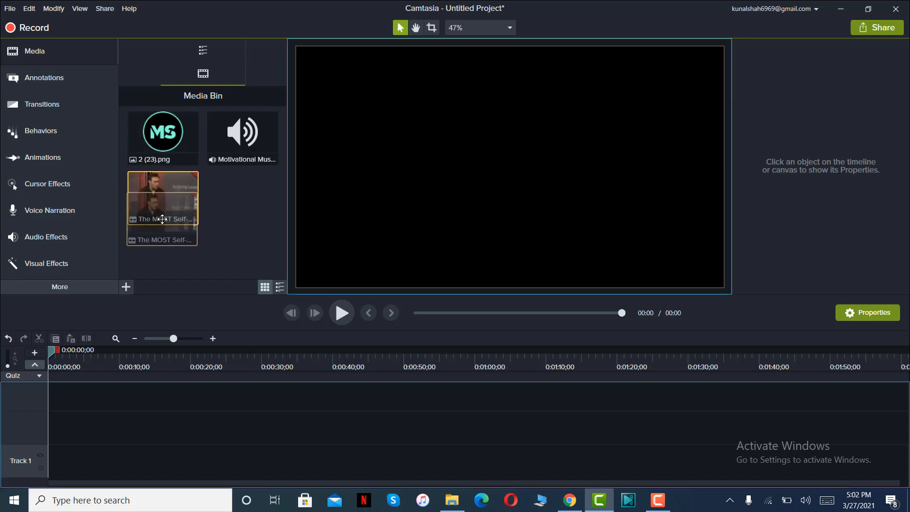
mouse_move(235, 145)
mouse_down()
mouse_move(232, 177)
mouse_move(237, 159)
mouse_up()
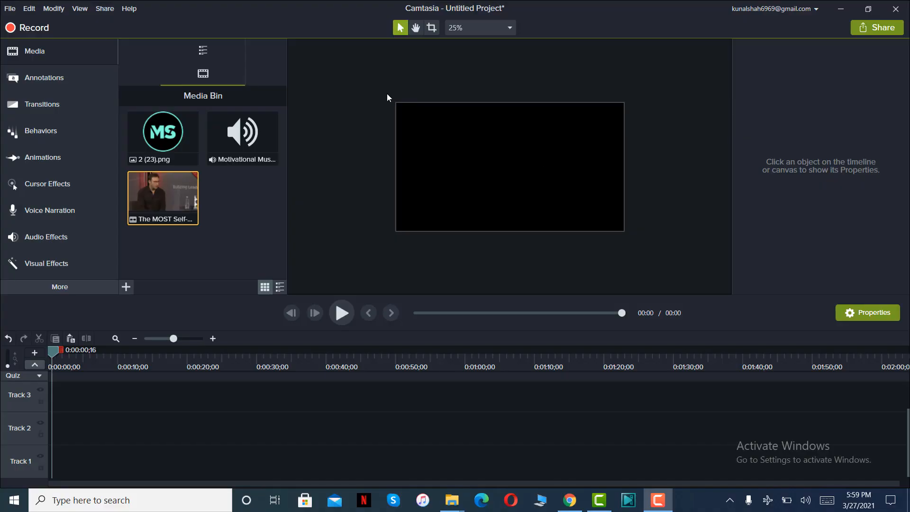
drag(386, 93, 653, 264)
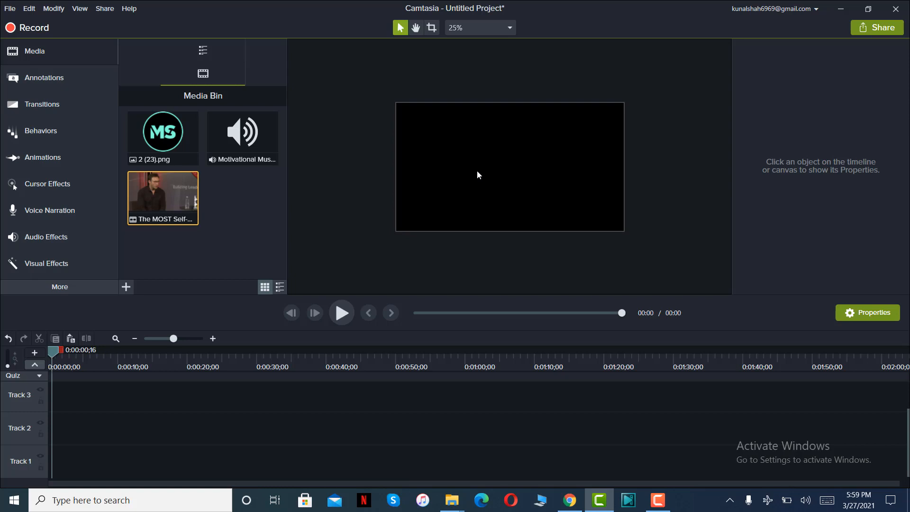
Set the project's canvas to custom dimensions of 1080 width by 1920 height.
right_click(502, 161)
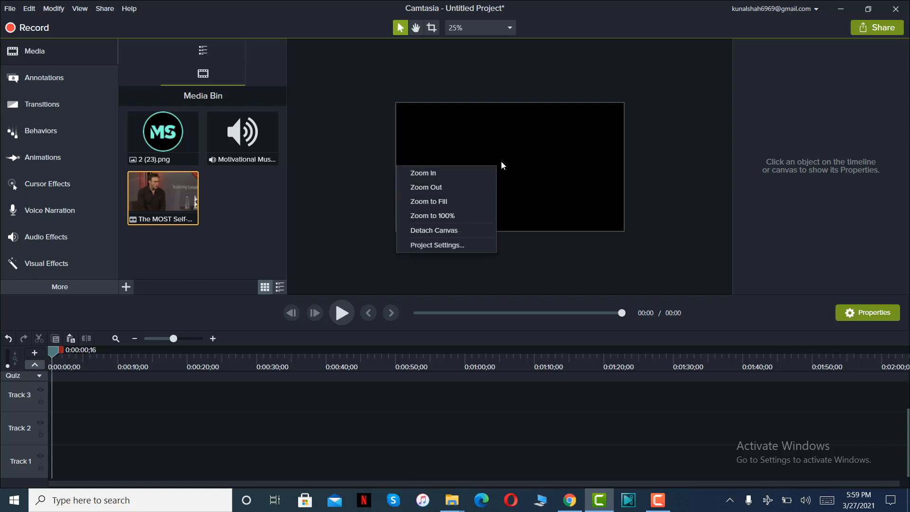
click(477, 246)
click(486, 213)
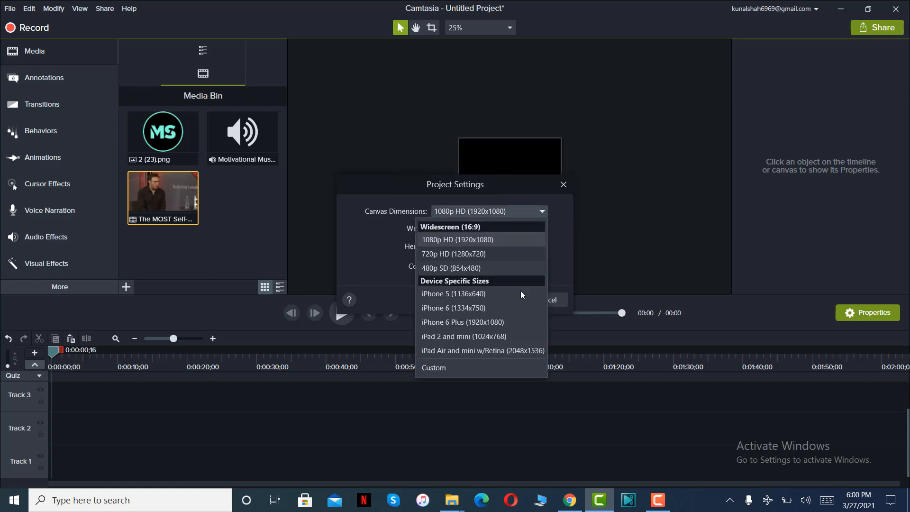
click(451, 367)
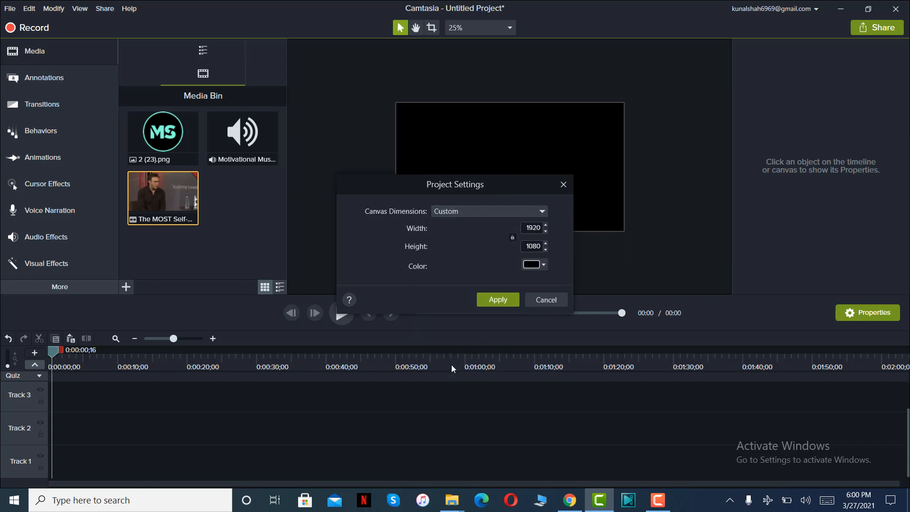
double_click(533, 228)
text(1080)
double_click(540, 246)
text(192)
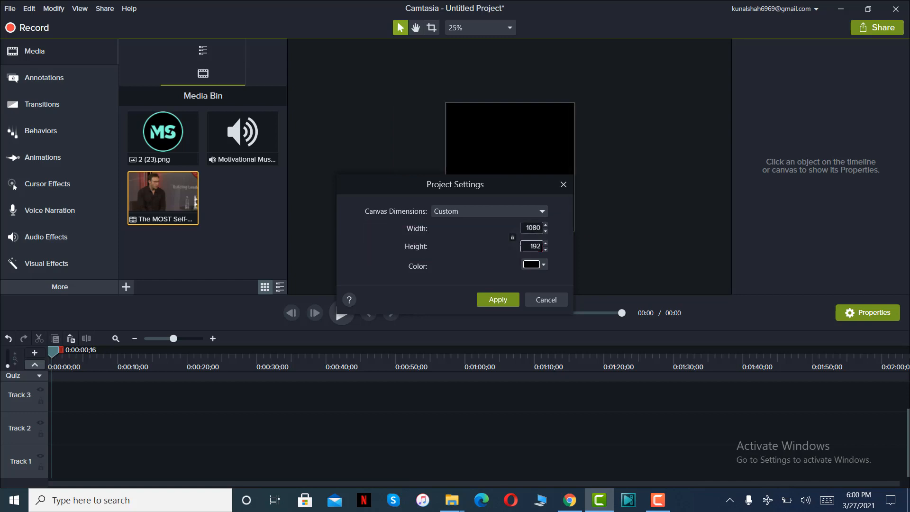
text(0)
click(507, 300)
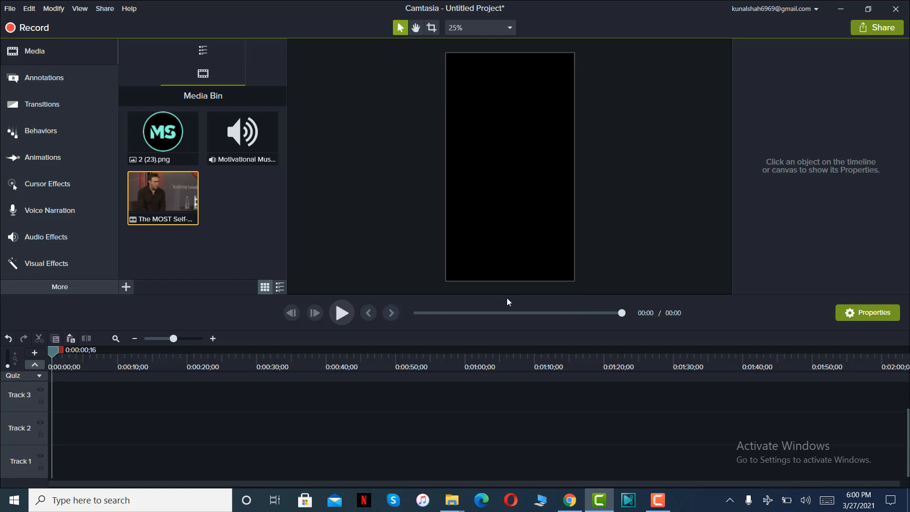
mouse_move(444, 57)
mouse_down()
mouse_move(524, 163)
mouse_move(581, 283)
mouse_move(408, 36)
mouse_move(434, 60)
mouse_up()
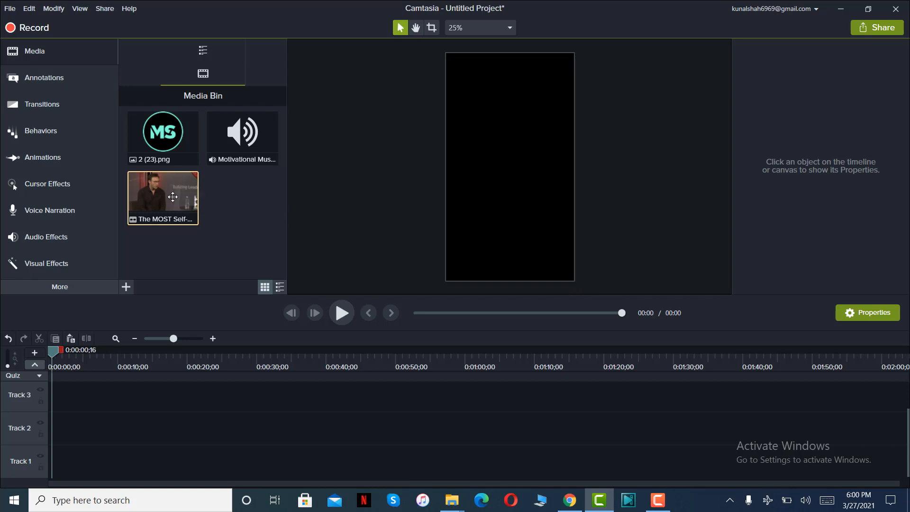
Place The MOST Self-Destructive Habit video at the start of Track 1 and return the playhead to 0:00:00;00.
drag(173, 196, 33, 462)
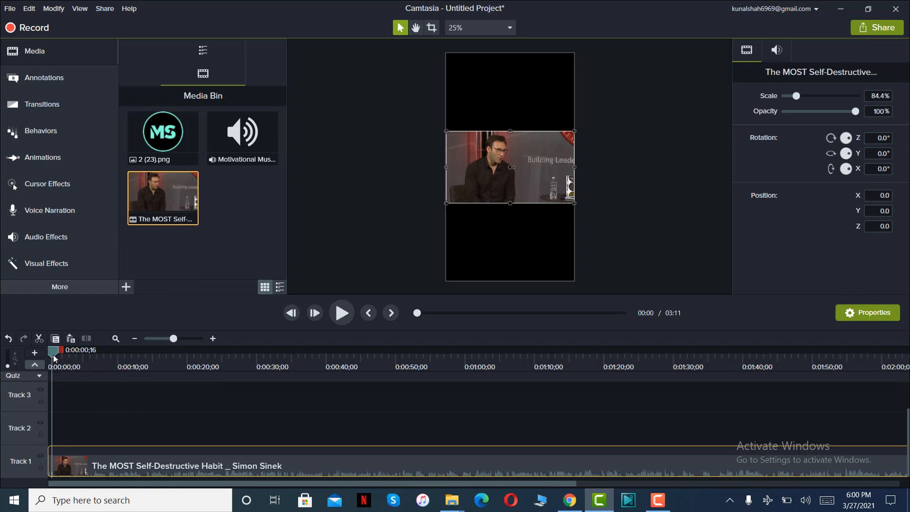
click(466, 238)
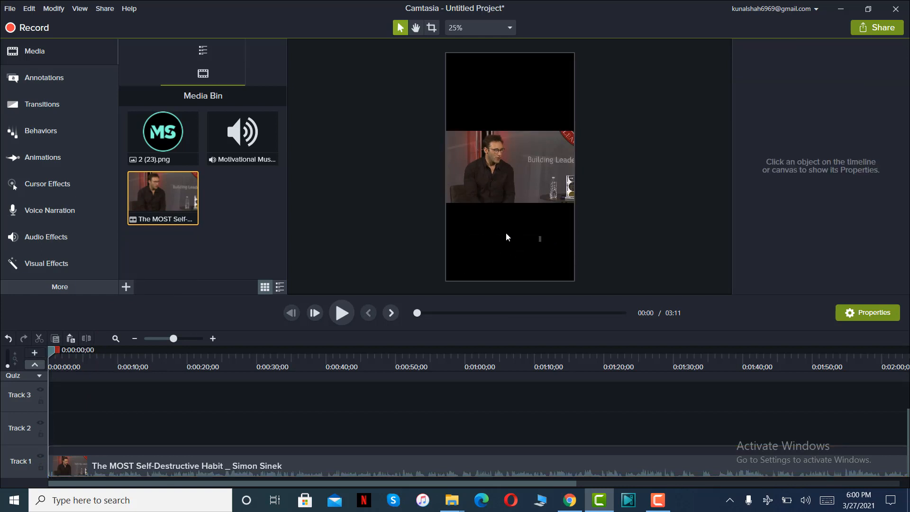
Scale the video to 266.7% to fill the vertical canvas and shift it to X position 540 so the speaker is framed.
click(524, 160)
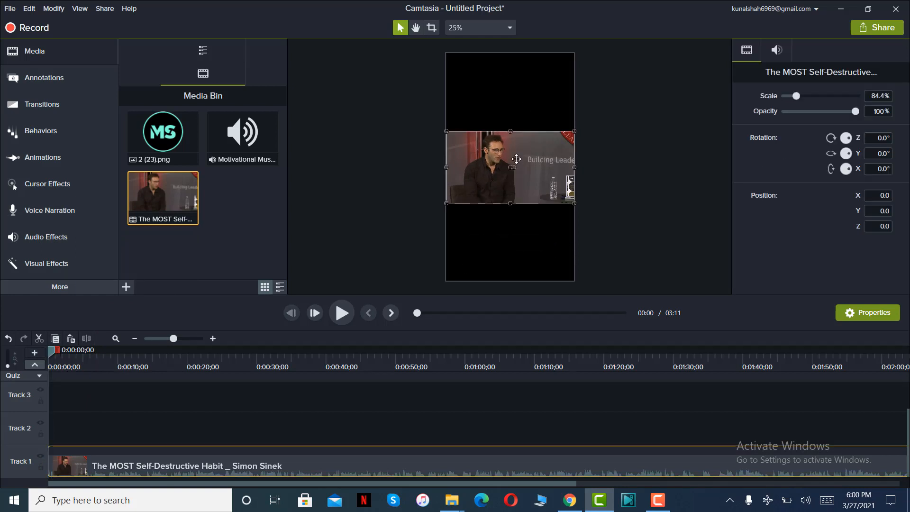
drag(510, 129, 510, 53)
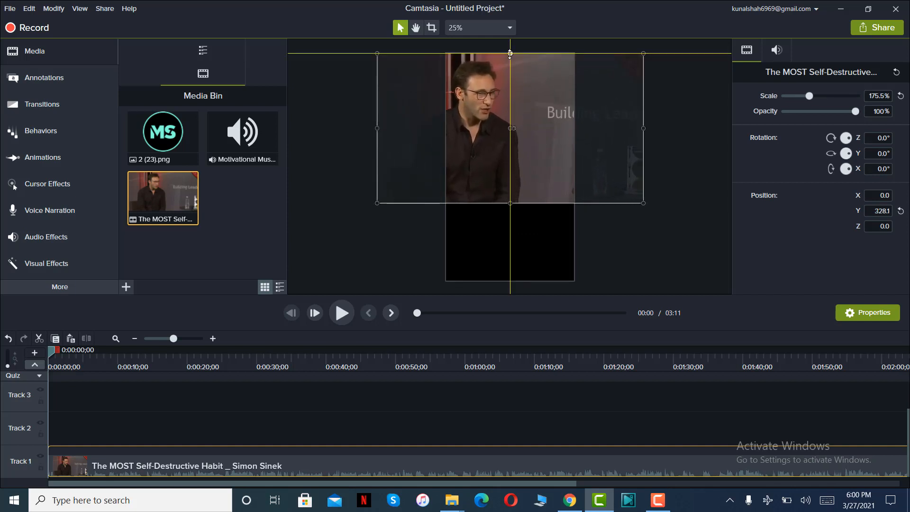
drag(510, 203, 510, 281)
drag(494, 231, 506, 213)
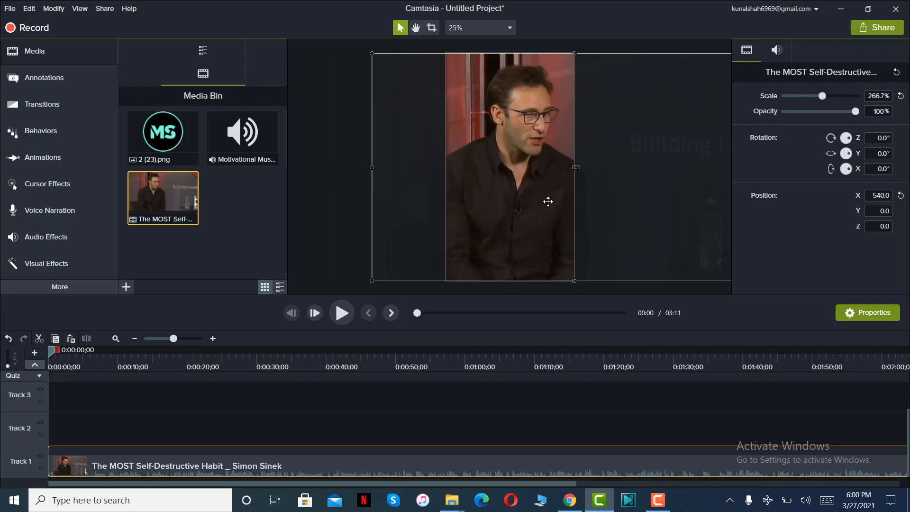
click(358, 188)
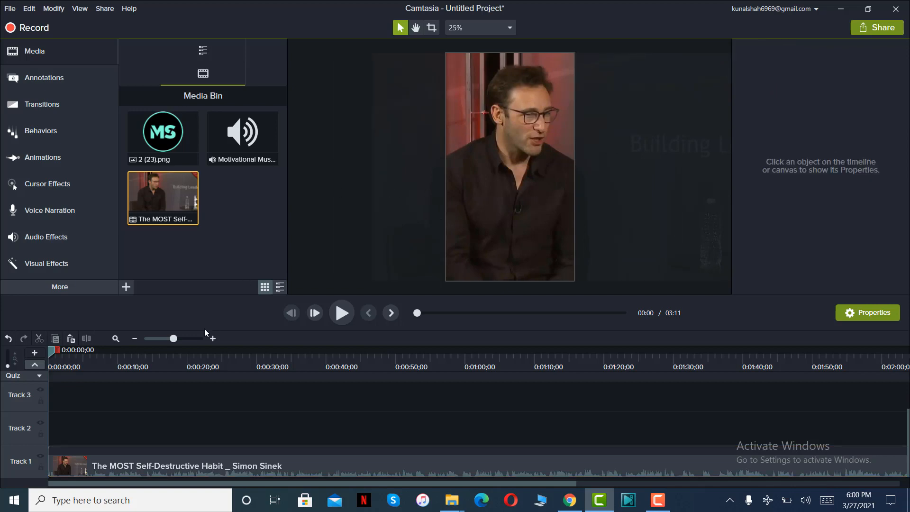
Play the video to find the cut point, then select the range from the start to 0:00:24;29 and copy it.
click(341, 313)
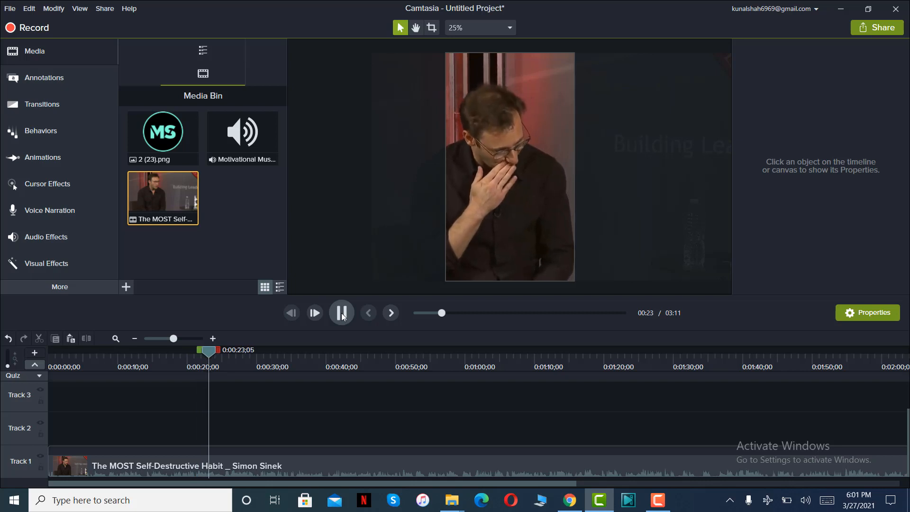
click(343, 316)
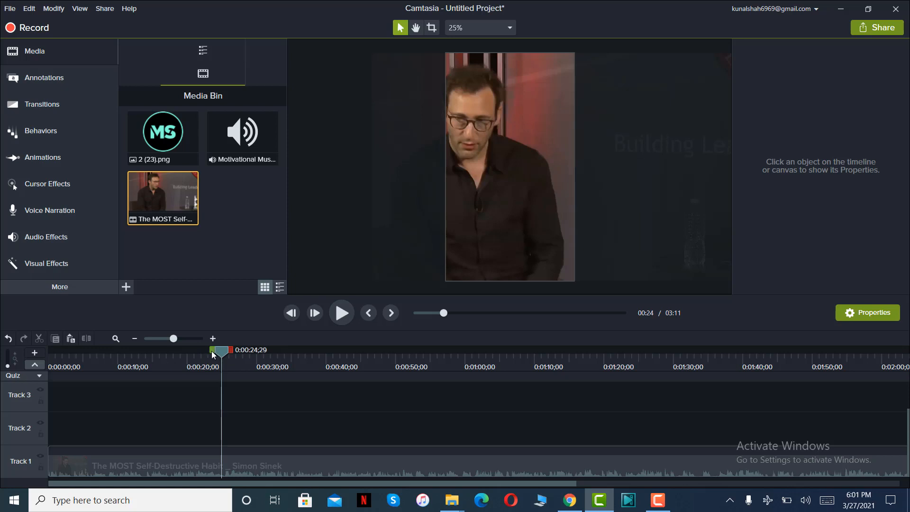
drag(212, 354, 27, 354)
right_click(174, 460)
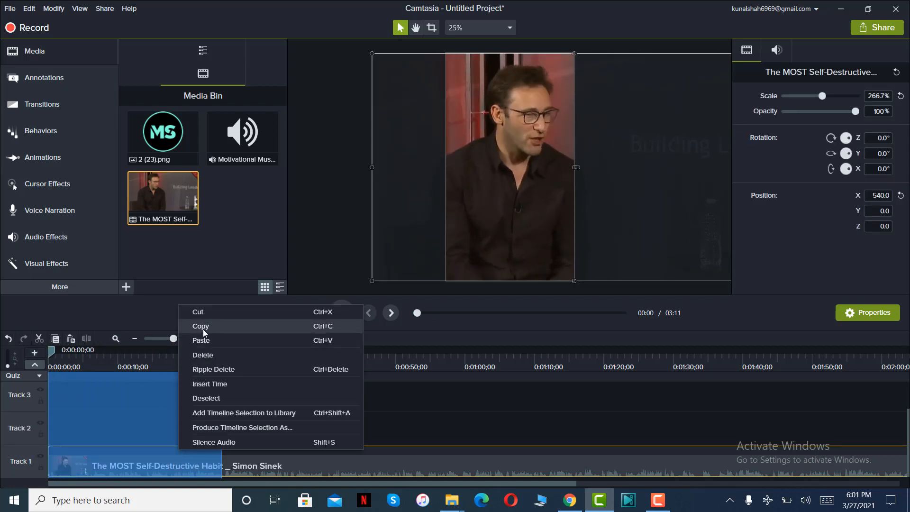
click(202, 327)
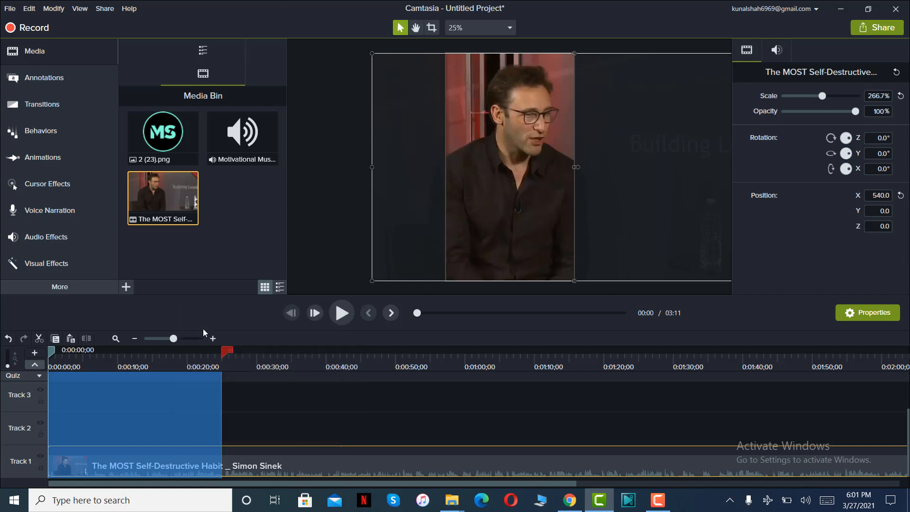
Delete the full-length video from Track 1 and paste the copied excerpt onto that track.
click(220, 349)
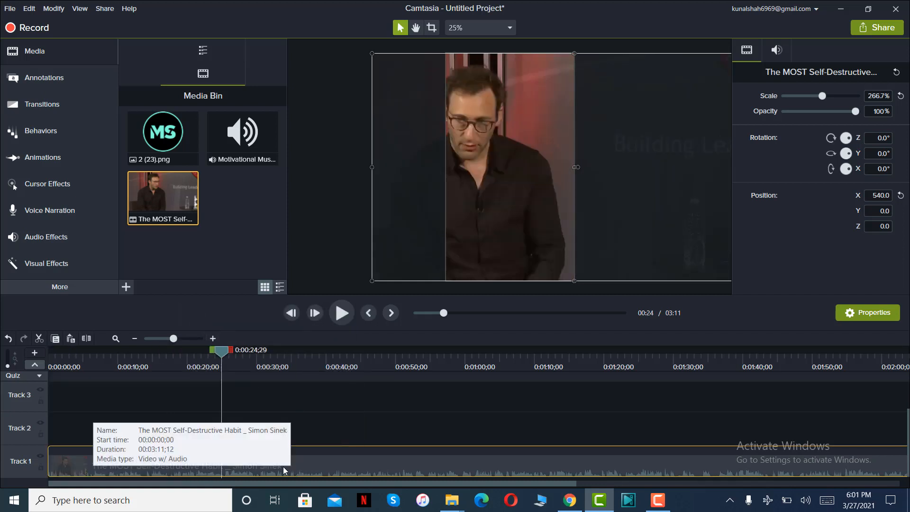
key(Delete)
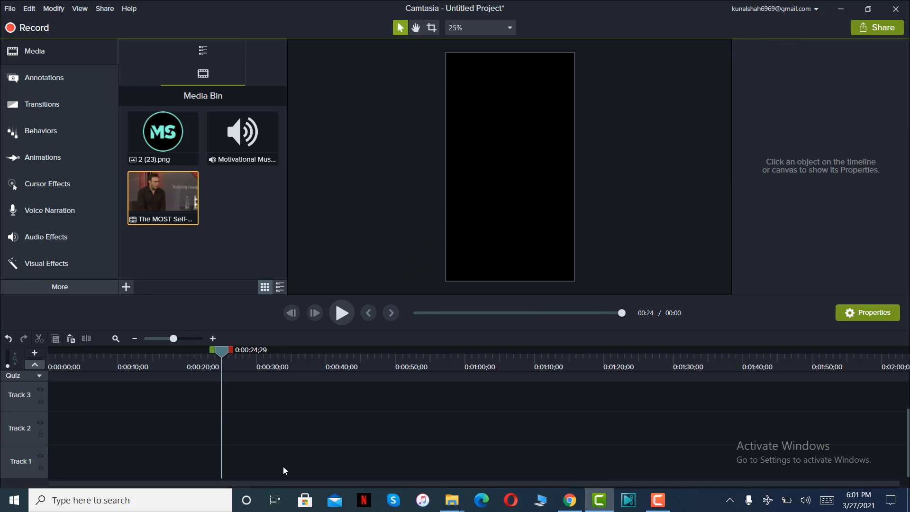
right_click(283, 466)
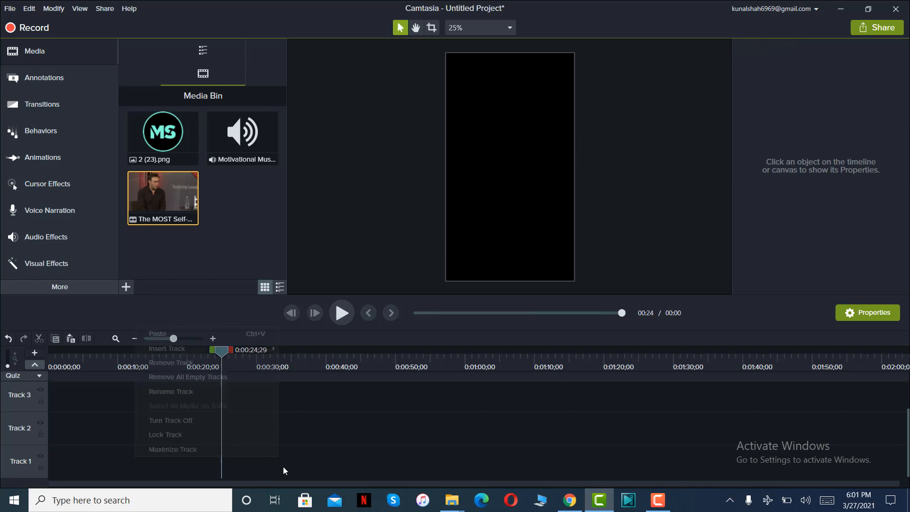
click(189, 336)
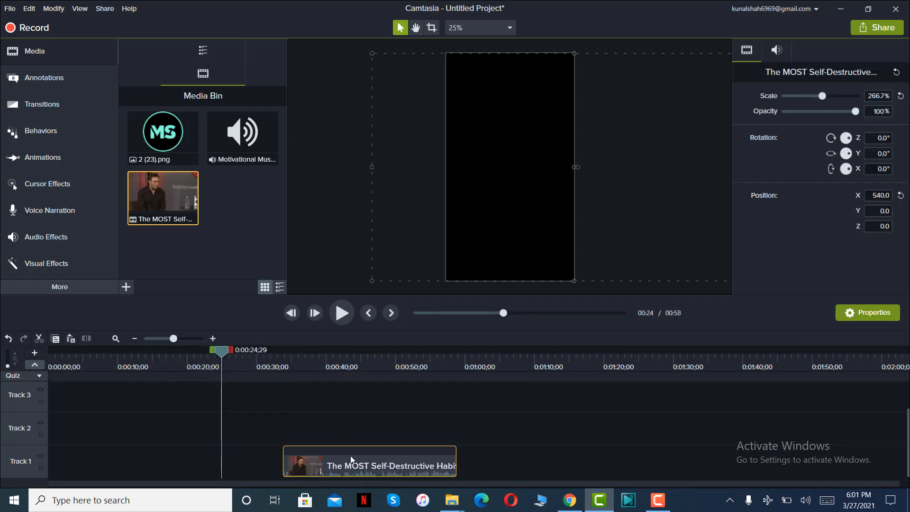
Move the pasted excerpt to the very start of Track 1 and return the playhead to 0:00:00;00.
drag(351, 456, 30, 462)
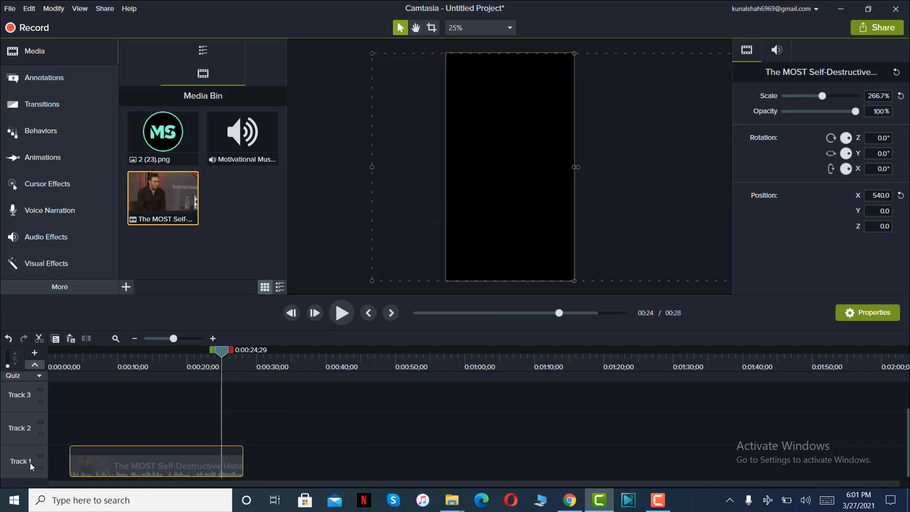
drag(220, 355, 38, 367)
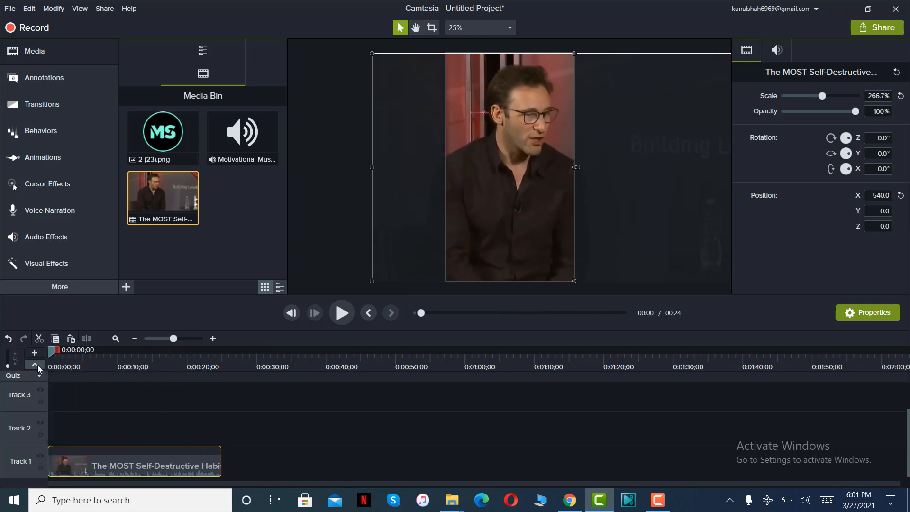
click(201, 404)
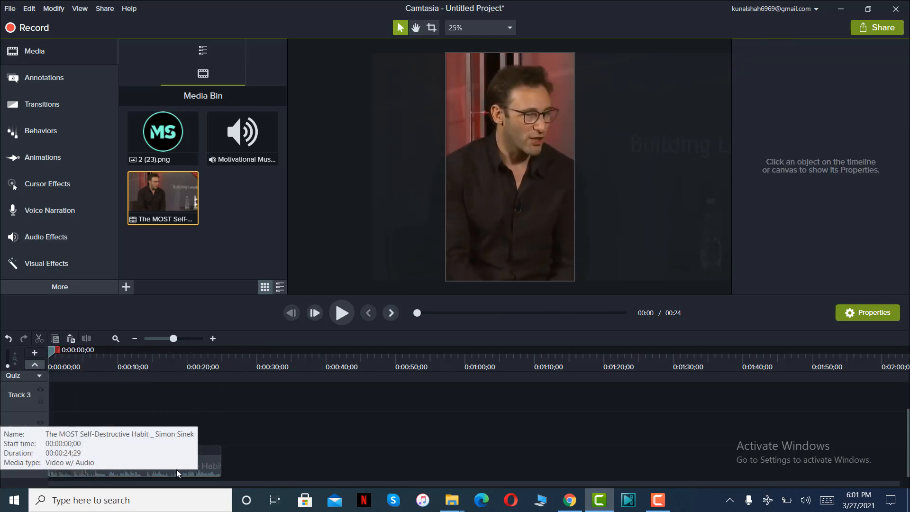
Add a plain text callout without a background at the very start of Track 2, above the interview clip.
click(200, 467)
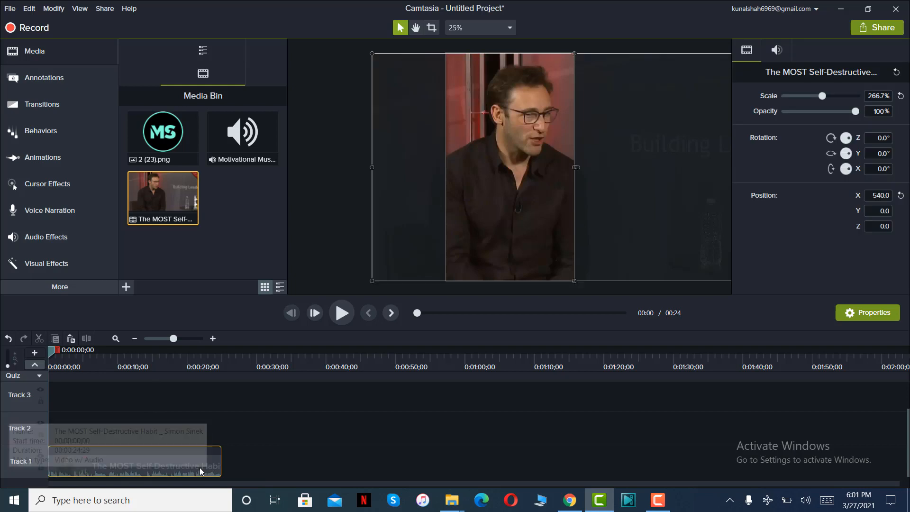
click(265, 454)
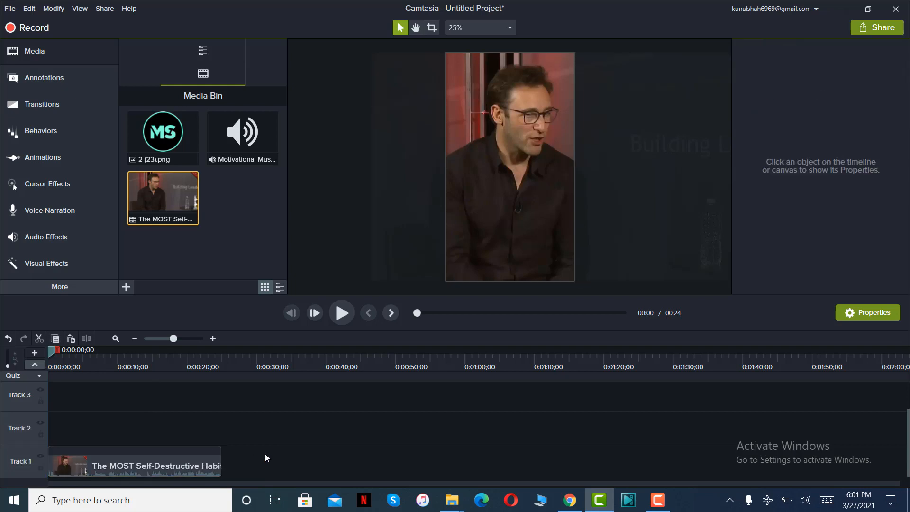
click(212, 338)
click(212, 338)
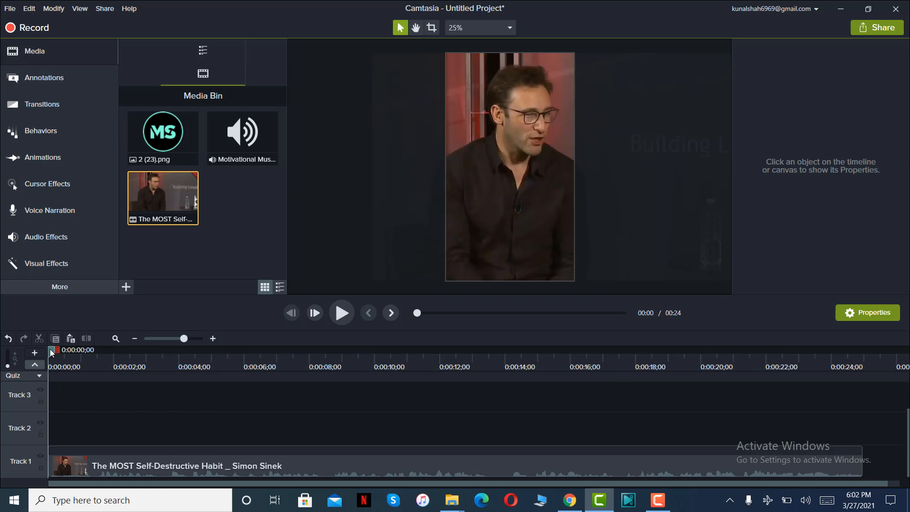
drag(52, 353, 14, 412)
click(212, 339)
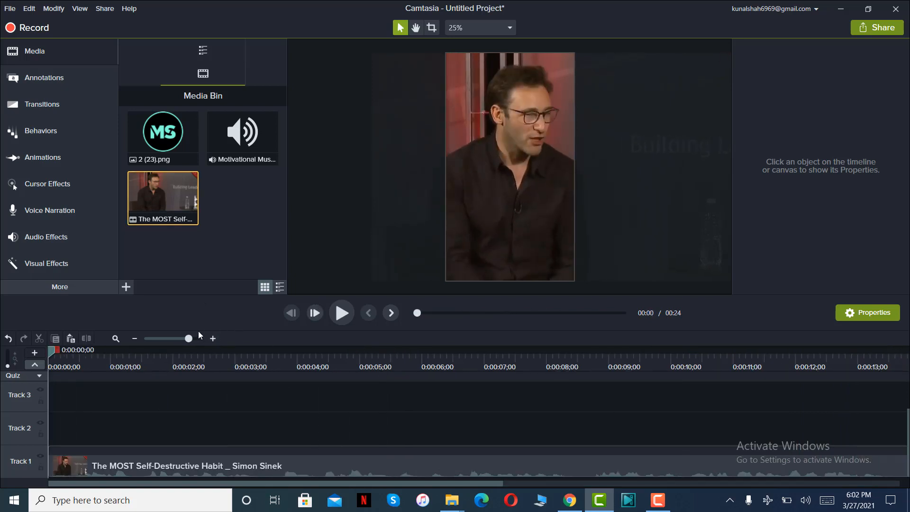
click(79, 83)
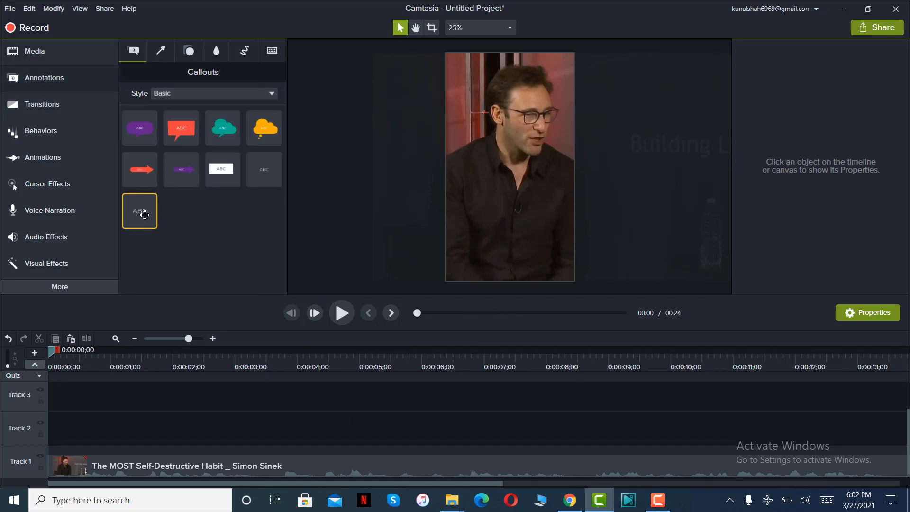
drag(142, 210, 35, 439)
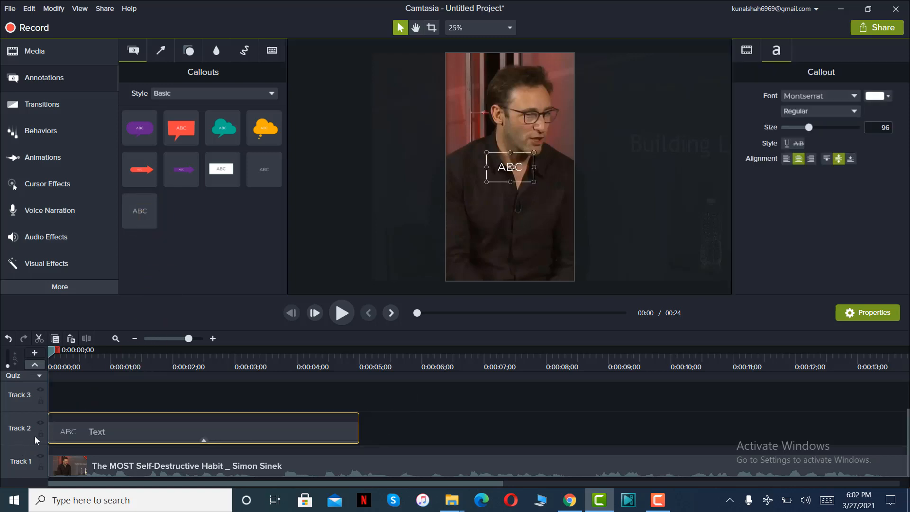
Play the opening phrase to find where it ends, and shorten the first text callout to end at 0:00:00;28.
click(342, 314)
click(342, 314)
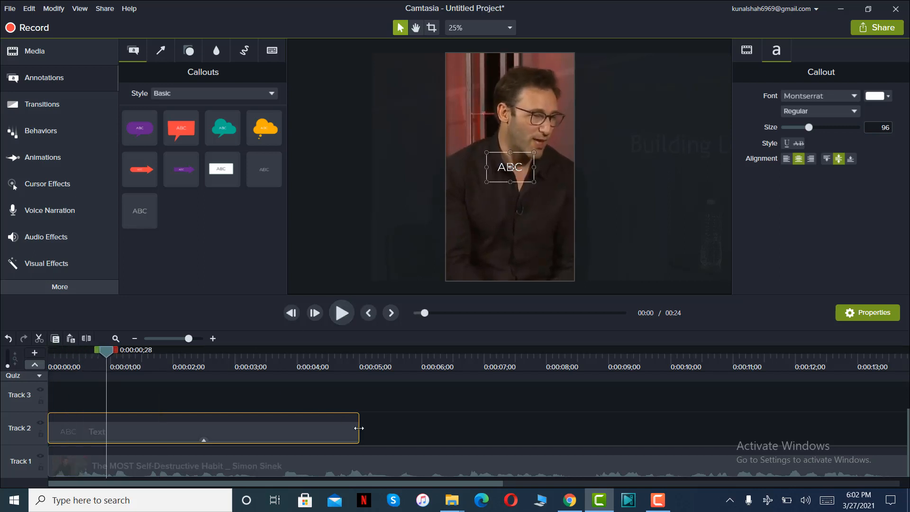
drag(359, 428, 106, 427)
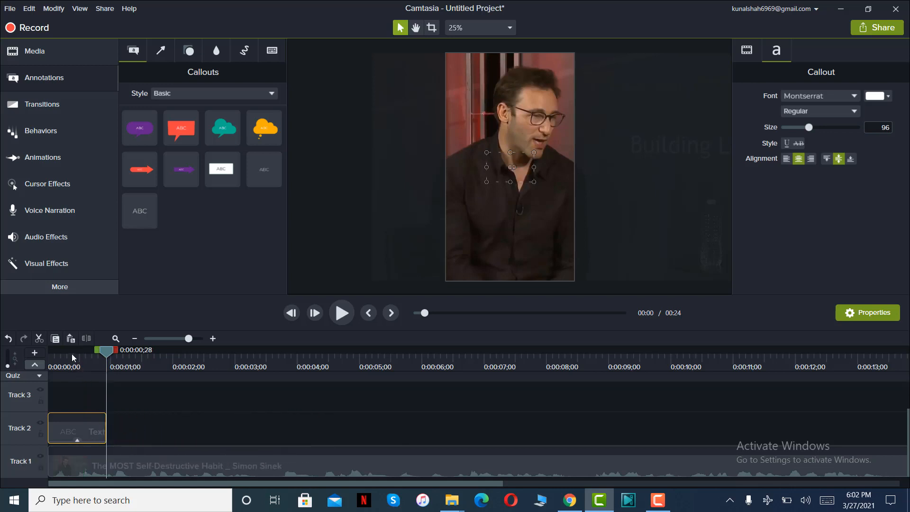
Replace the first callout's placeholder text with "LOOK HUMAN BEINGS".
click(73, 355)
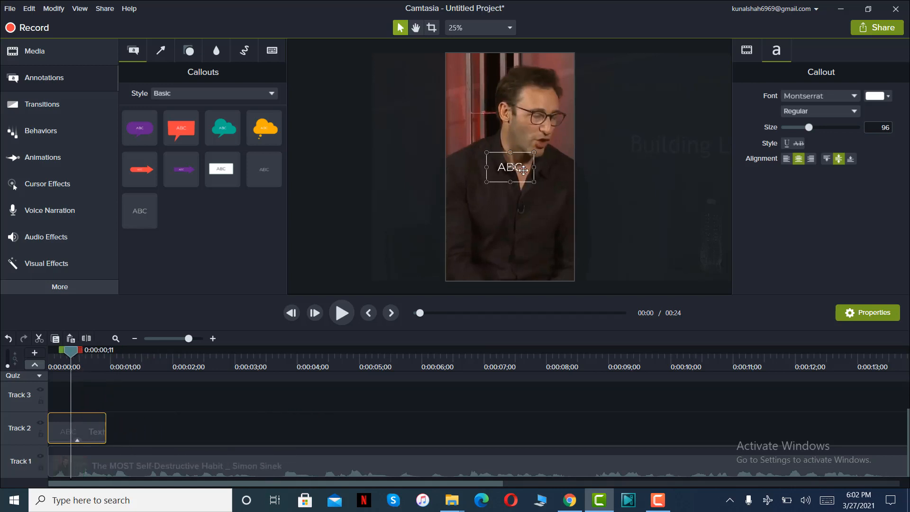
double_click(524, 171)
text(LOOK HUMAN)
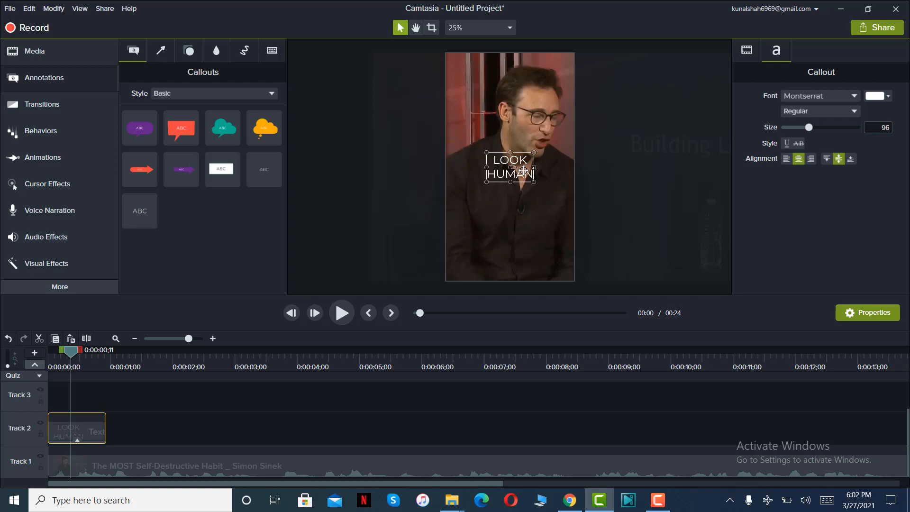
text( BEINGS)
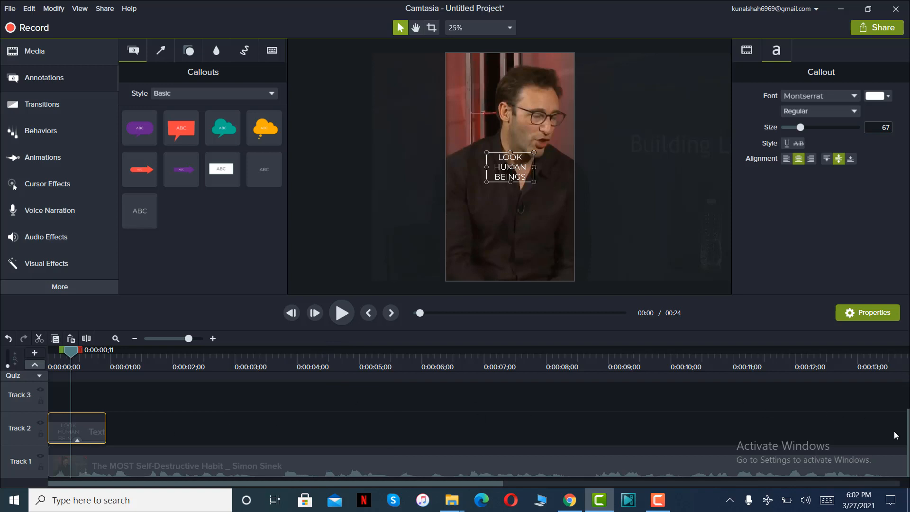
Play the next phrase, then add a second plain text callout directly after the first and trim it to end at 0:00:01;13.
click(338, 314)
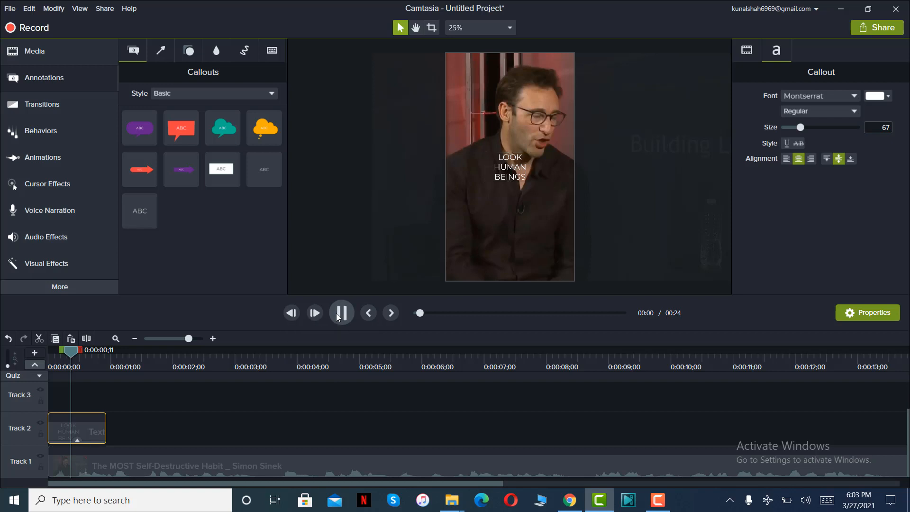
click(337, 314)
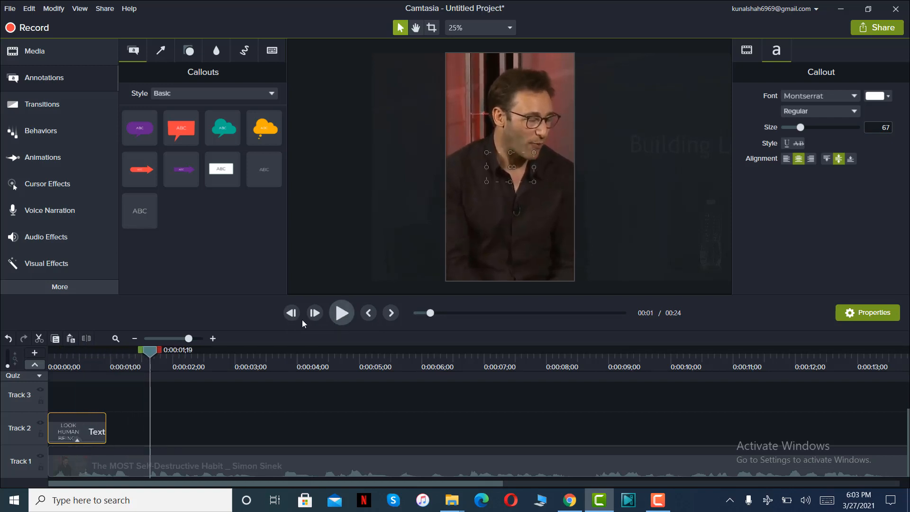
click(338, 315)
click(338, 315)
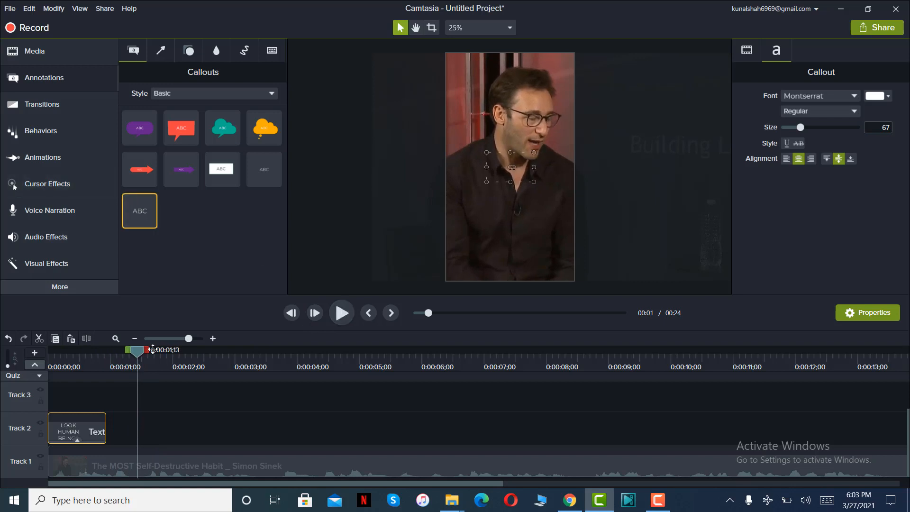
drag(139, 211, 89, 447)
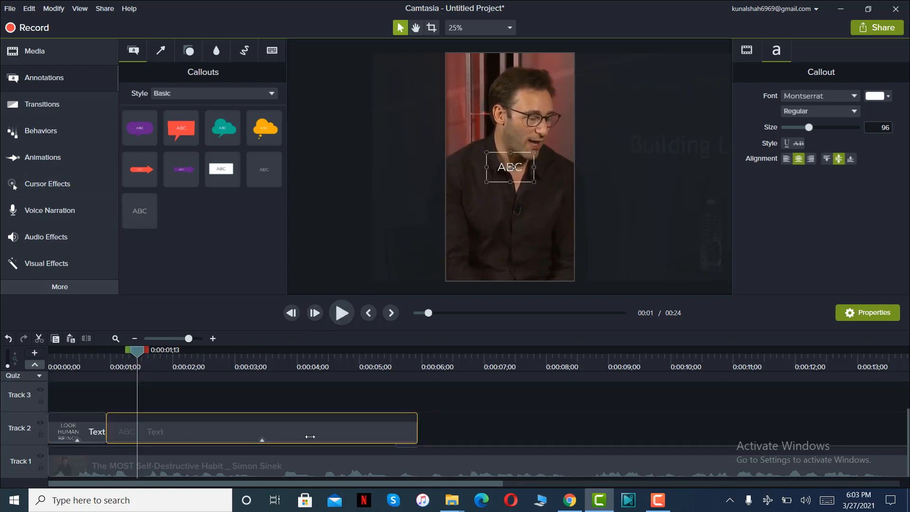
drag(310, 436, 138, 440)
Replace the second callout's placeholder text with "WE CAN'T".
drag(137, 359, 129, 359)
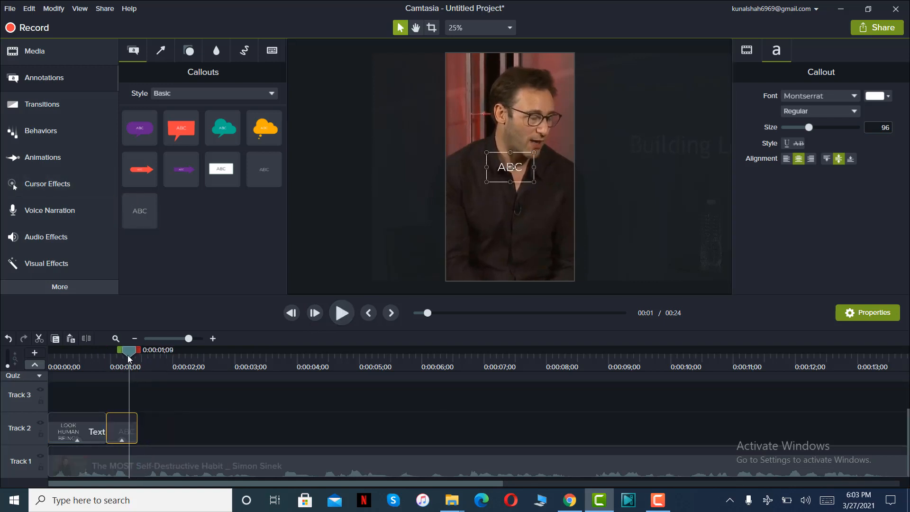
double_click(530, 171)
text(WE CAN'T)
Play the next phrase, then add a third plain text callout directly after "WE CAN'T" and trim it to end at 0:00:02;06.
click(342, 313)
click(341, 312)
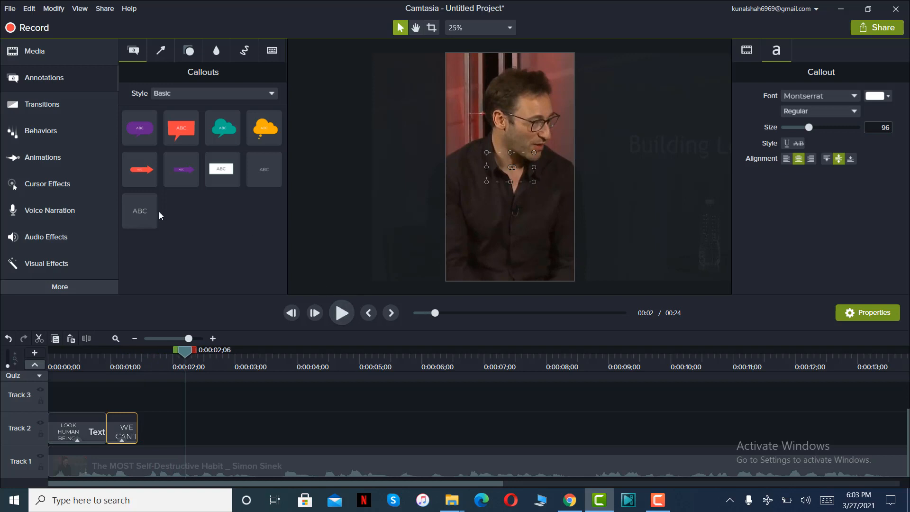
drag(157, 213, 148, 431)
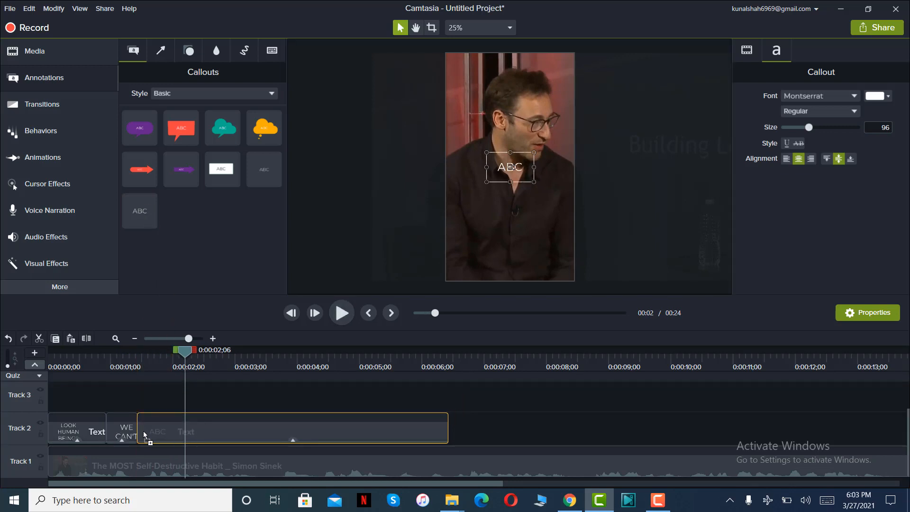
drag(447, 441, 185, 440)
Replace the third callout's placeholder text with "HELP OURSELVES".
click(166, 356)
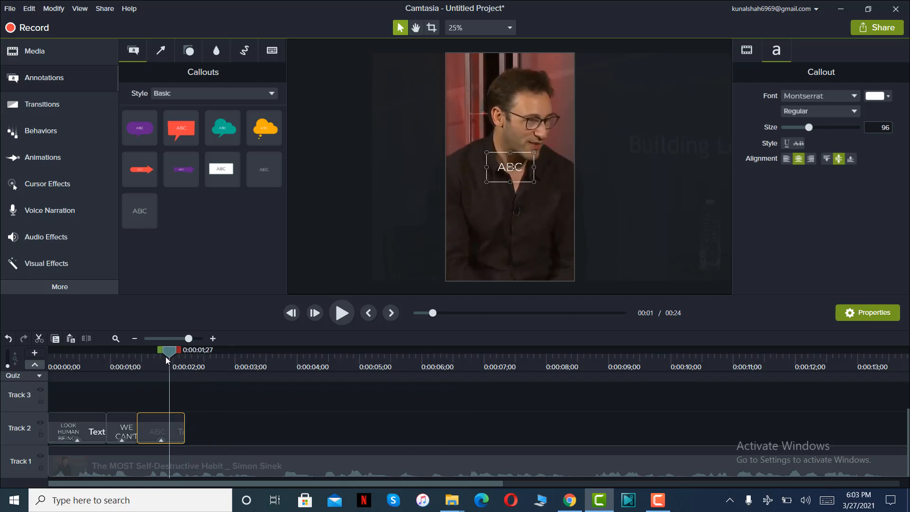
double_click(524, 158)
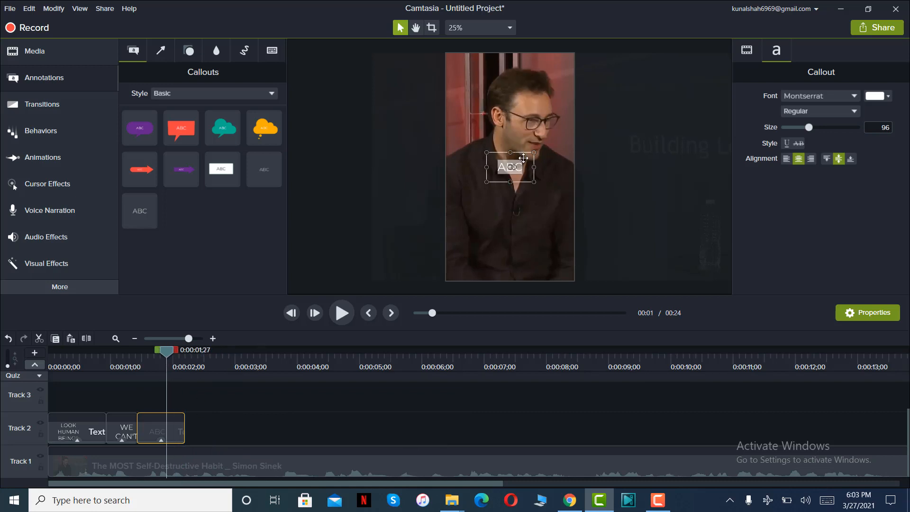
text(HELP OU)
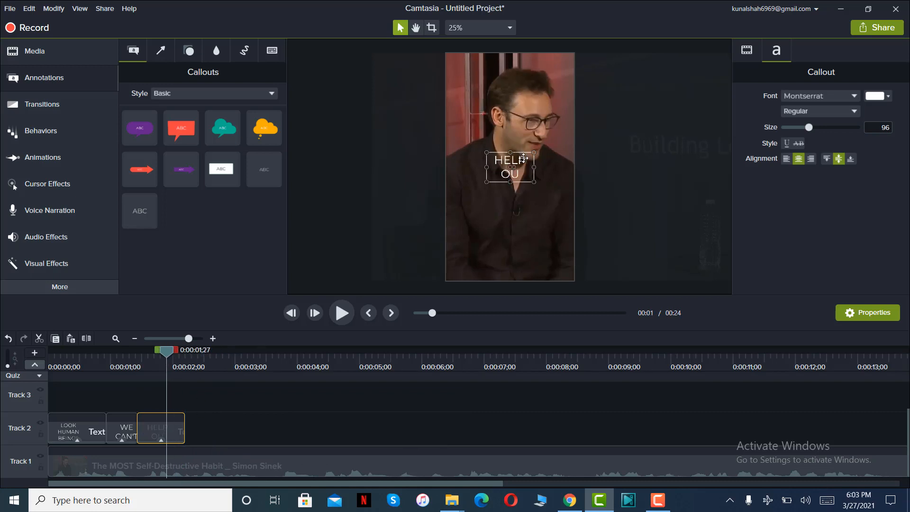
text(RSELVES)
Play the next phrase, then add a fourth plain text callout directly after "HELP OURSELVES" and trim it to end at 0:00:02;20.
click(342, 312)
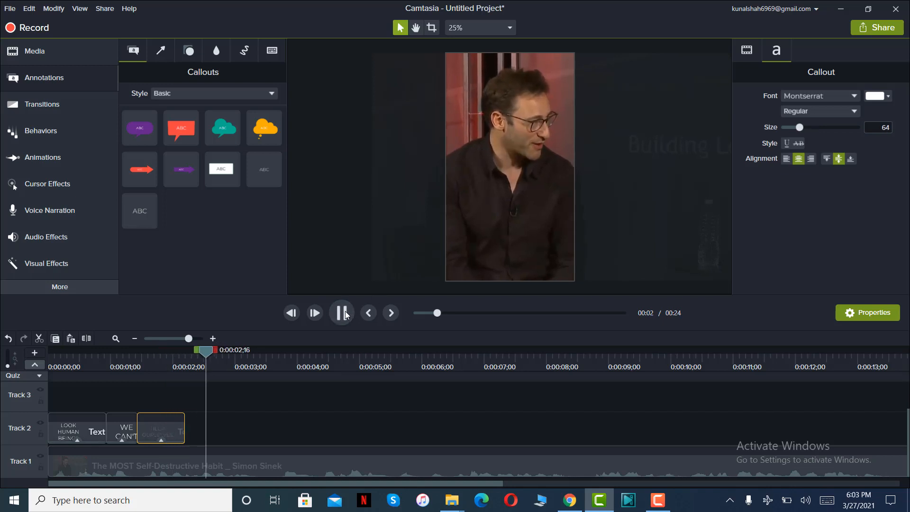
key(space)
drag(140, 211, 195, 424)
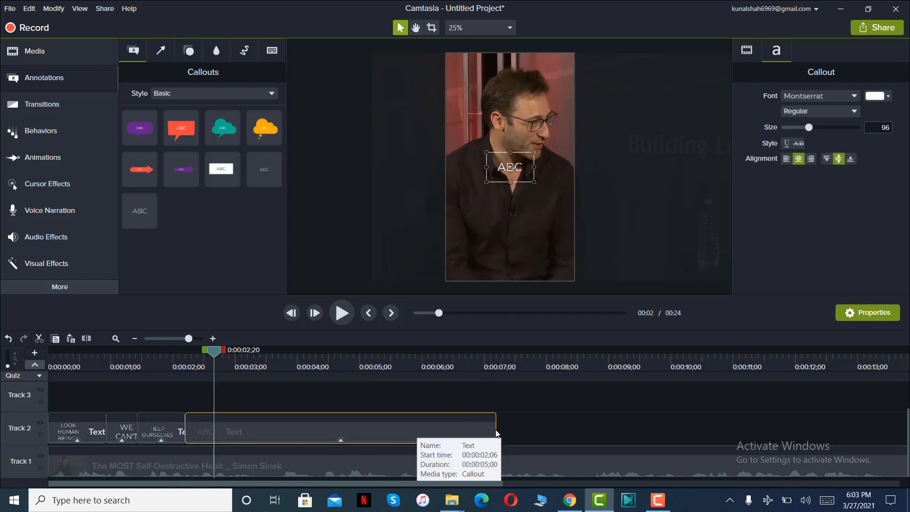
drag(495, 430, 213, 427)
Replace the fourth callout's placeholder text with "BUT COMPARE OURSELVES".
drag(202, 348, 198, 350)
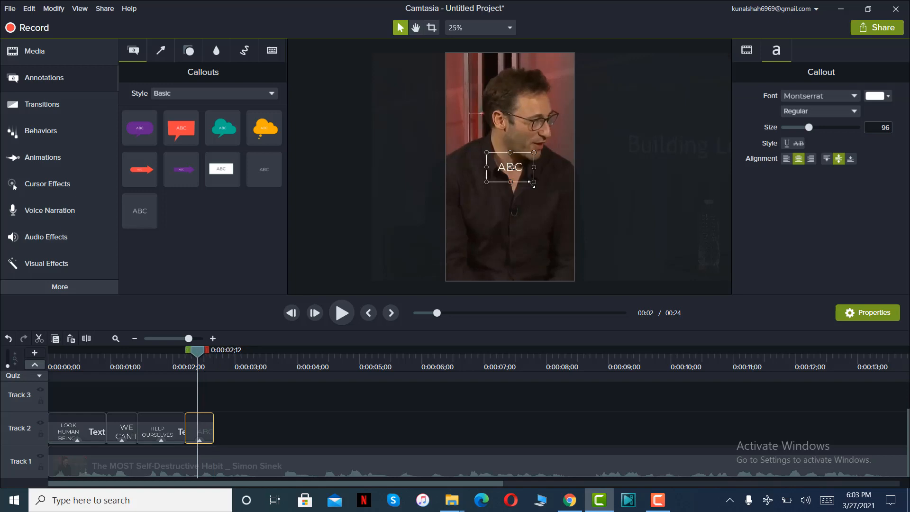
text(BUT COMPARE)
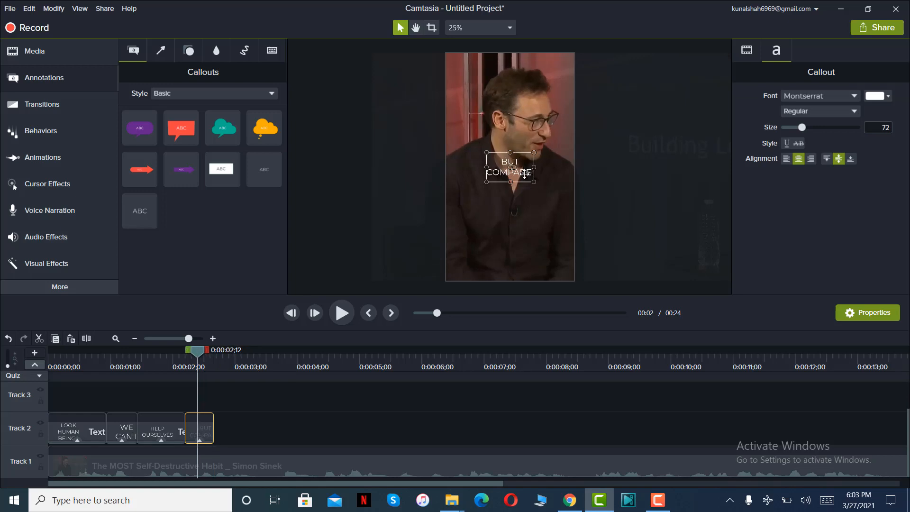
text( OURSELVES)
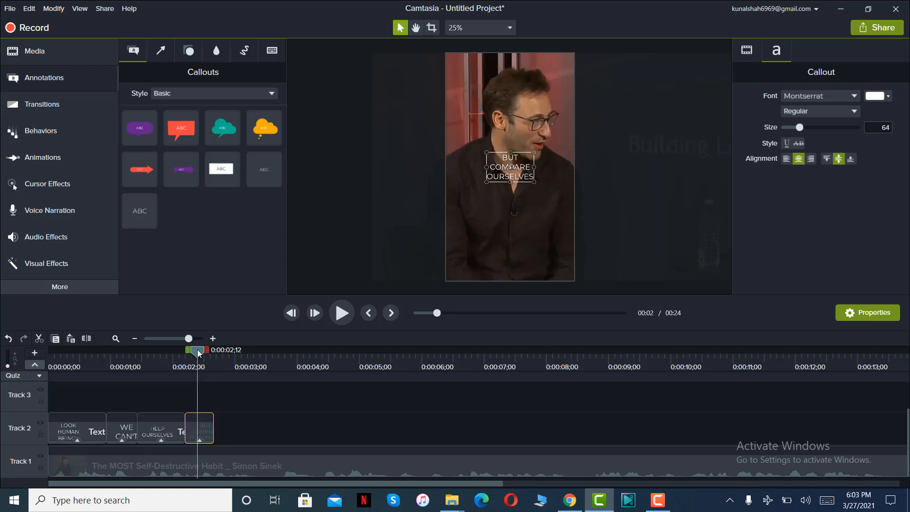
Replay the captions and the next phrase, then add a fifth plain text callout after "BUT COMPARE OURSELVES", trimmed to end at 0:00:03;12.
drag(197, 349, 1, 385)
click(341, 317)
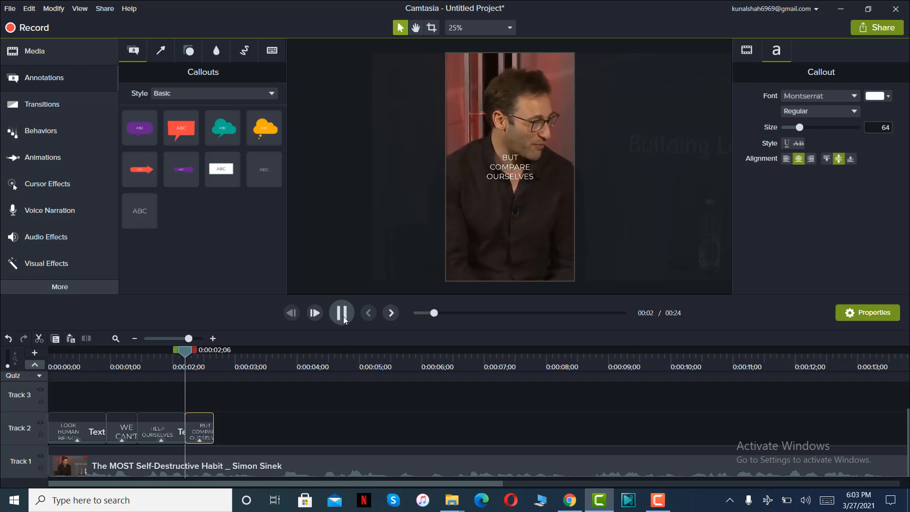
click(343, 317)
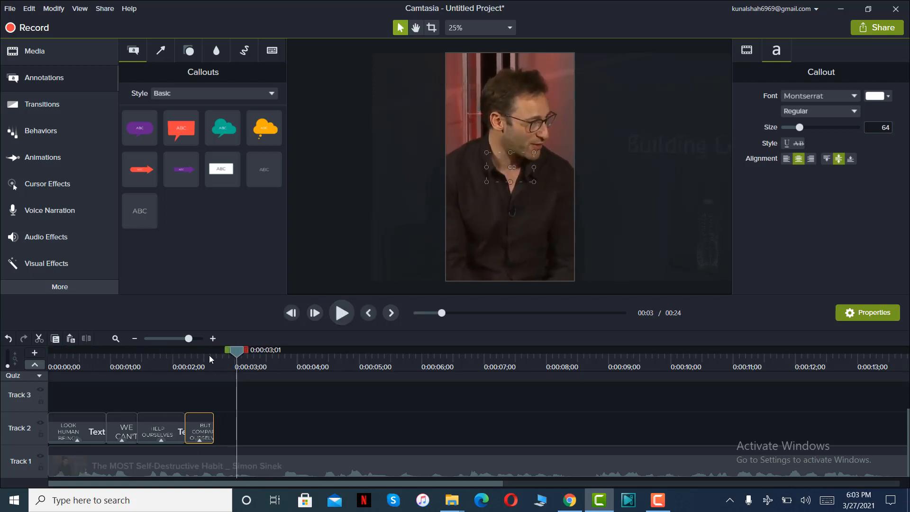
click(209, 354)
click(346, 320)
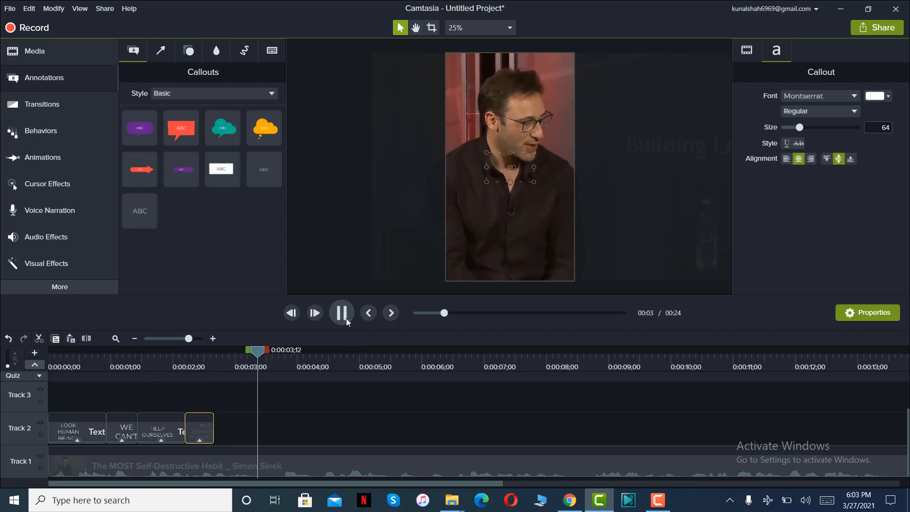
click(346, 317)
drag(139, 211, 193, 436)
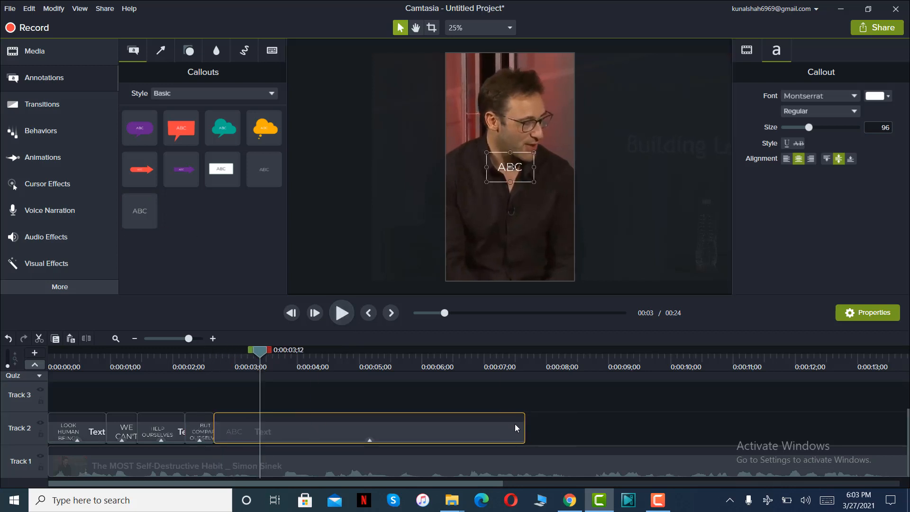
drag(524, 425, 259, 428)
Replace the fifth callout's placeholder text with "TO OTHERS".
click(247, 357)
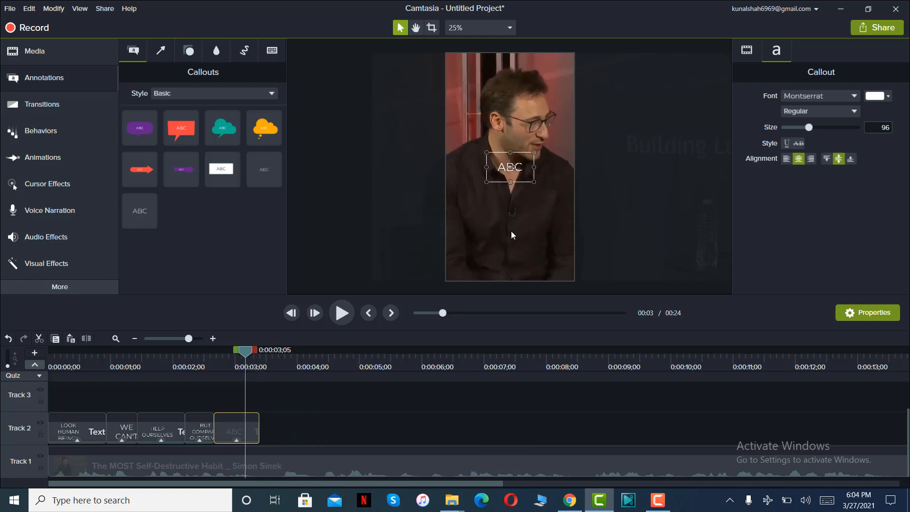
double_click(522, 176)
text(TO OTHERS)
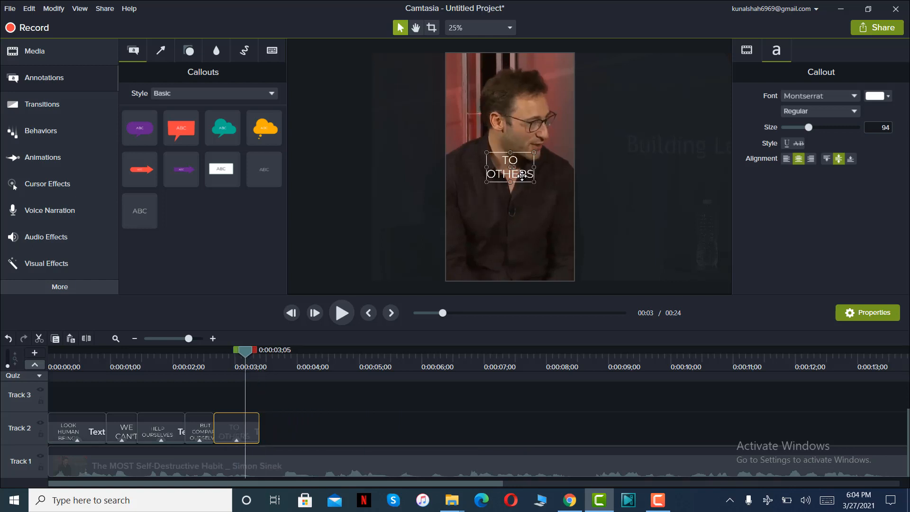
Play the next phrase, then add a sixth plain text callout a short gap after "TO OTHERS" and trim it to end at 0:00:04;06.
click(342, 313)
click(342, 314)
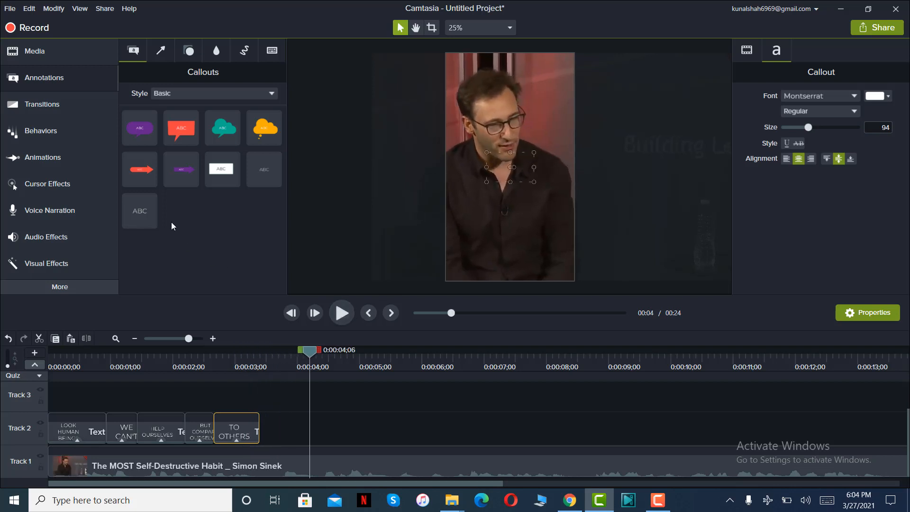
drag(174, 244, 280, 429)
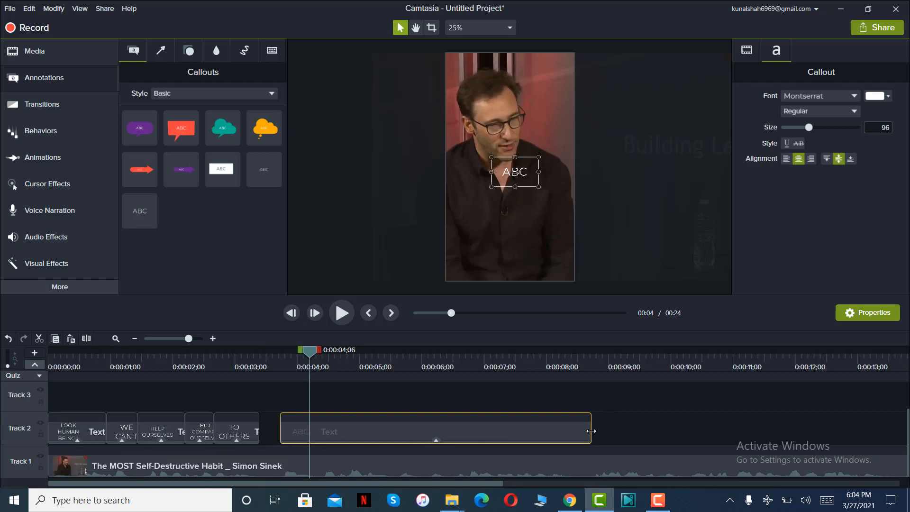
drag(589, 435, 309, 435)
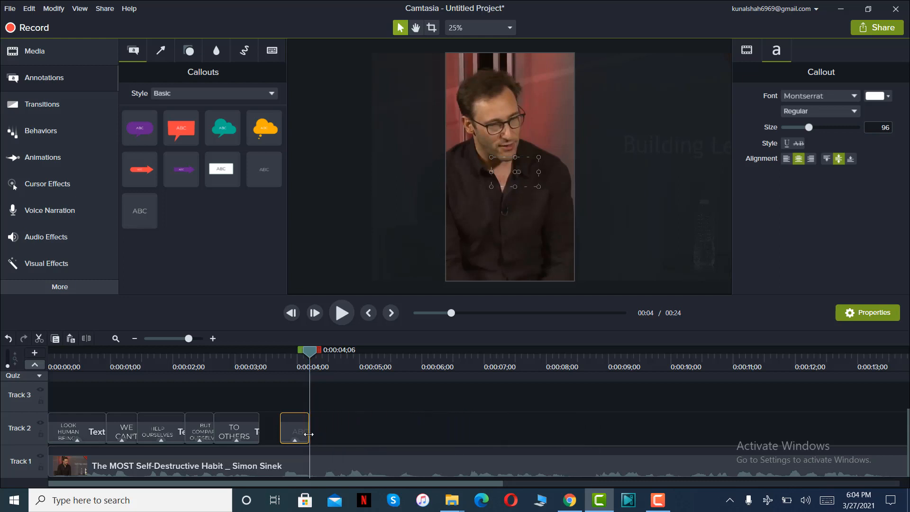
Fill the sixth callout with "AND", then add a seventh plain text callout starting at 0:00:04;12 and trim it to end at 0:00:06;02.
click(292, 357)
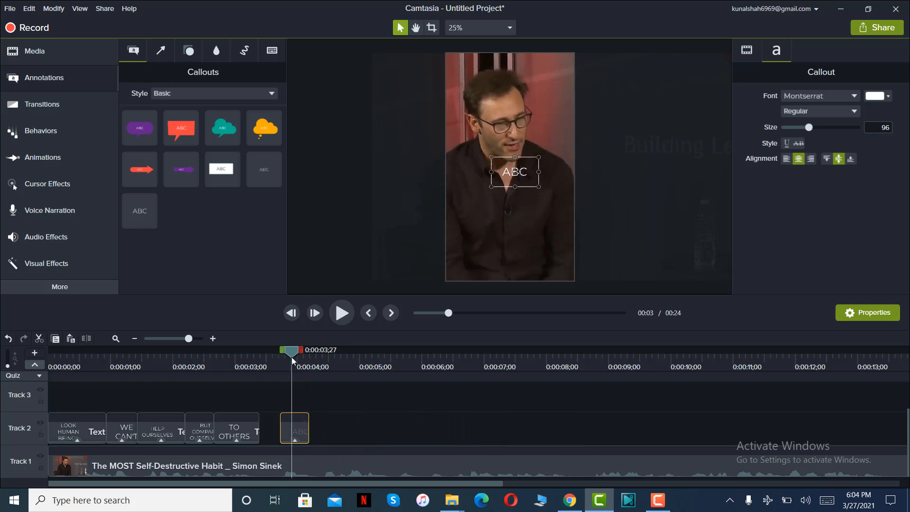
click(342, 312)
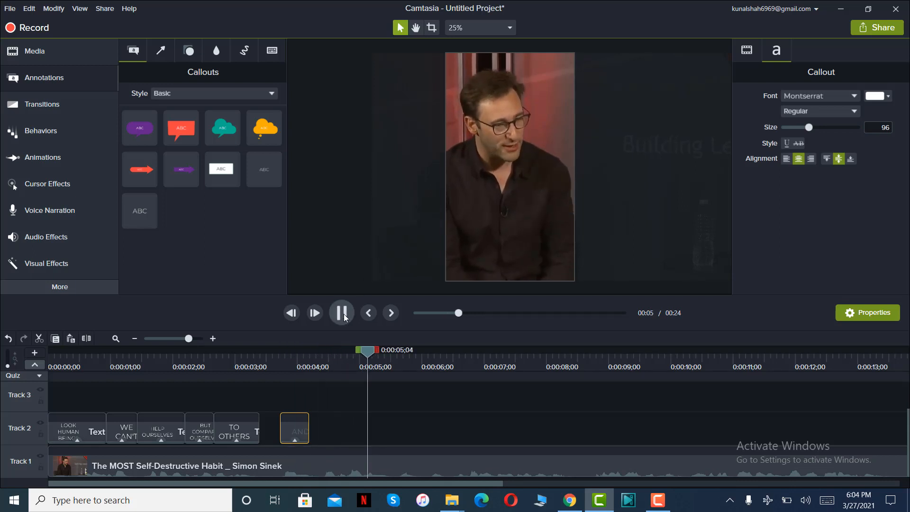
click(342, 312)
drag(139, 210, 323, 441)
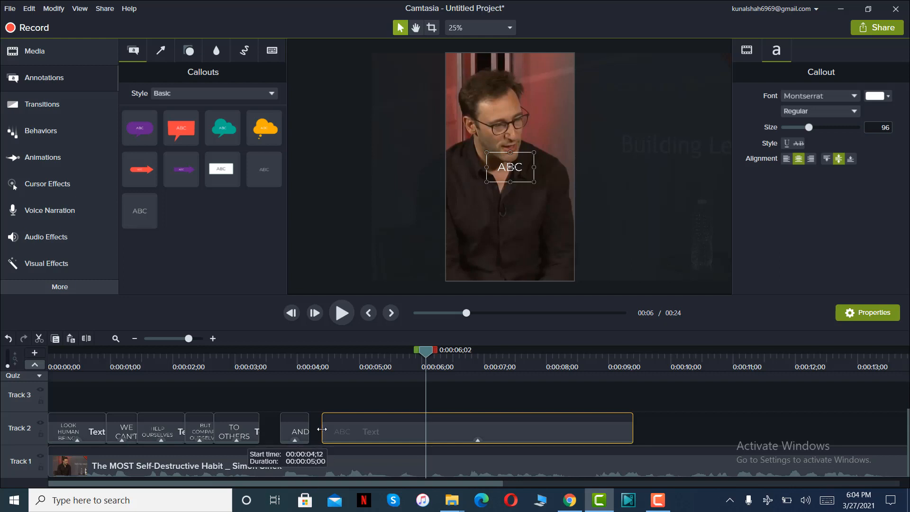
drag(632, 431, 425, 431)
Replace the seventh callout's placeholder text with "COMPARISON IS".
click(392, 363)
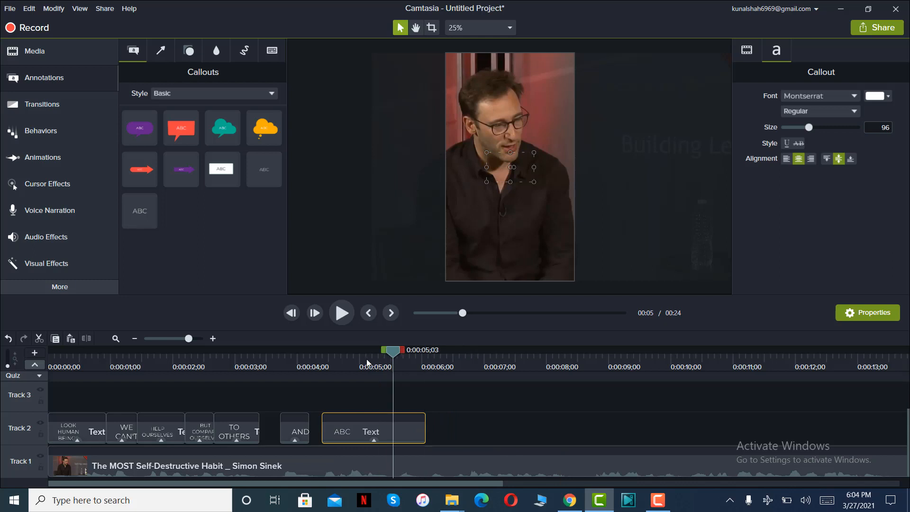
click(366, 363)
double_click(520, 178)
text(COMPARISON)
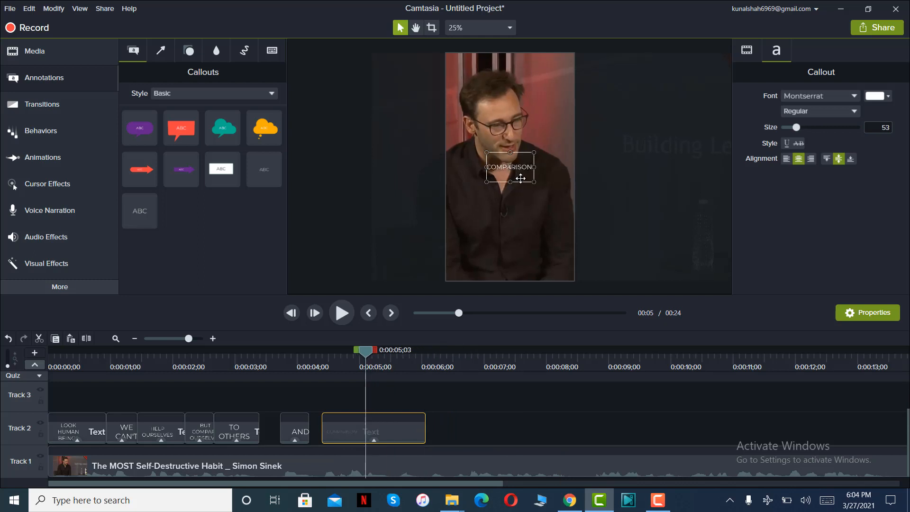
text( IS)
Replay the speech around the end of the "COMPARISON IS" callout and extend the callout to end at 0:00:06;15.
click(334, 316)
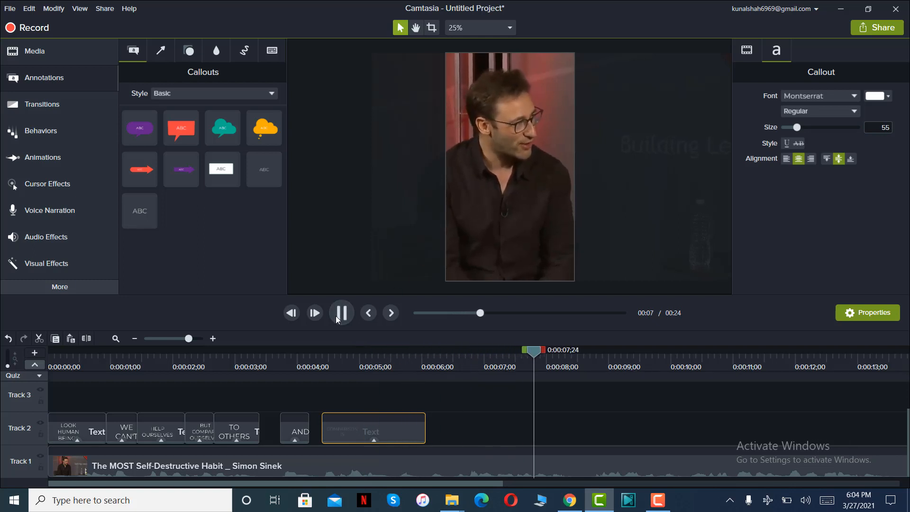
click(336, 316)
click(427, 349)
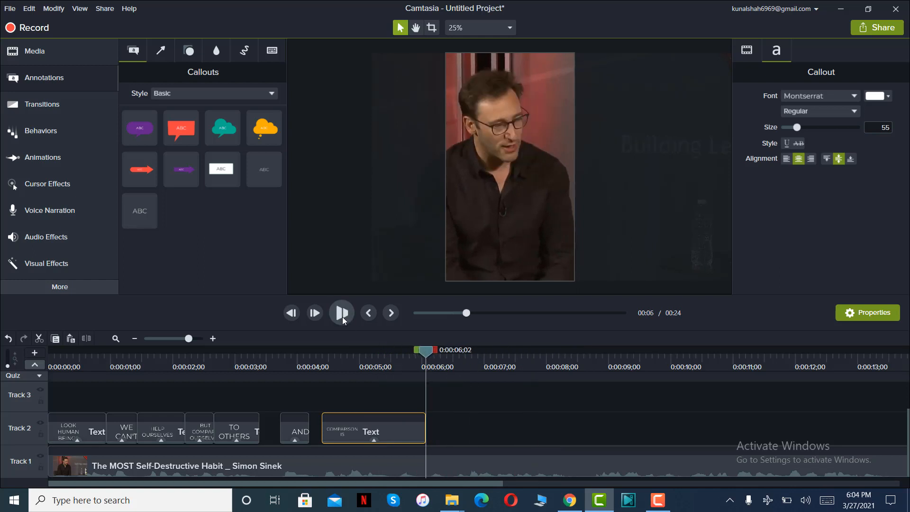
click(343, 317)
click(342, 317)
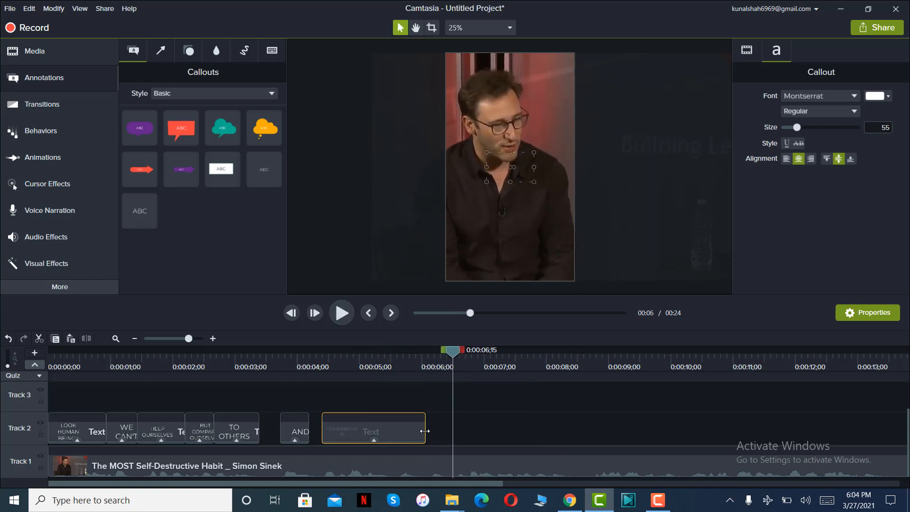
drag(425, 429, 453, 428)
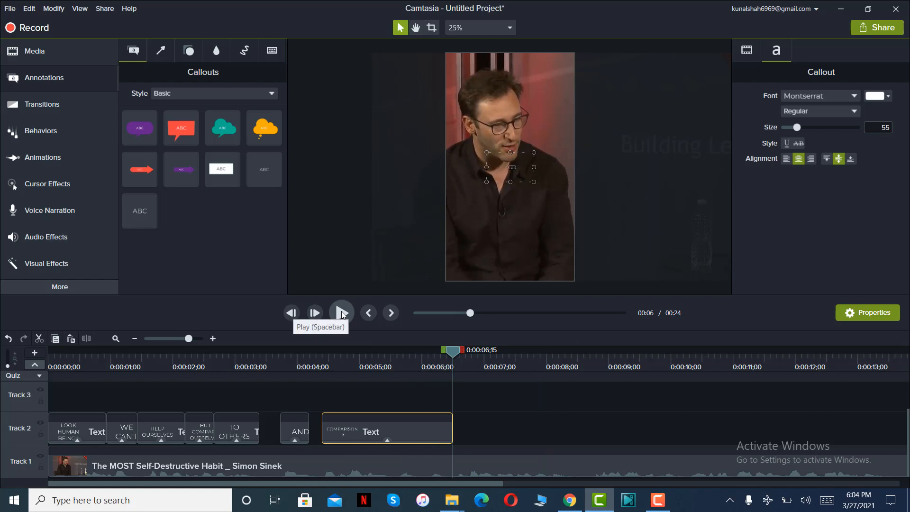
Play the next phrase, then add an eighth plain text callout directly after "COMPARISON IS" and trim it to end at 0:00:07;10.
click(342, 312)
click(341, 312)
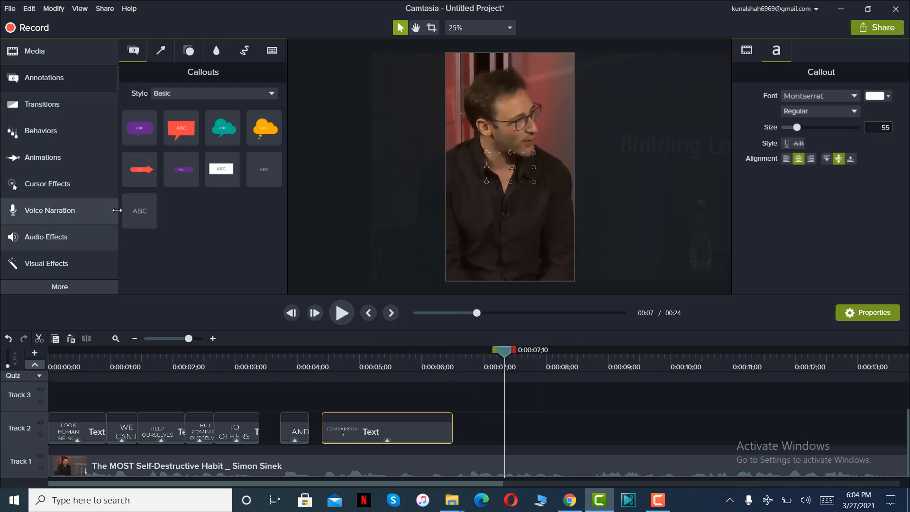
drag(140, 210, 448, 429)
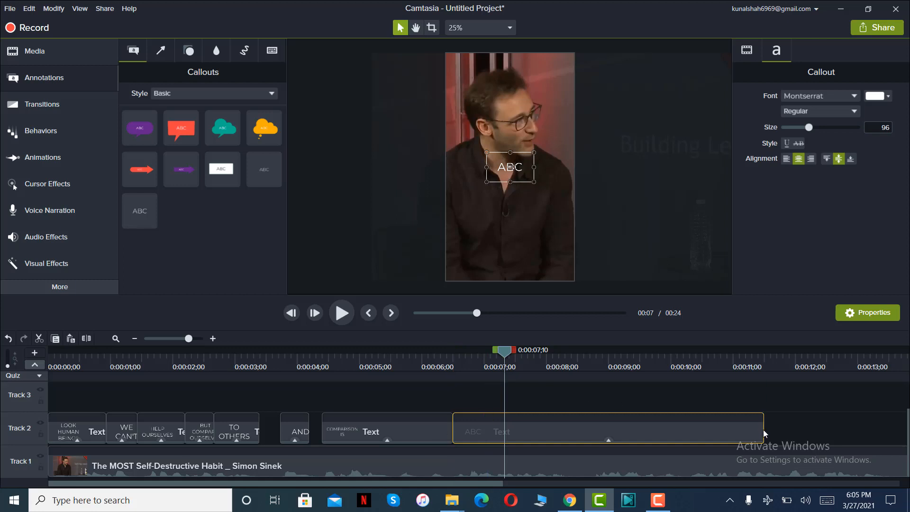
drag(763, 429, 491, 424)
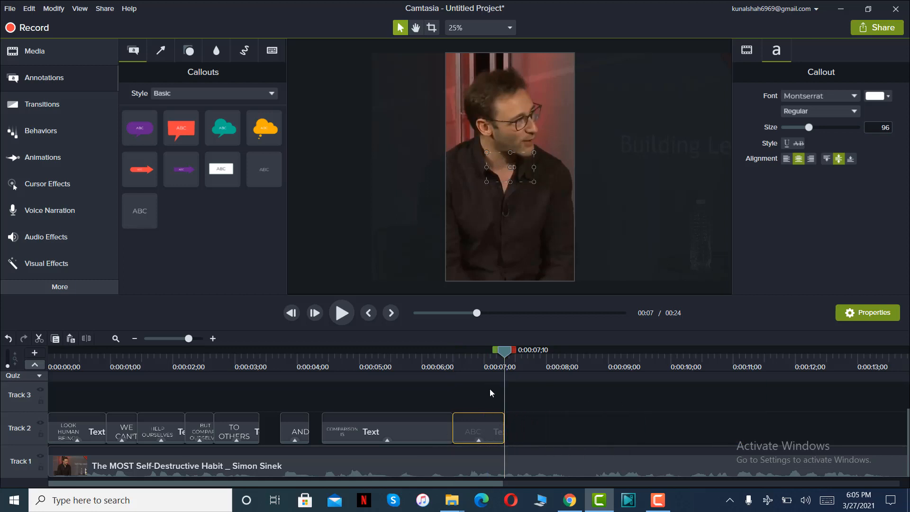
Replace the eighth callout's placeholder text with "THE DEADLIEST THNG".
click(479, 354)
double_click(511, 174)
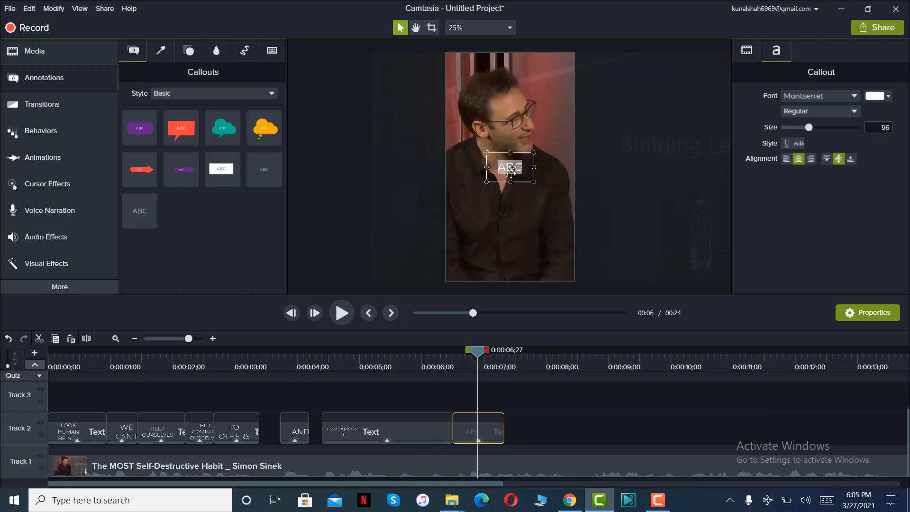
text(ThE DEADLIES)
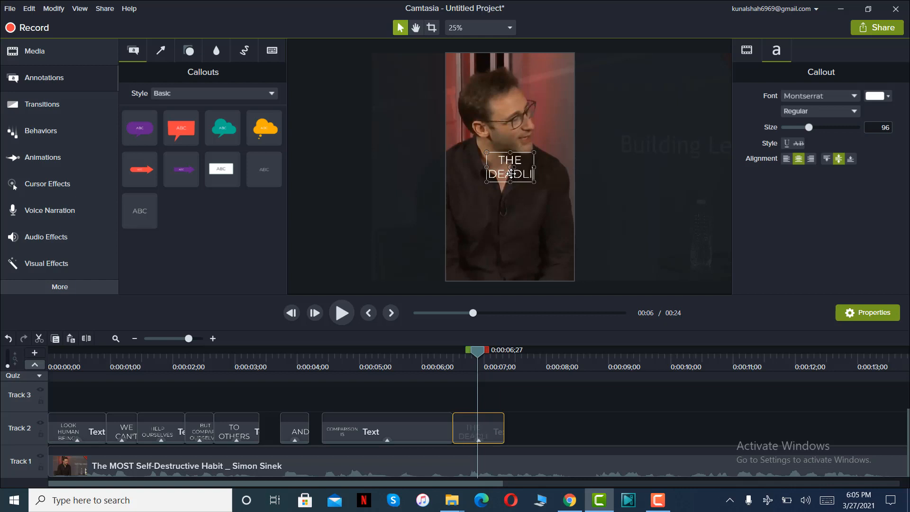
text(T THNG)
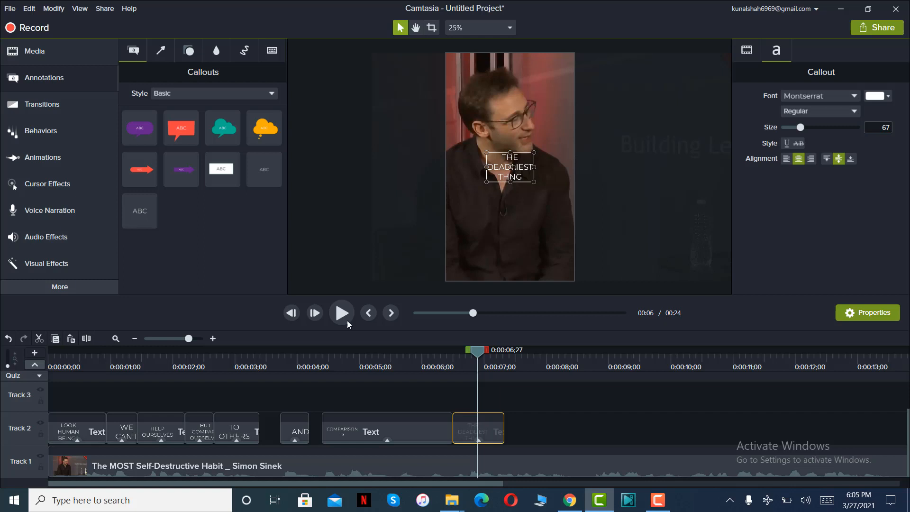
Play the next phrase, then add a ninth plain text callout directly after the eighth and trim it to end at 0:00:08;08.
click(347, 321)
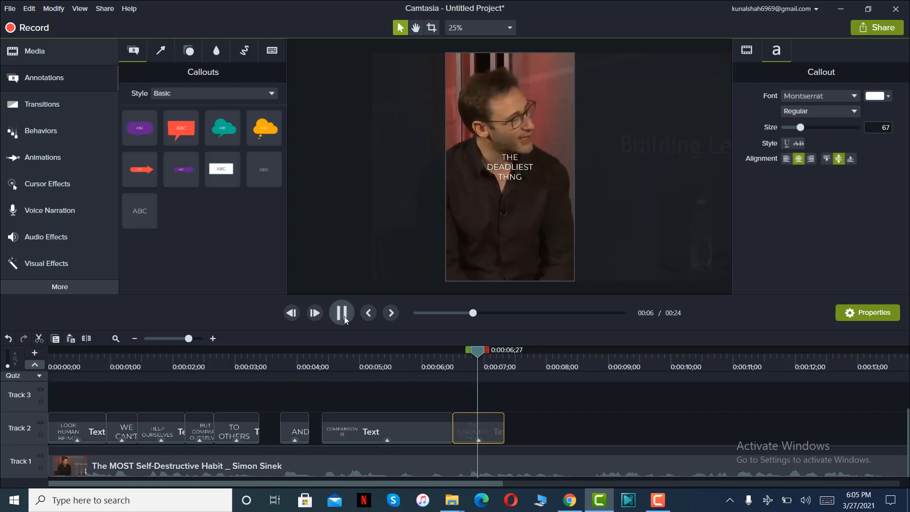
click(339, 313)
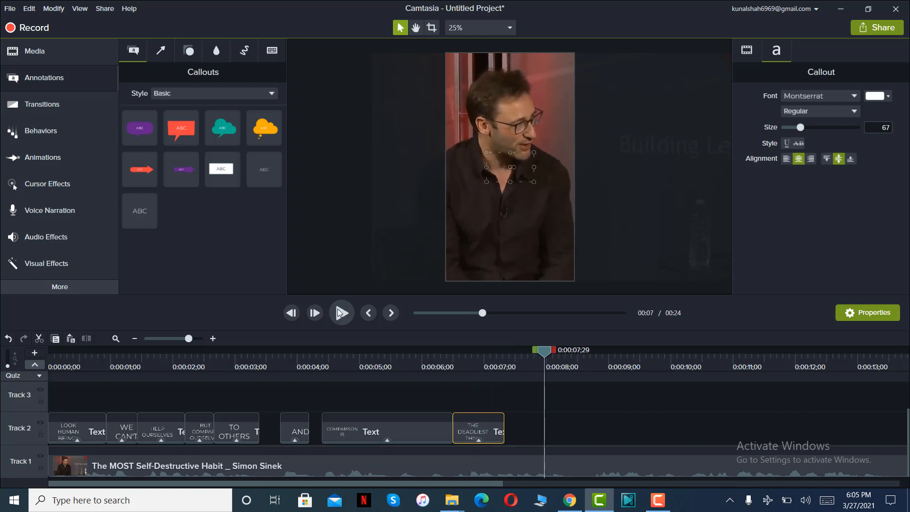
click(337, 309)
click(337, 308)
drag(139, 210, 497, 432)
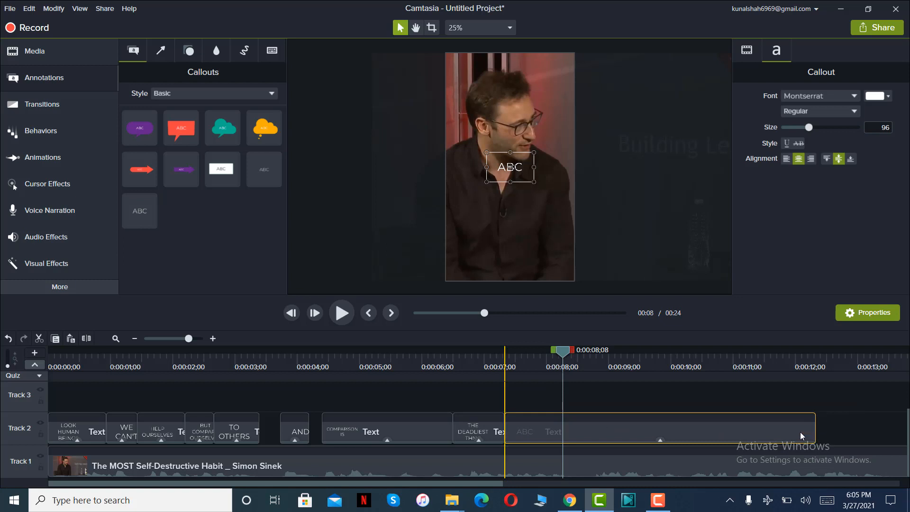
drag(815, 435, 568, 426)
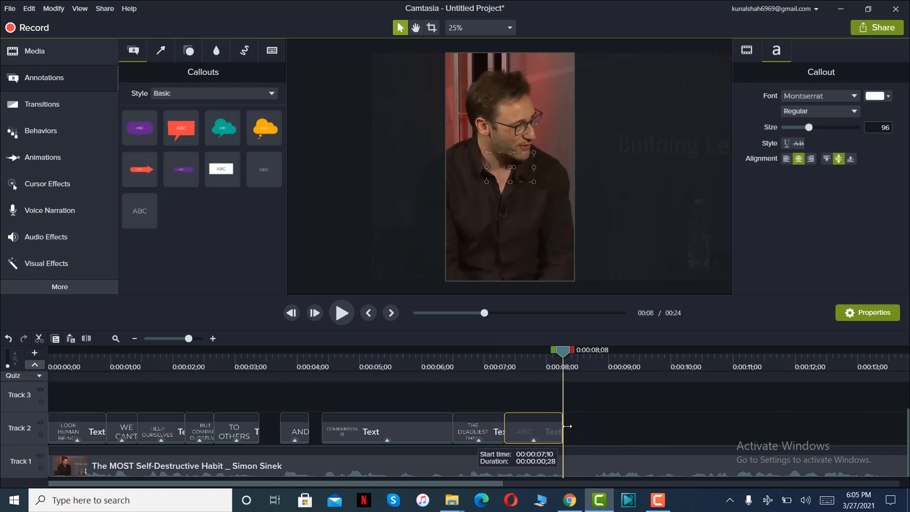
Replace the ninth callout's placeholder text with "WE CAN DO TO OURSELVES" and extend the callout's end slightly.
click(536, 355)
text(W)
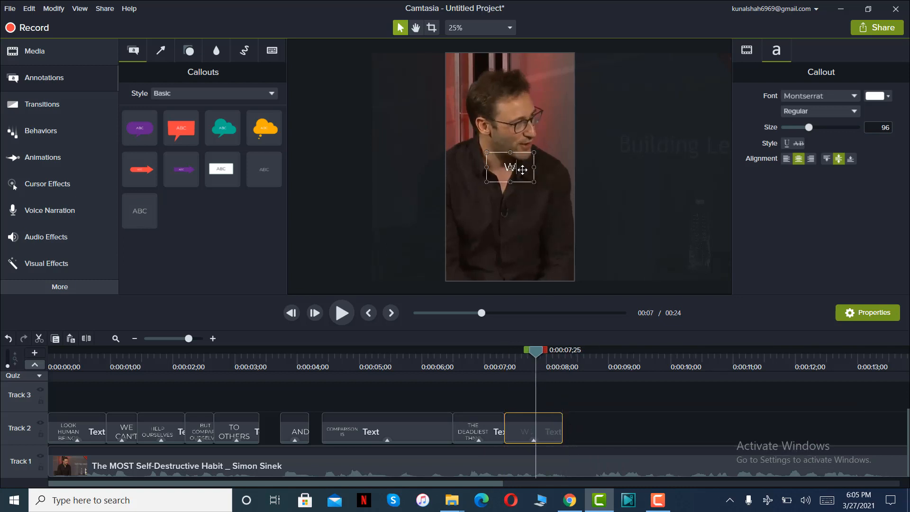
text(E CAN DO I)
text(O)
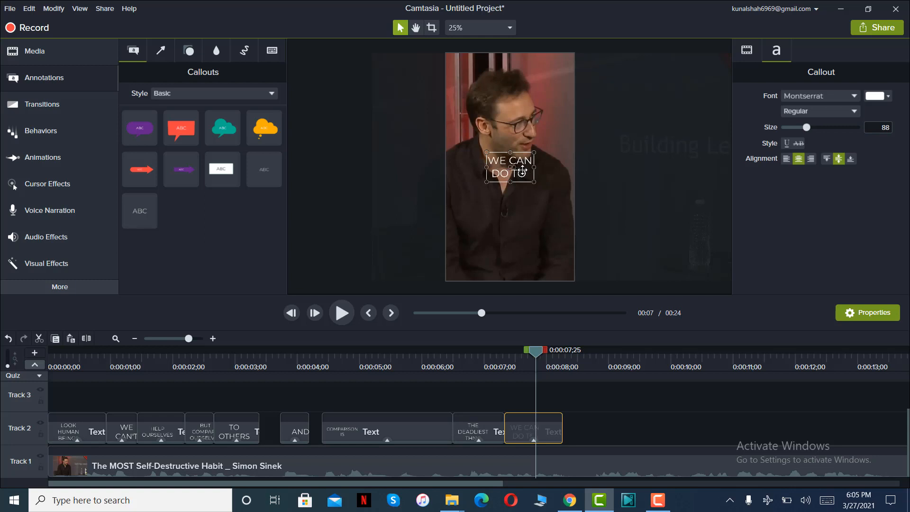
text( OURSELVE)
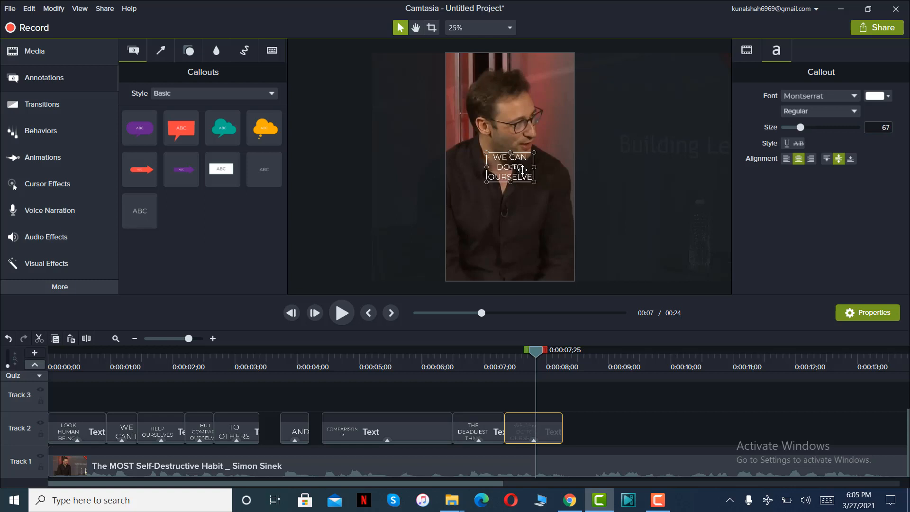
text(S)
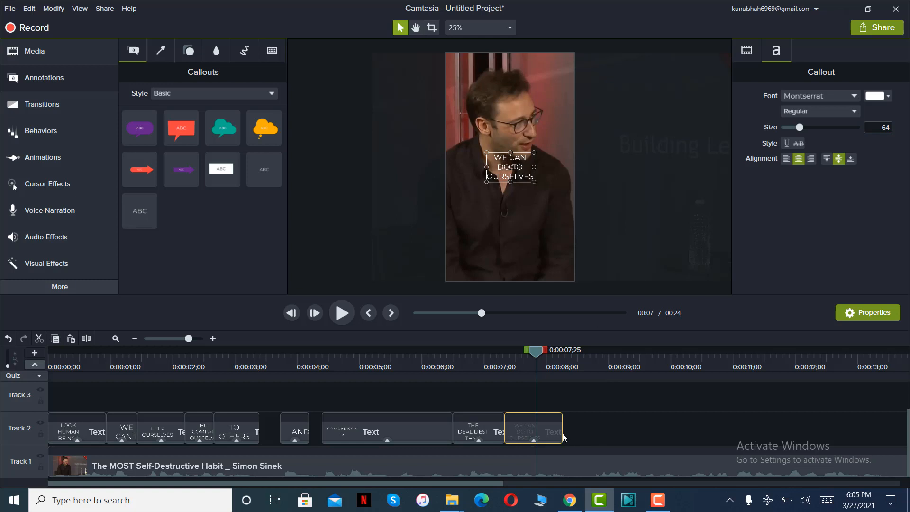
drag(562, 433, 566, 434)
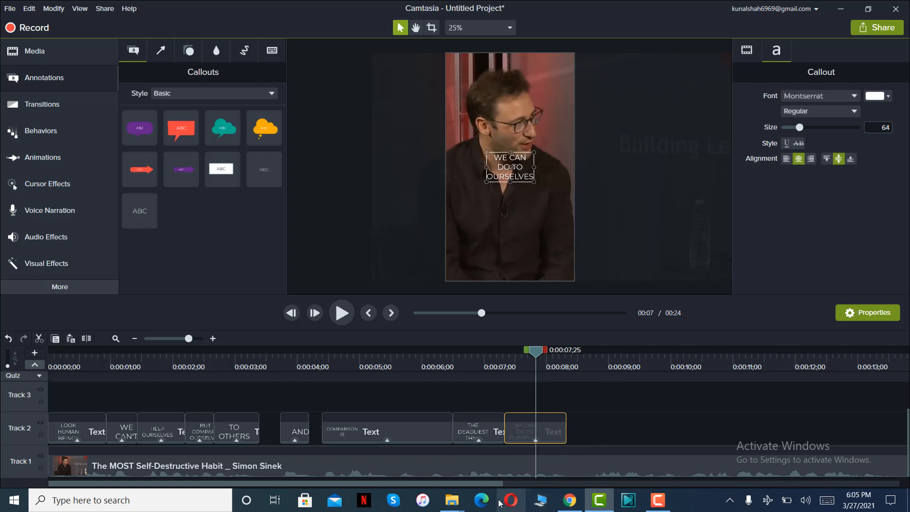
Play the following phrase, then add a tenth plain text callout a short gap after "WE CAN DO TO OURSELVES", trimmed to end at 0:00:09;17.
drag(491, 485, 666, 482)
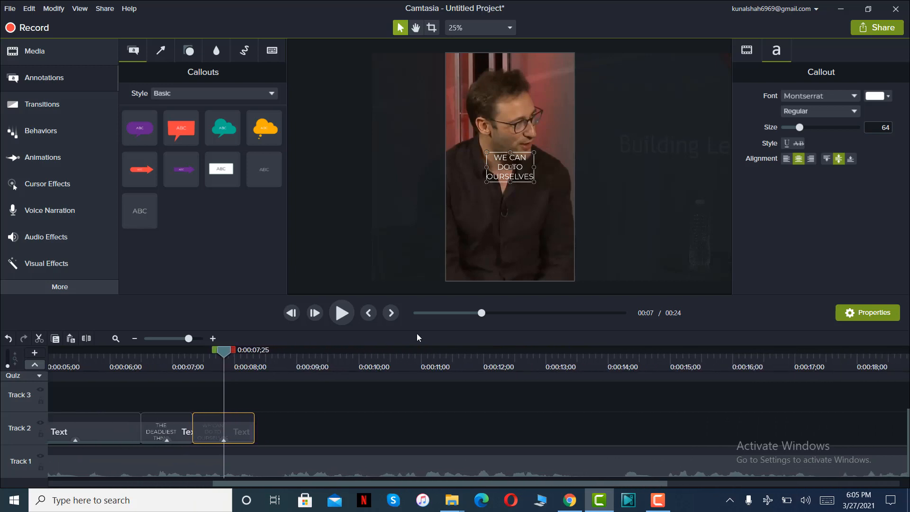
click(342, 313)
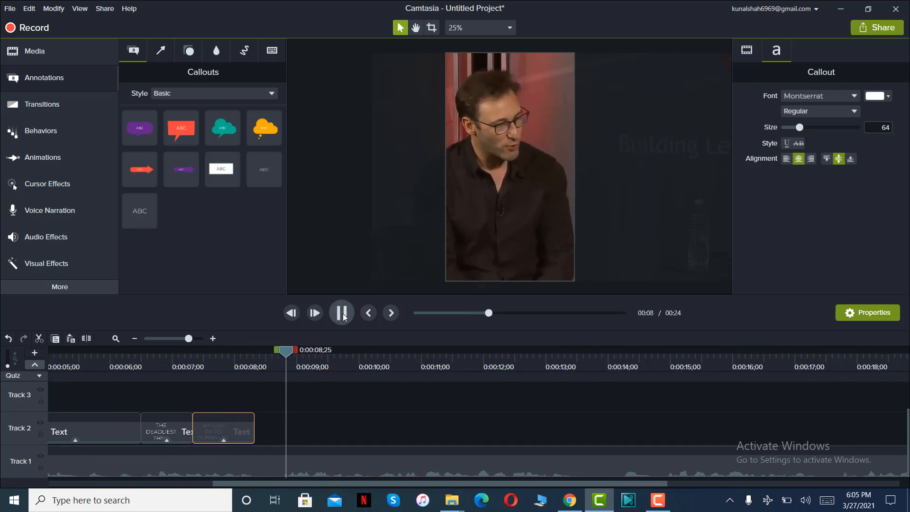
click(343, 315)
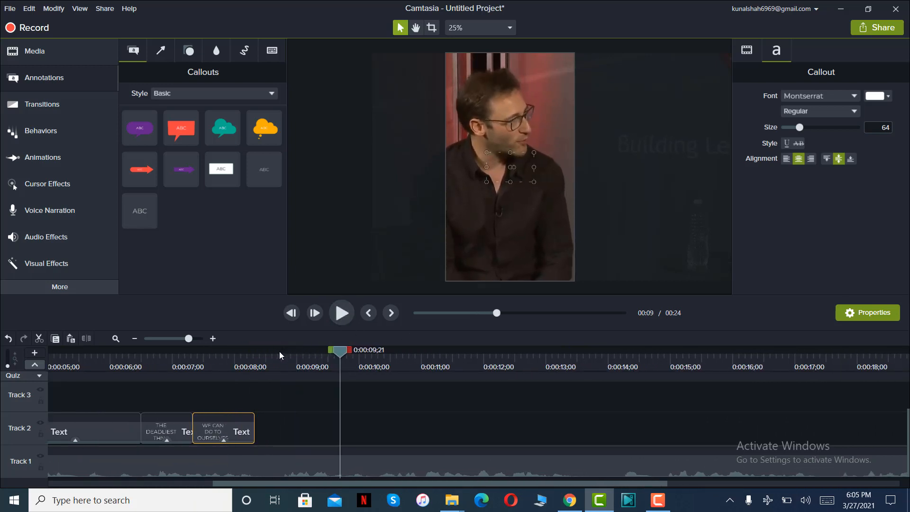
mouse_move(280, 352)
mouse_down()
mouse_move(255, 358)
mouse_move(284, 365)
mouse_up()
click(342, 313)
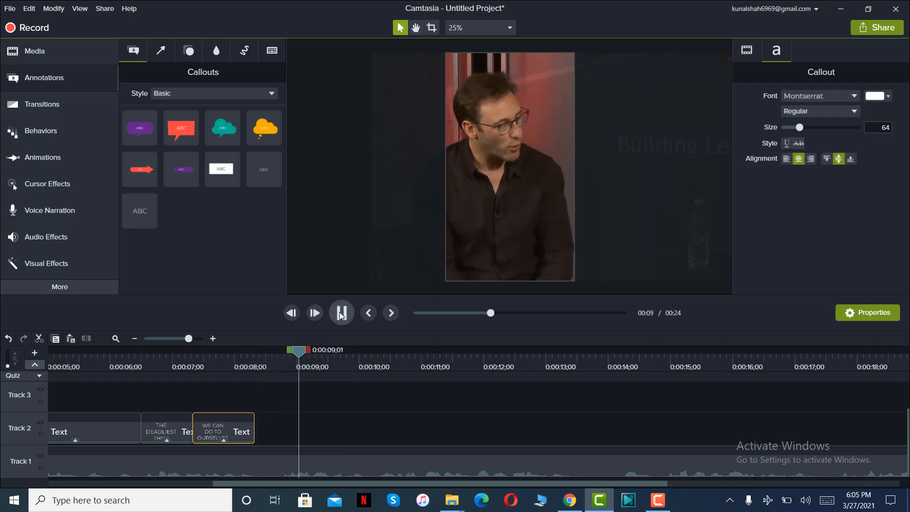
click(342, 313)
drag(127, 215, 280, 442)
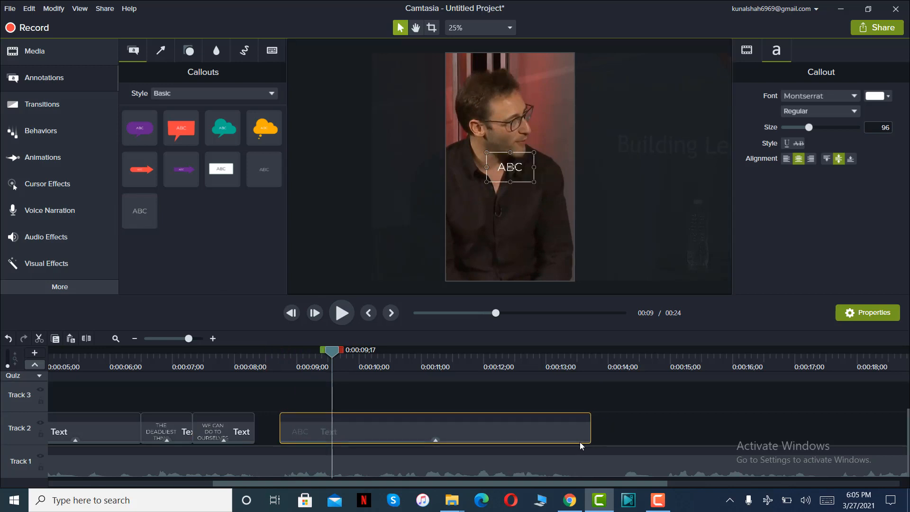
drag(589, 435, 332, 432)
Replace the tenth callout's placeholder text with "BECAUSE WE WILL ALWAYS".
click(304, 354)
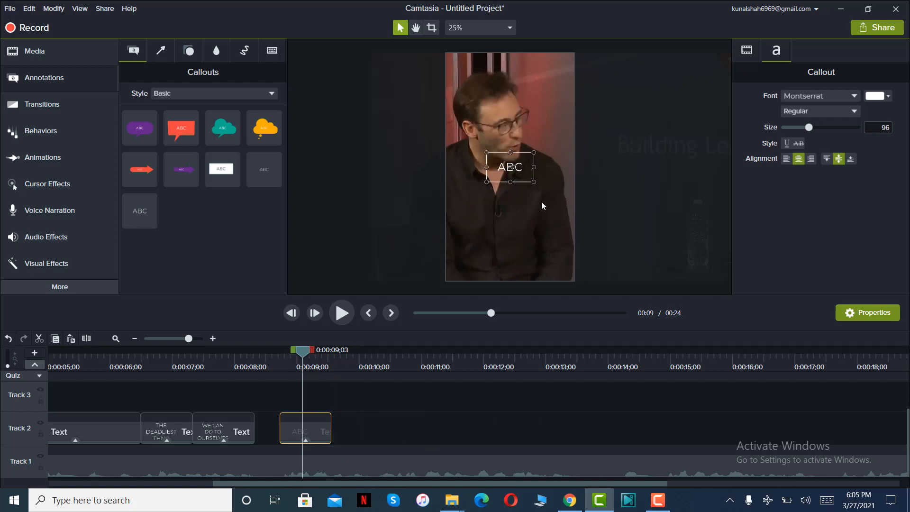
double_click(521, 177)
text(BECAUSE WE WILL)
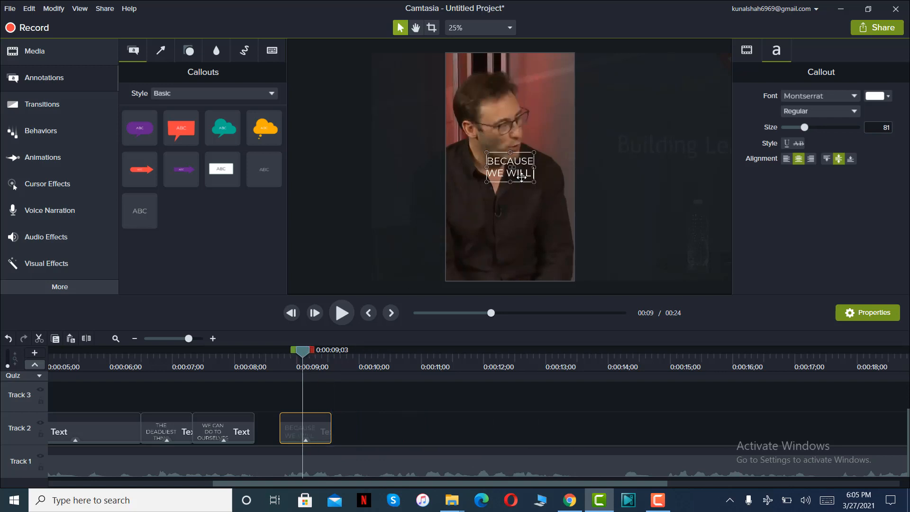
text( ALWAYS)
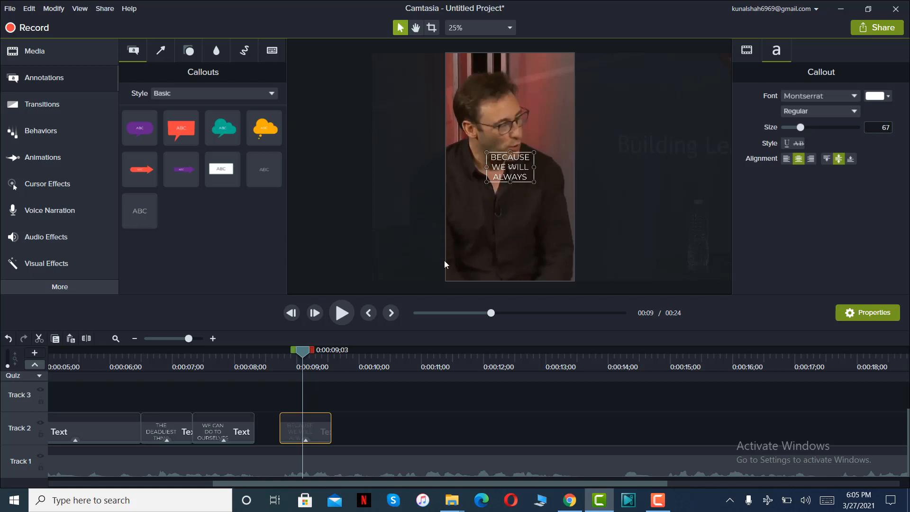
Play the next phrase, then add an eleventh plain text callout directly after "BECAUSE WE WILL ALWAYS" and trim it to end at 0:00:10;07.
click(342, 313)
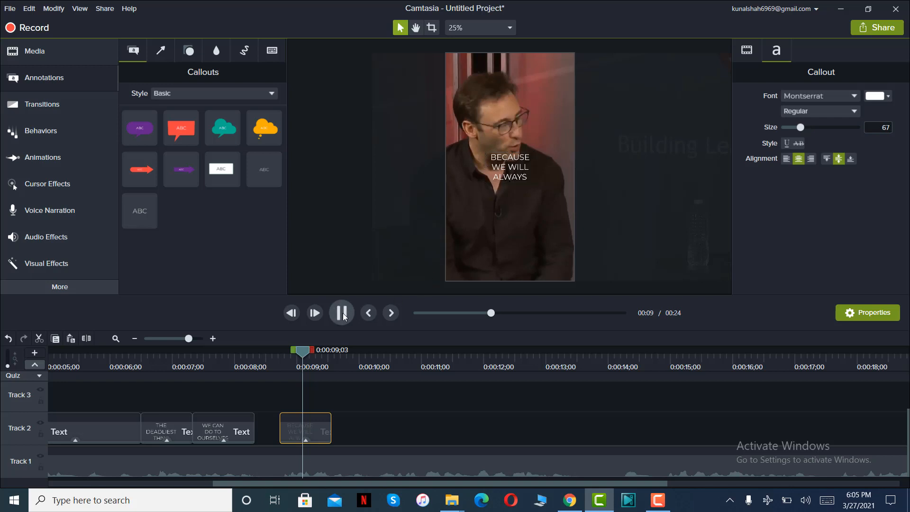
click(341, 313)
drag(139, 210, 342, 429)
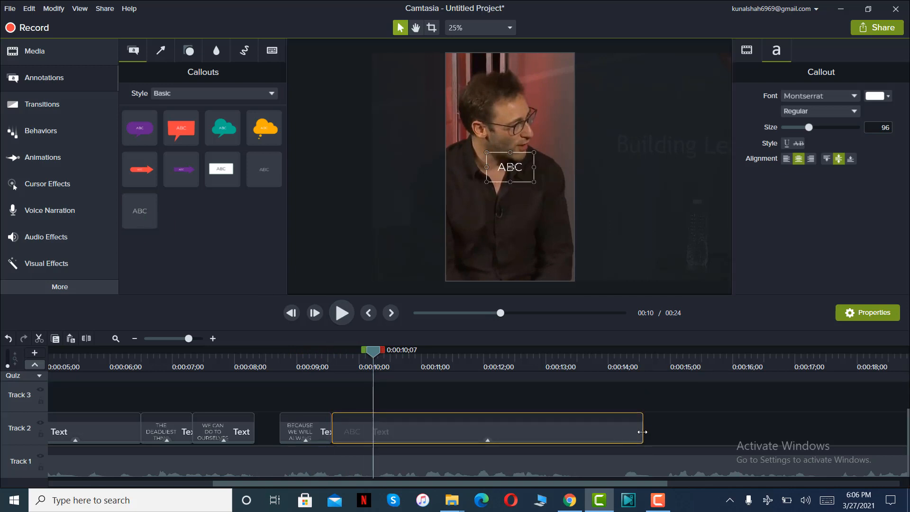
drag(642, 432, 373, 432)
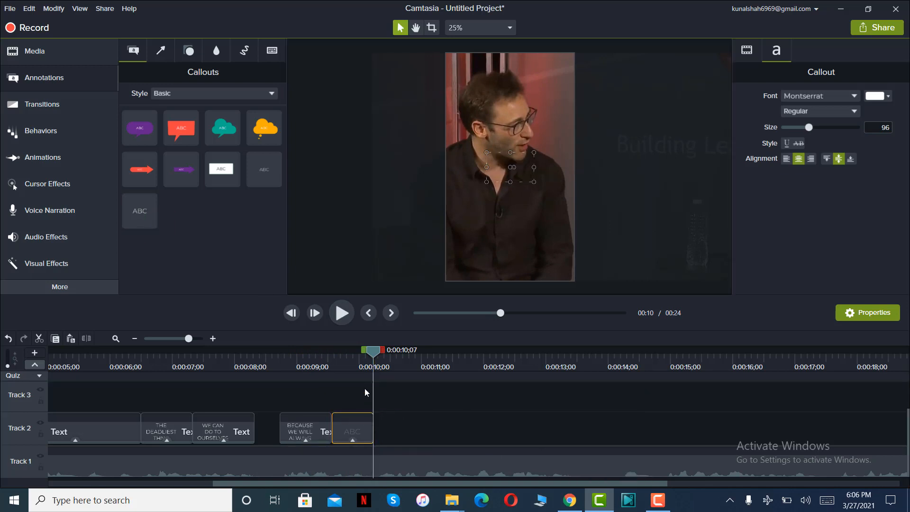
Replace the eleventh callout's placeholder text with "COME UP SHORT".
click(355, 356)
double_click(507, 171)
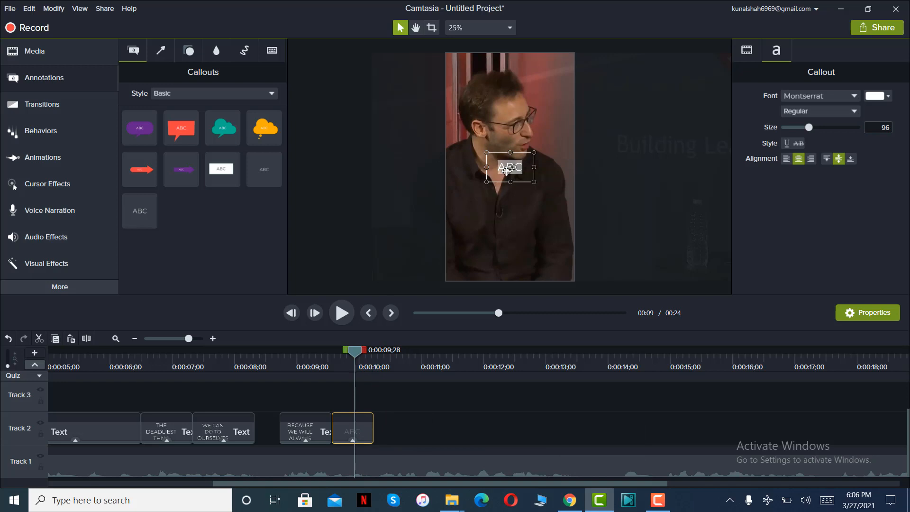
text(COME)
key(Return)
text(UP SH)
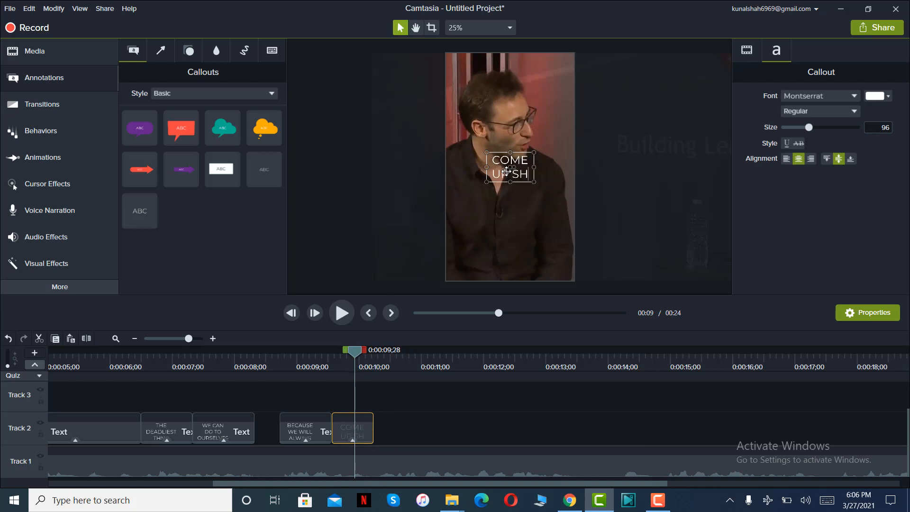
text(ORT)
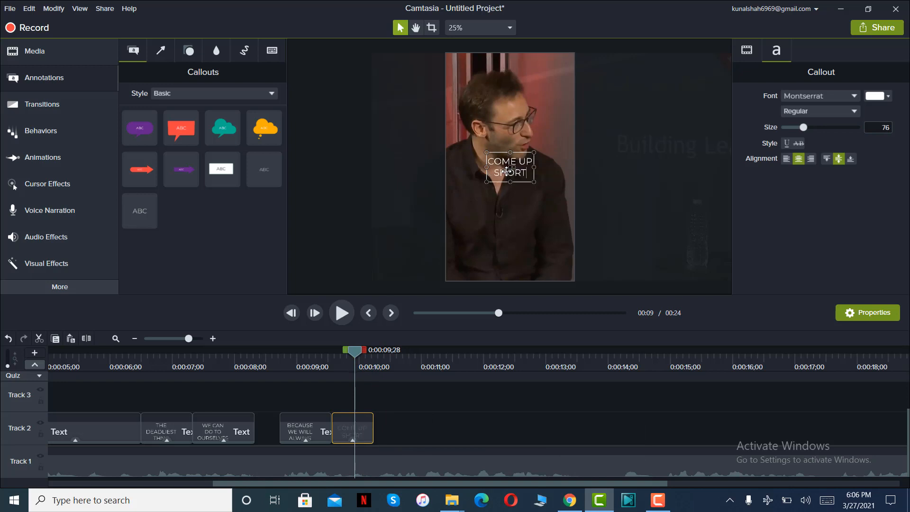
Play the next phrase, then add a twelfth plain text callout directly after "COME UP SHORT" and trim it to end at 0:00:11;02.
click(349, 314)
click(342, 312)
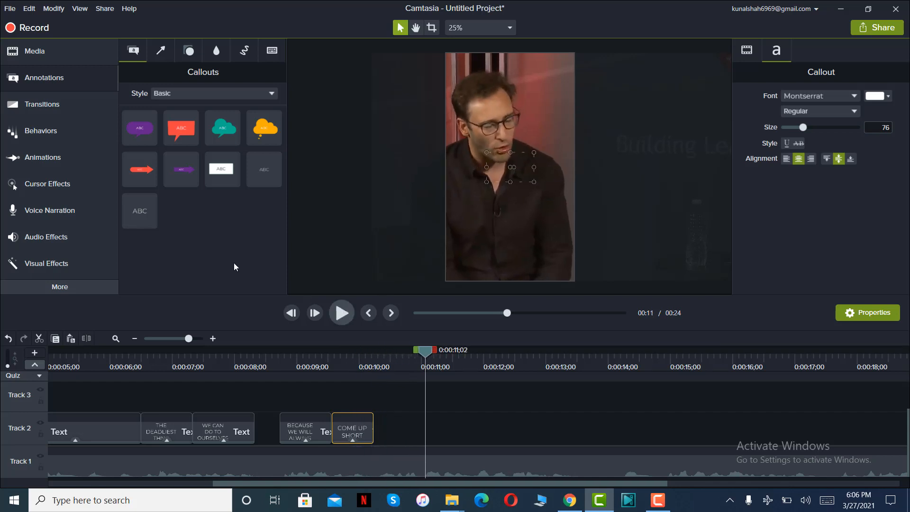
drag(151, 218, 380, 439)
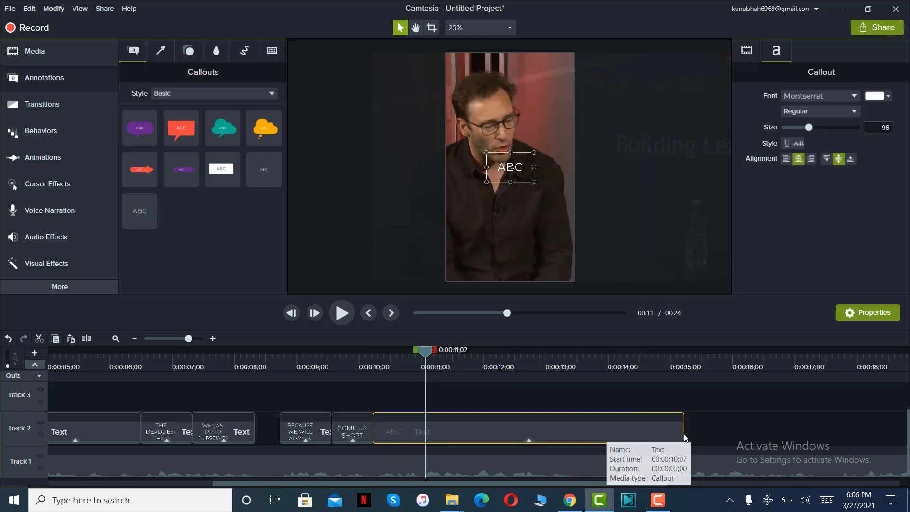
drag(683, 434, 424, 434)
Replace the twelfth callout's placeholder text with "IT WILL".
click(401, 365)
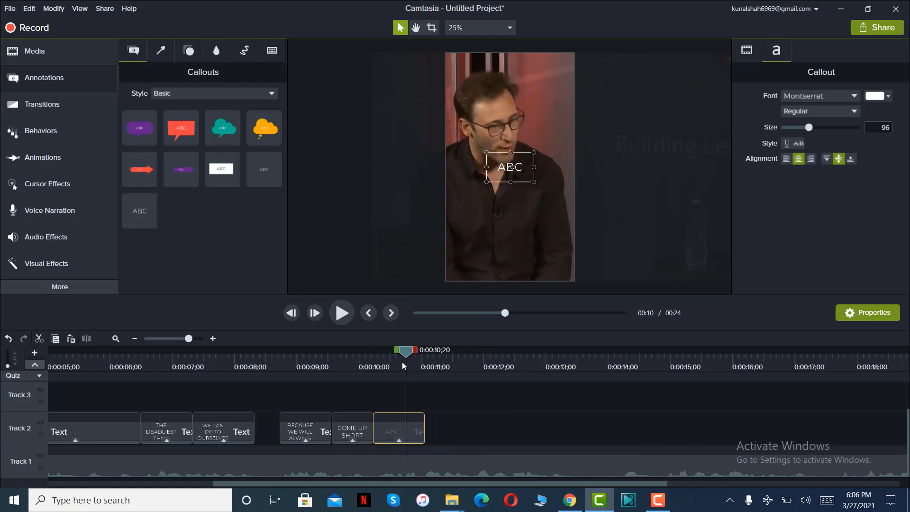
double_click(519, 167)
text(IT WILL)
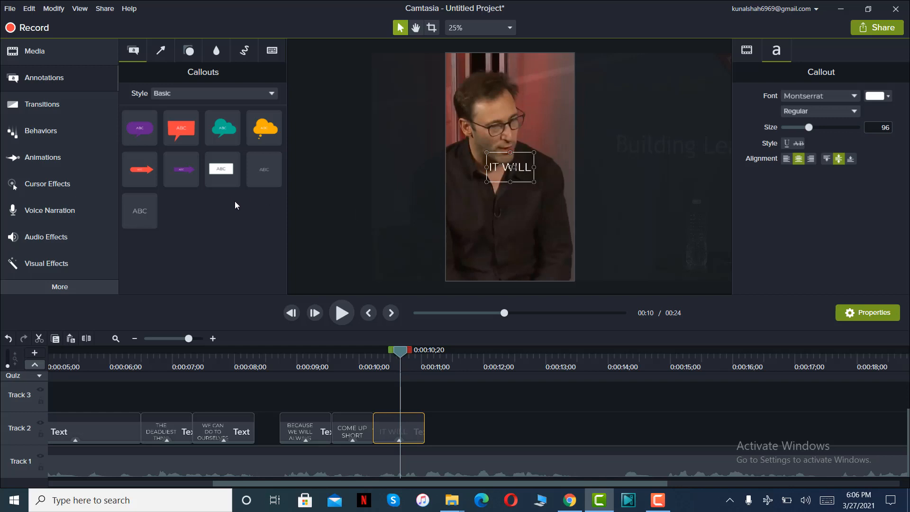
Play the next phrase, then add a thirteenth plain text callout directly after "IT WILL" and trim it to end at 0:00:11;28.
click(340, 319)
click(340, 316)
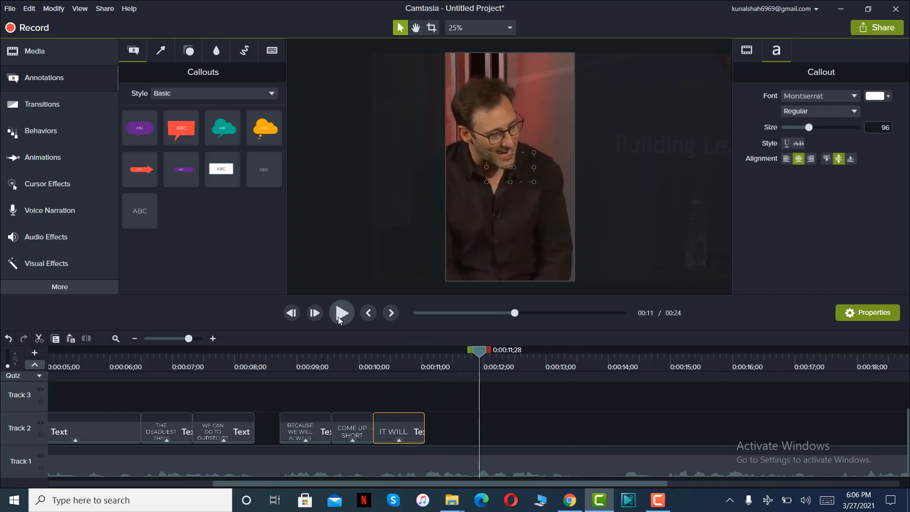
drag(138, 211, 425, 430)
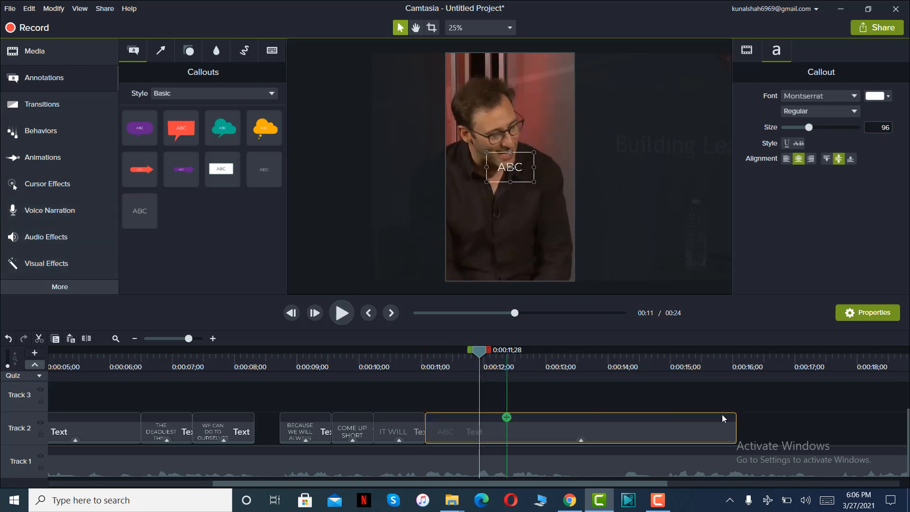
drag(737, 434, 480, 423)
Replace the thirteenth callout's placeholder text with "ALL IT DOES IS".
click(464, 353)
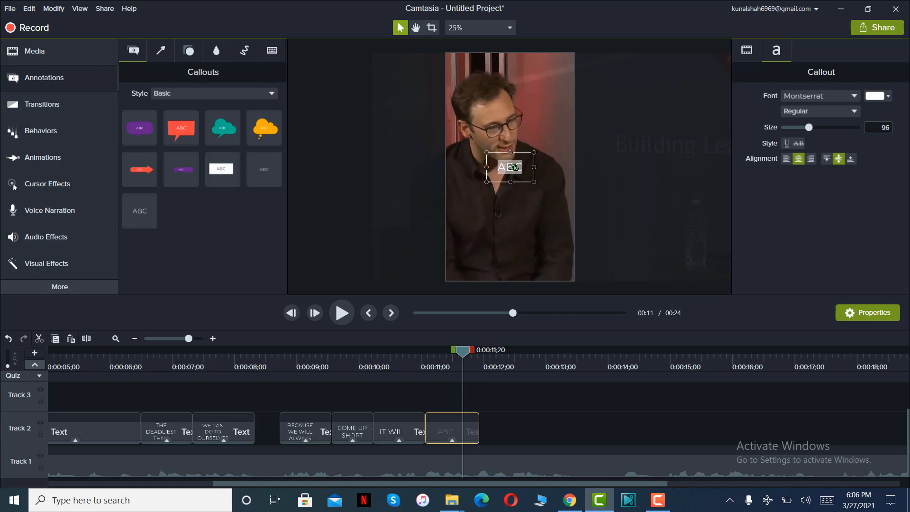
text(DOES)
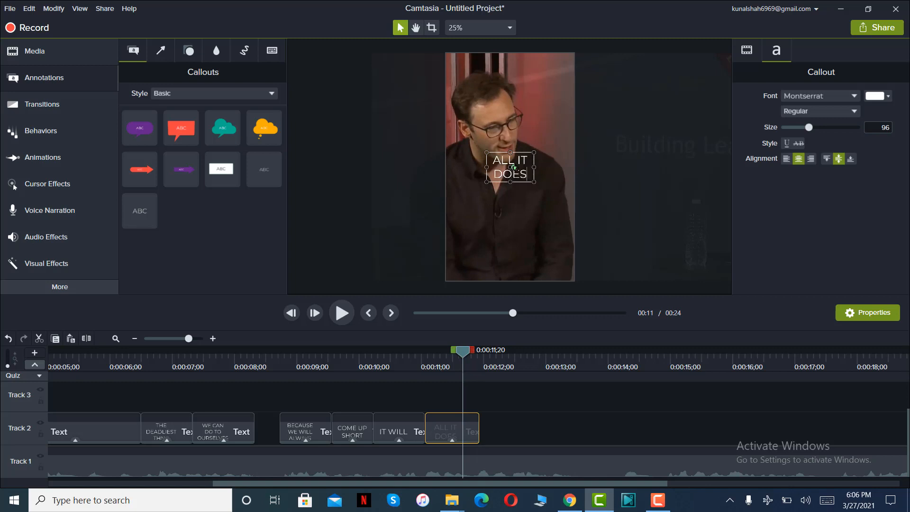
text( IS)
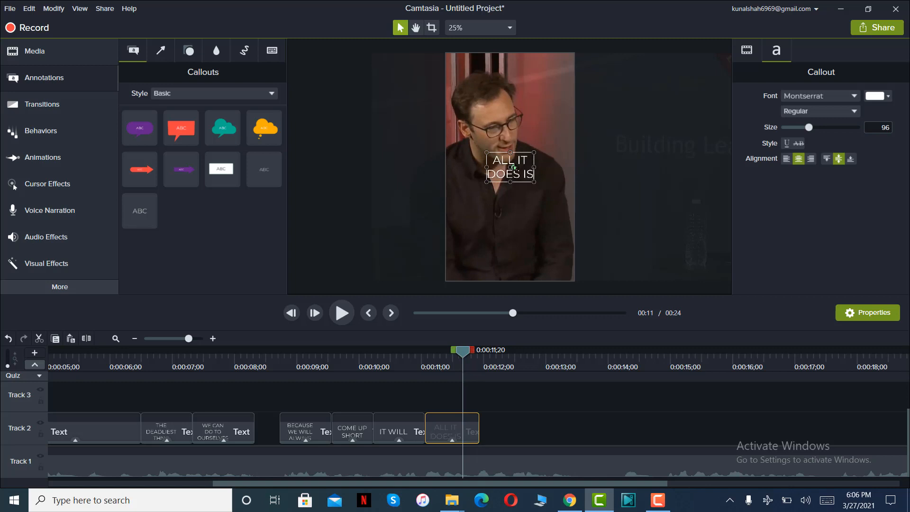
Add a fourteenth plain text callout directly after "ALL IT DOES IS", play the following speech, and trim the callout to end at 0:00:13;15.
click(342, 313)
click(341, 315)
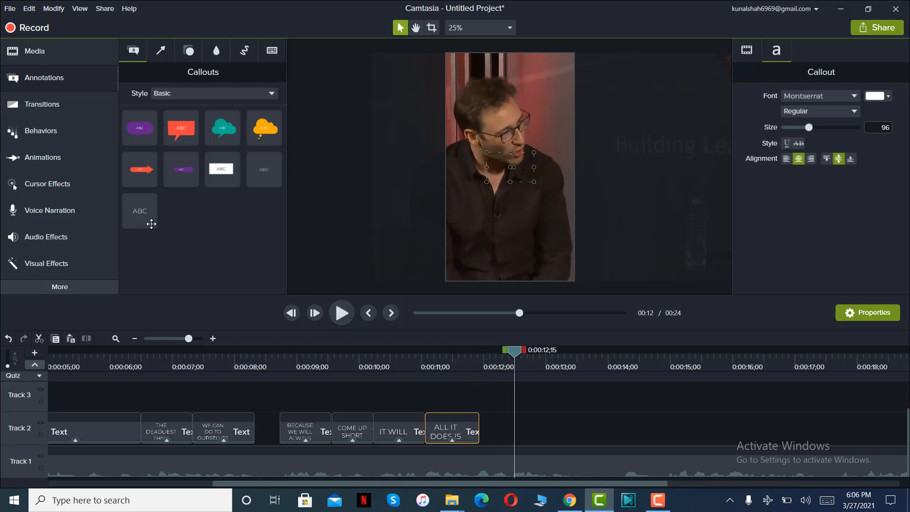
drag(139, 211, 471, 437)
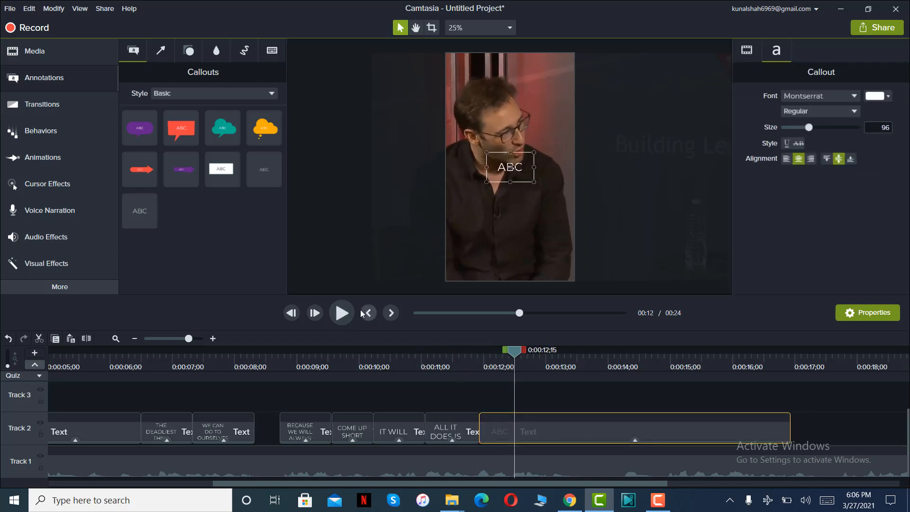
click(342, 313)
click(342, 313)
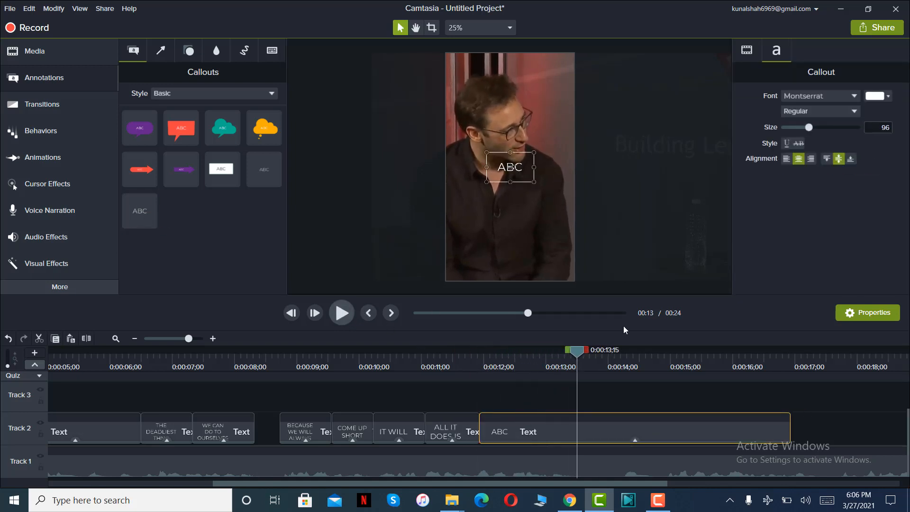
drag(790, 435, 582, 438)
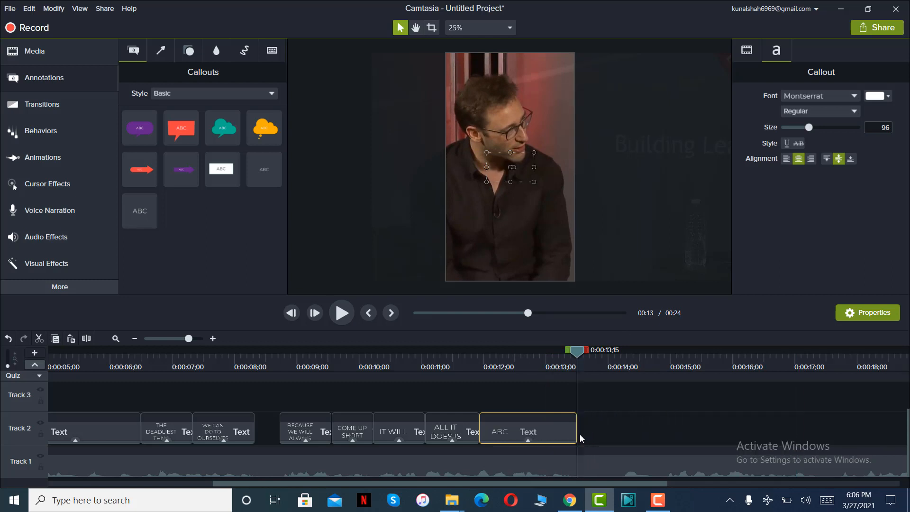
Replay the speech around the fourteenth callout's start and shorten the callout to about half a second to fit a single word.
click(479, 353)
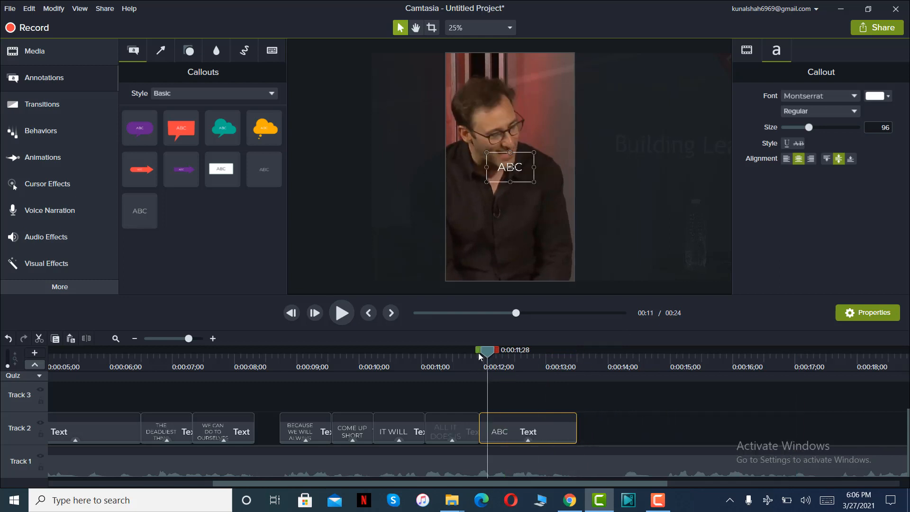
click(342, 314)
click(341, 314)
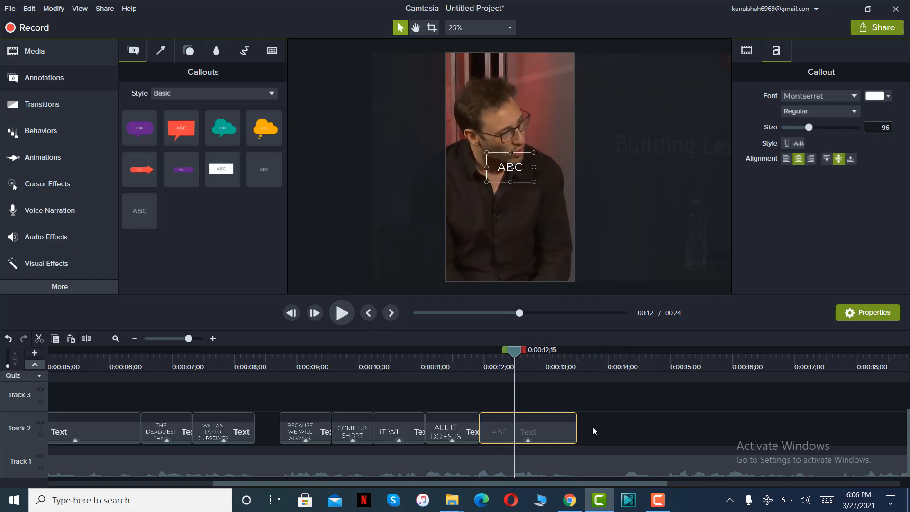
click(463, 352)
click(342, 314)
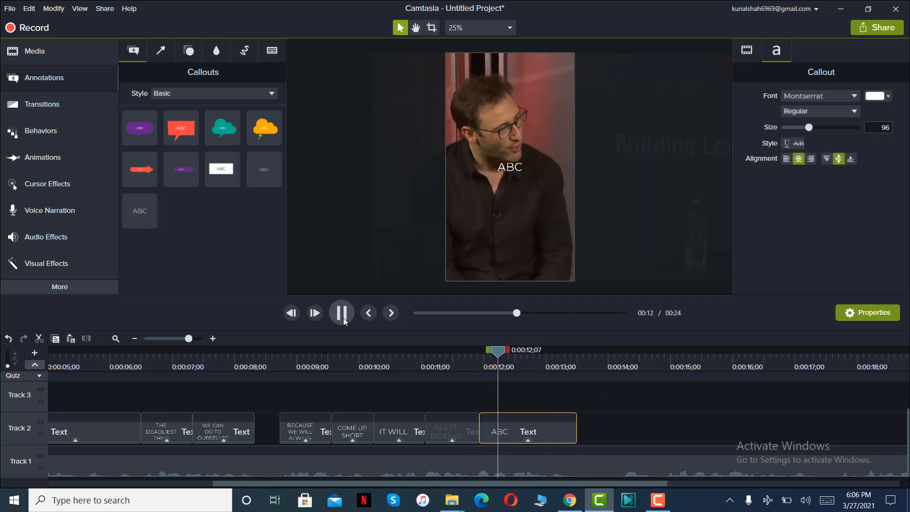
click(343, 316)
drag(577, 433, 509, 425)
Replace the fourteenth callout's placeholder text with "EXAGGERATE".
click(493, 351)
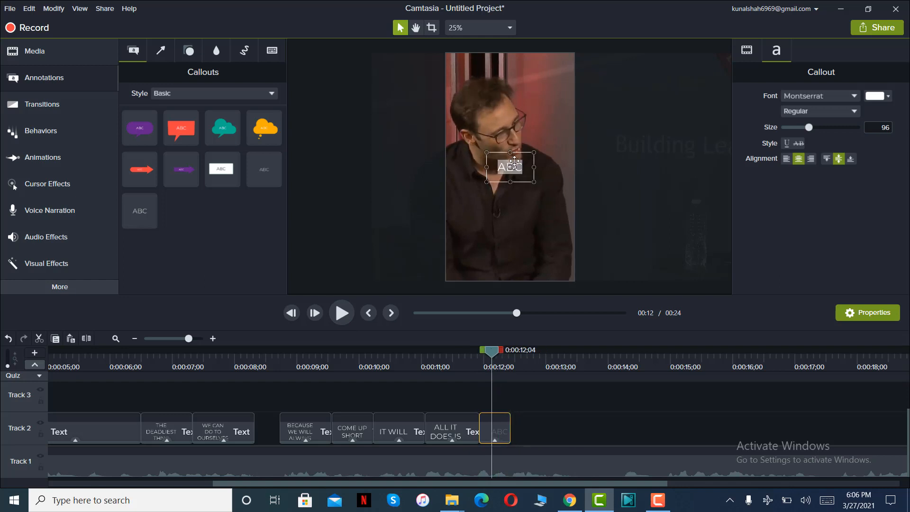
text(ExXAGA)
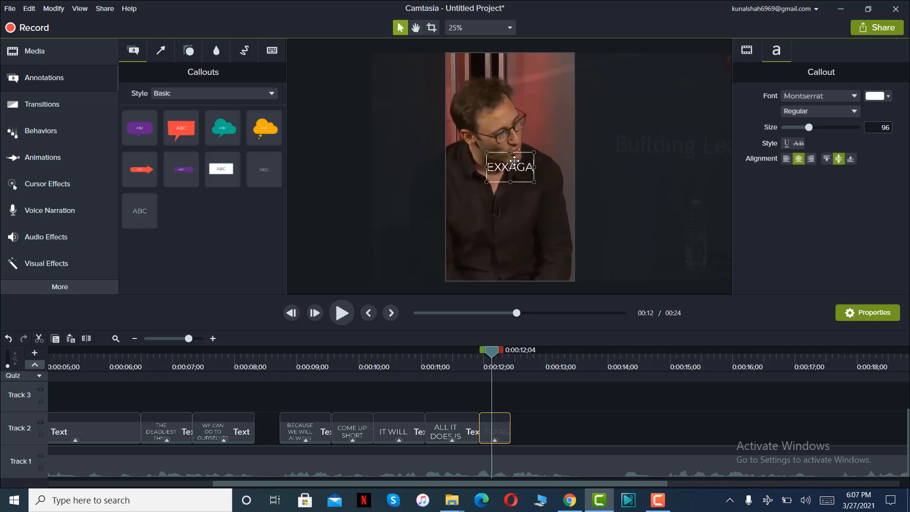
key(BackSpace)
text(GERATE)
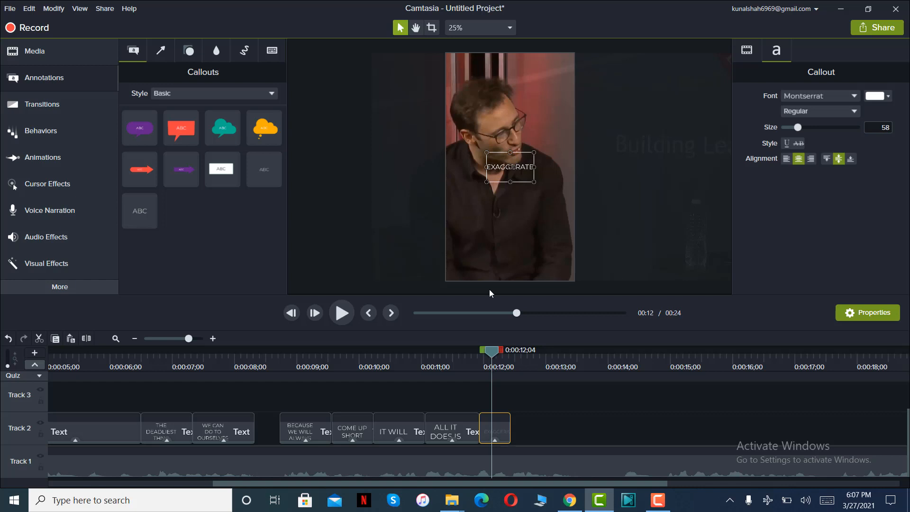
Play the next phrase, then add a fifteenth plain text callout directly after "EXAGGERATE" and trim it to end at 0:00:13;14.
click(342, 313)
click(342, 313)
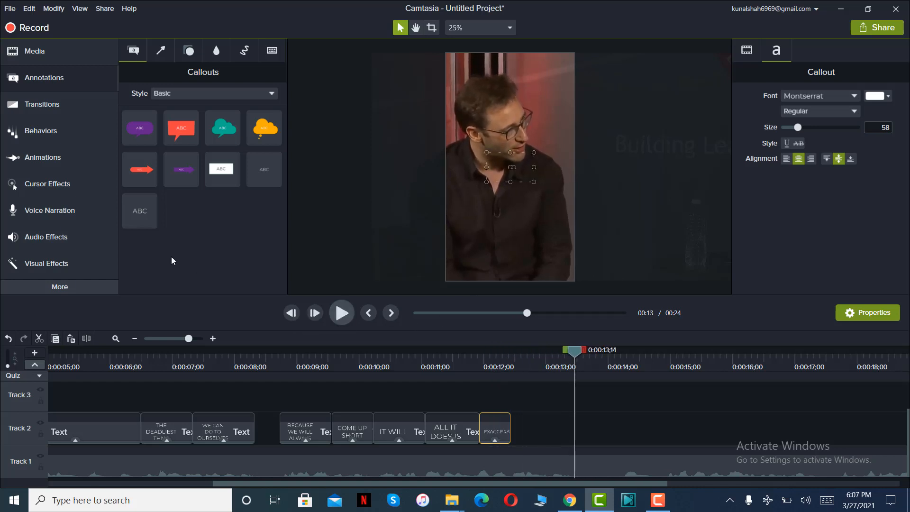
drag(139, 211, 493, 443)
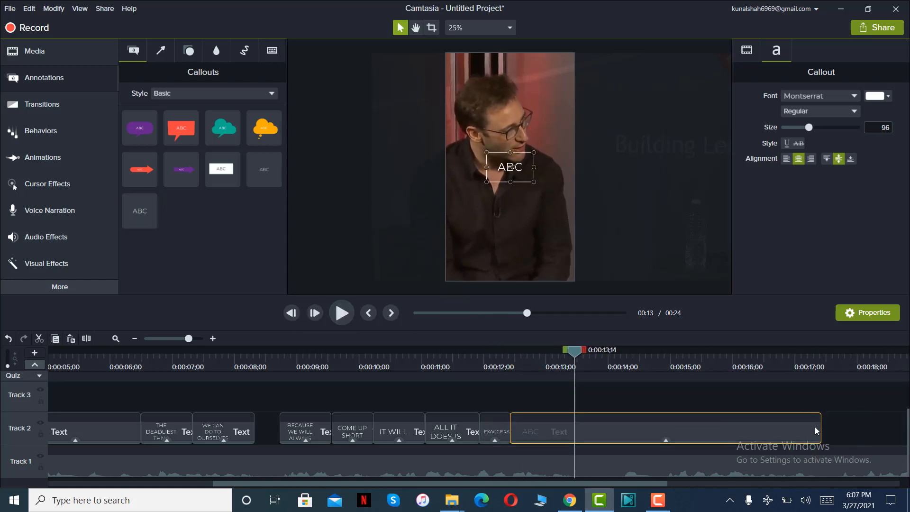
drag(822, 427, 574, 427)
Replace the fifteenth callout's placeholder text with "ALL OUR INSECURITIES".
click(541, 359)
double_click(508, 167)
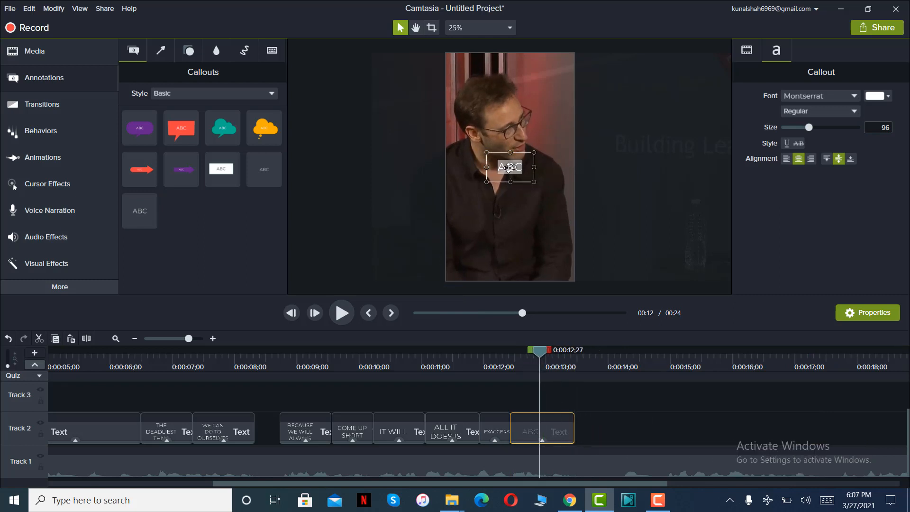
text(ALL OUR INSEC)
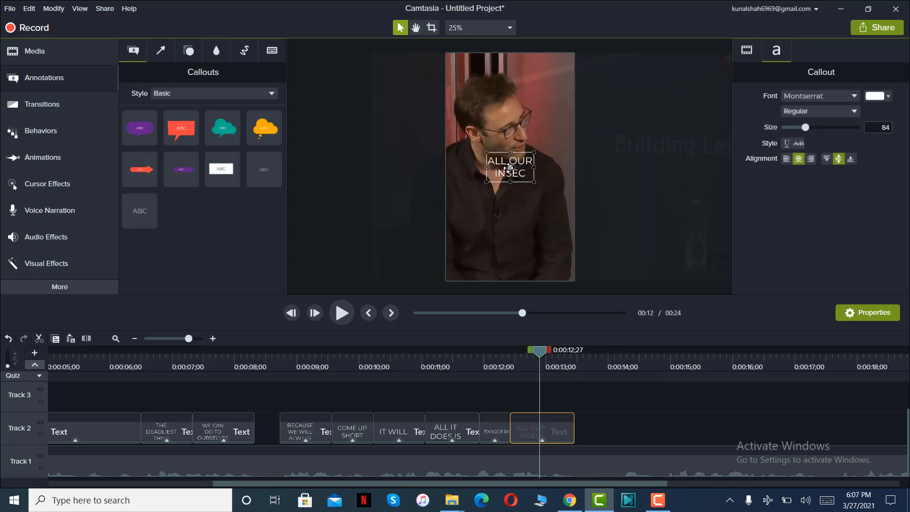
text(URITIES)
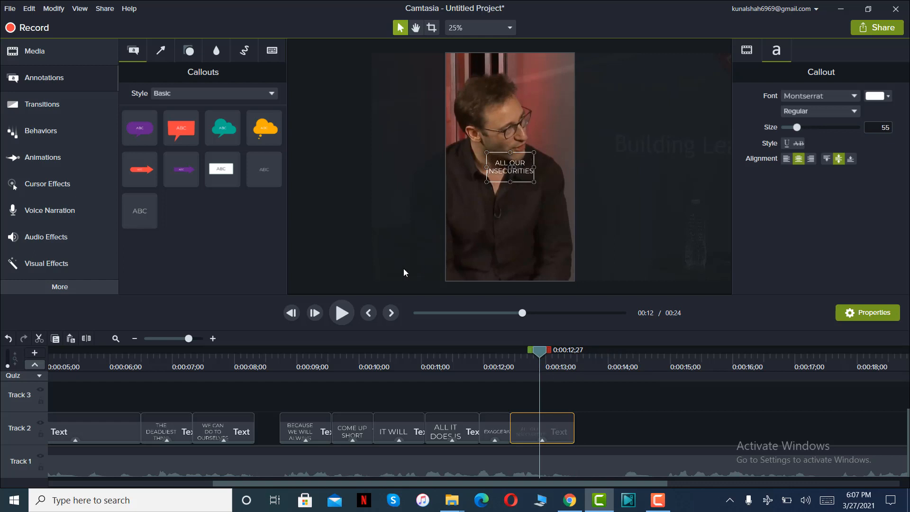
Play on to find the next spoken word, then add a sixteenth plain text callout from 0:00:14;07, trimmed to end at 0:00:14;26.
click(341, 314)
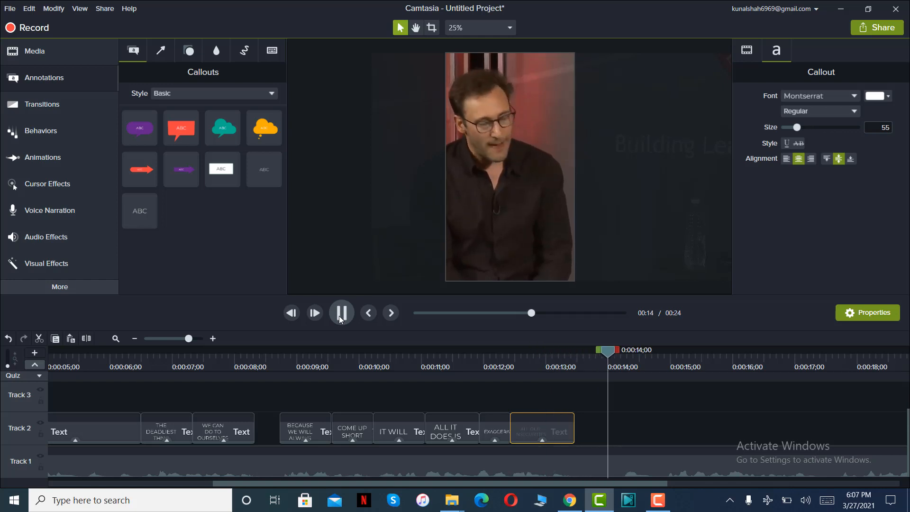
click(341, 314)
drag(614, 482, 807, 481)
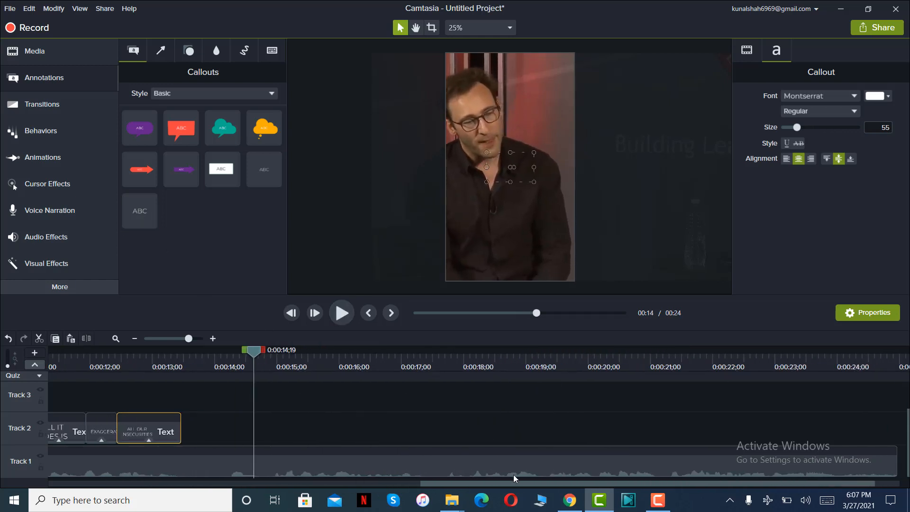
mouse_move(434, 485)
mouse_down()
mouse_move(119, 466)
mouse_move(198, 479)
mouse_move(425, 471)
mouse_move(360, 467)
mouse_move(445, 459)
mouse_move(104, 473)
mouse_move(425, 471)
mouse_up()
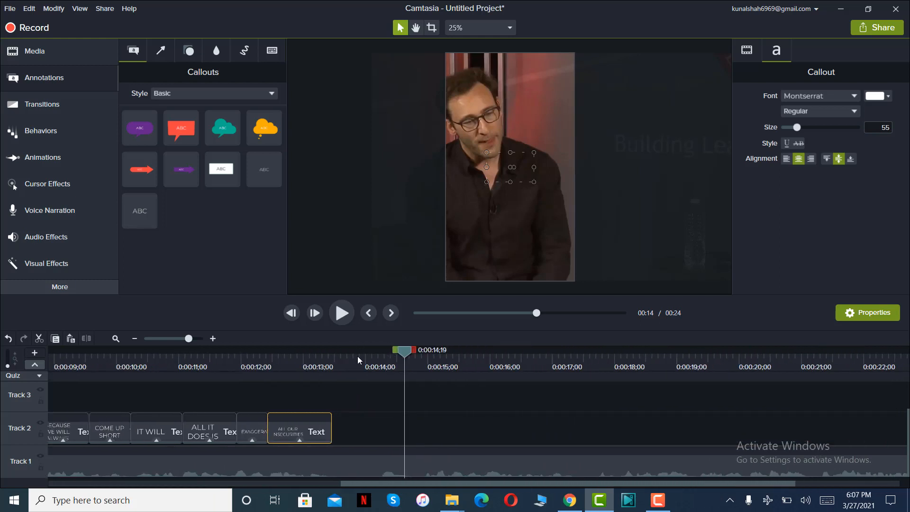
drag(357, 356, 380, 368)
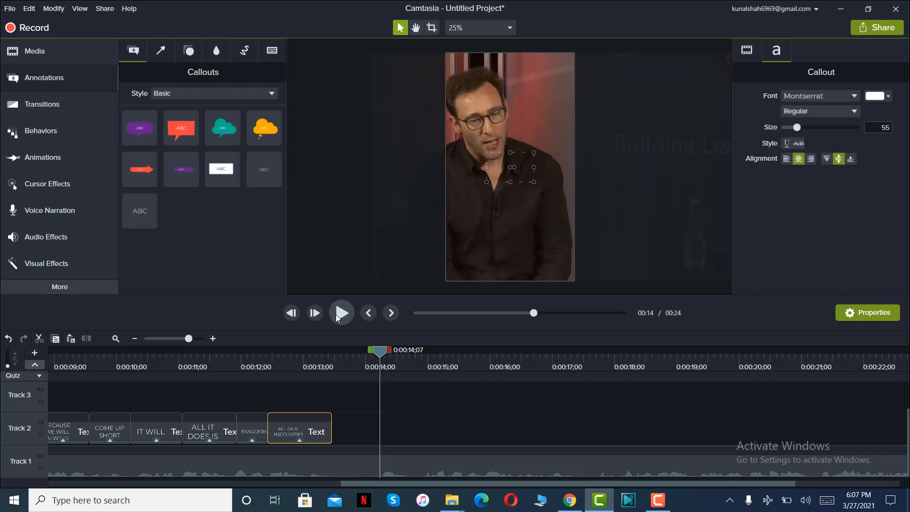
click(341, 313)
click(342, 313)
drag(148, 225, 380, 444)
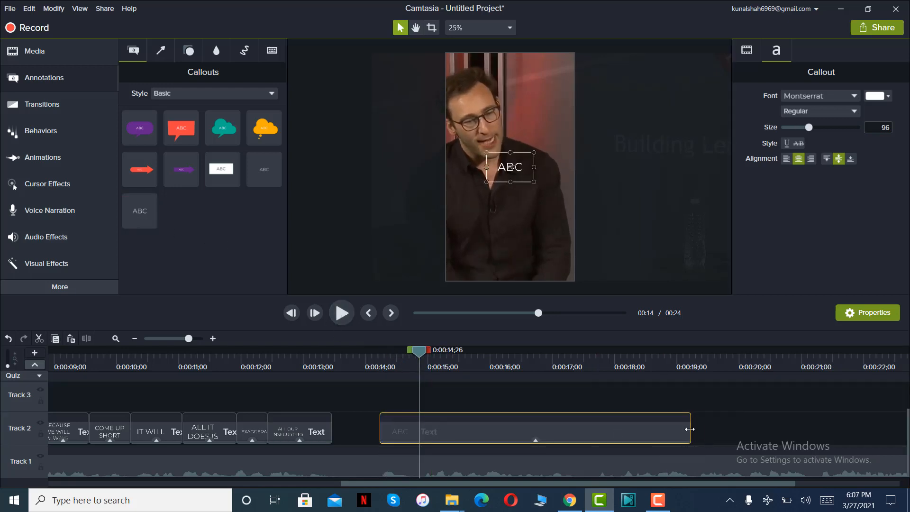
drag(690, 429, 422, 429)
Replace the sixteenth callout's placeholder text with "UM" and play the phrase that follows.
double_click(524, 177)
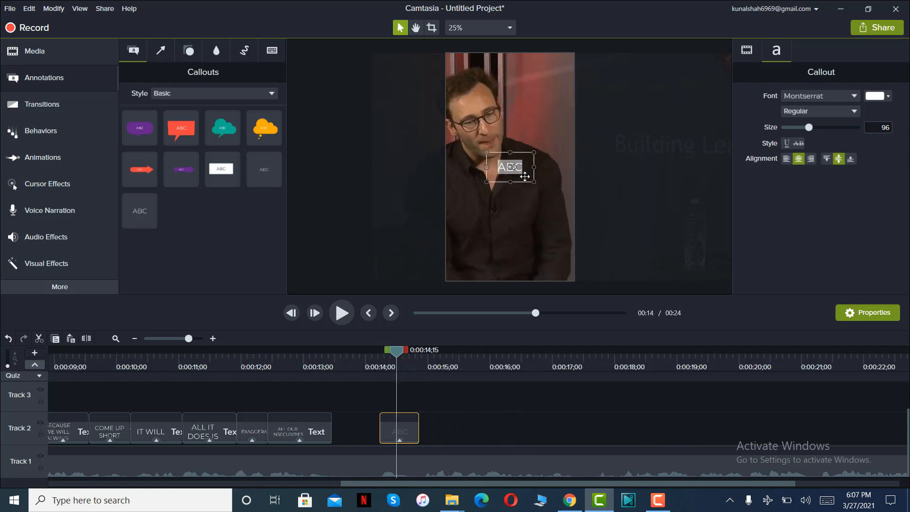
text(UM)
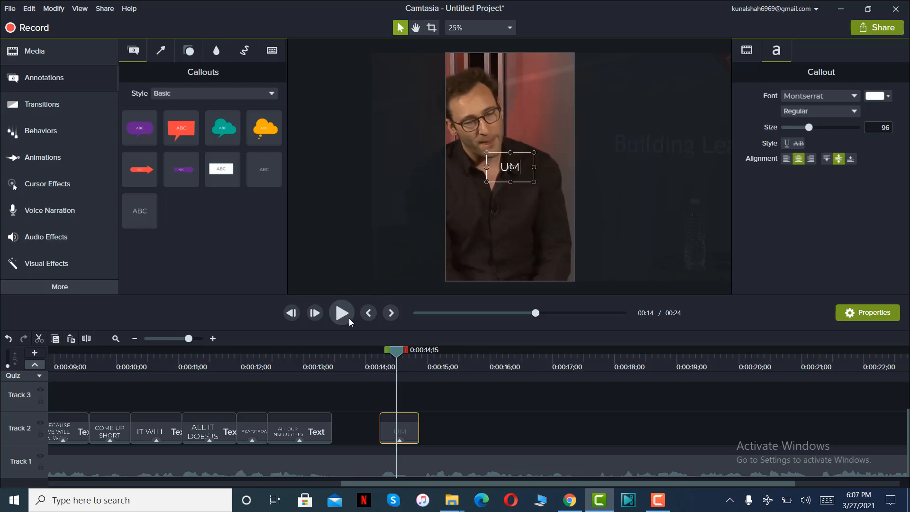
click(344, 317)
click(344, 317)
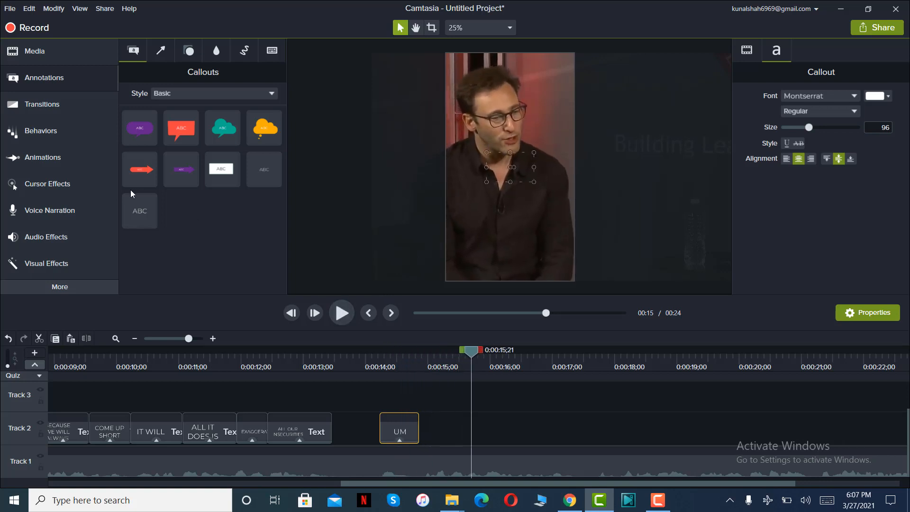
Add a seventeenth plain text callout directly after "UM", trimmed to end at 0:00:15;21, with the text "IT'S OKAY TO".
drag(133, 192, 424, 449)
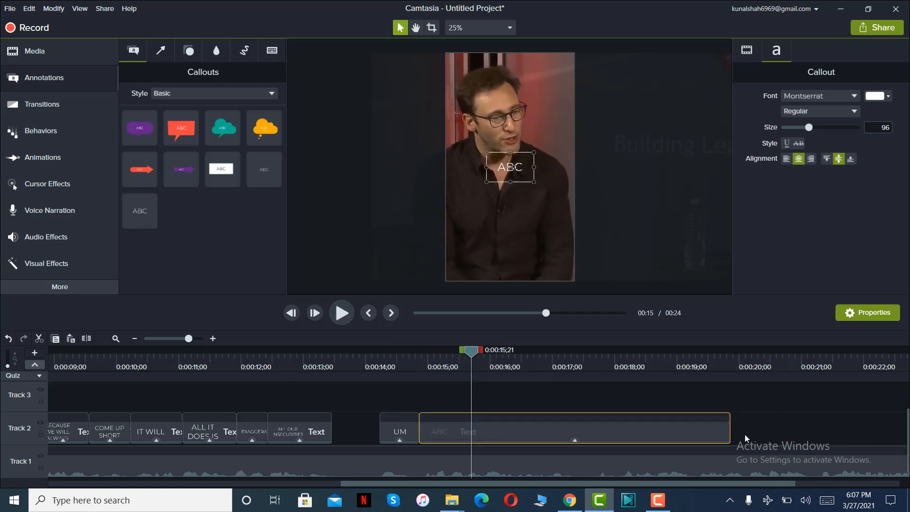
drag(730, 434, 470, 434)
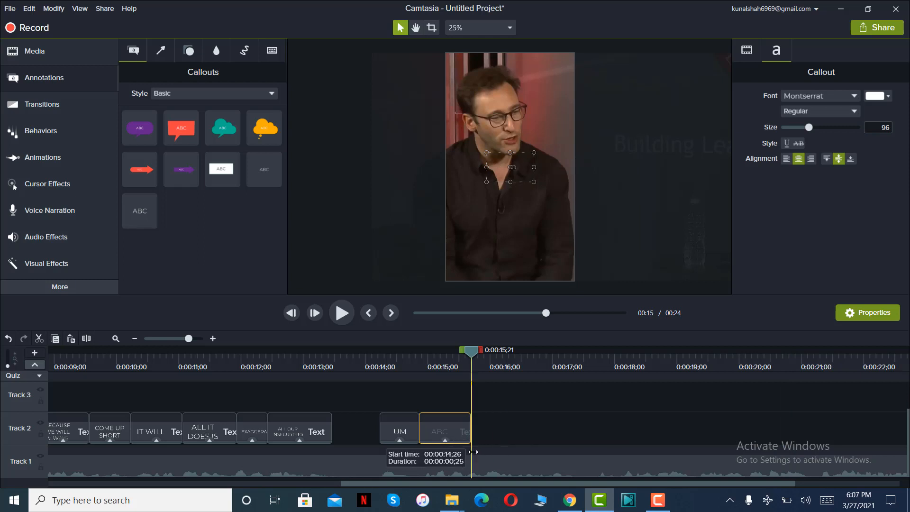
click(449, 359)
double_click(529, 164)
text(I)
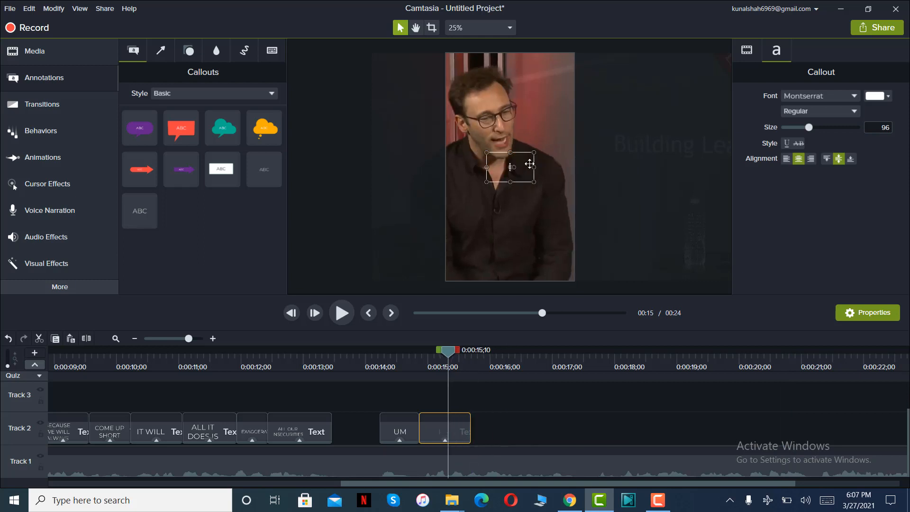
text(T'S OKAY TO)
Play the next phrase, add an eighteenth plain text callout directly after "IT'S OKAY TO", and trim it to end at 0:00:16;07.
click(339, 315)
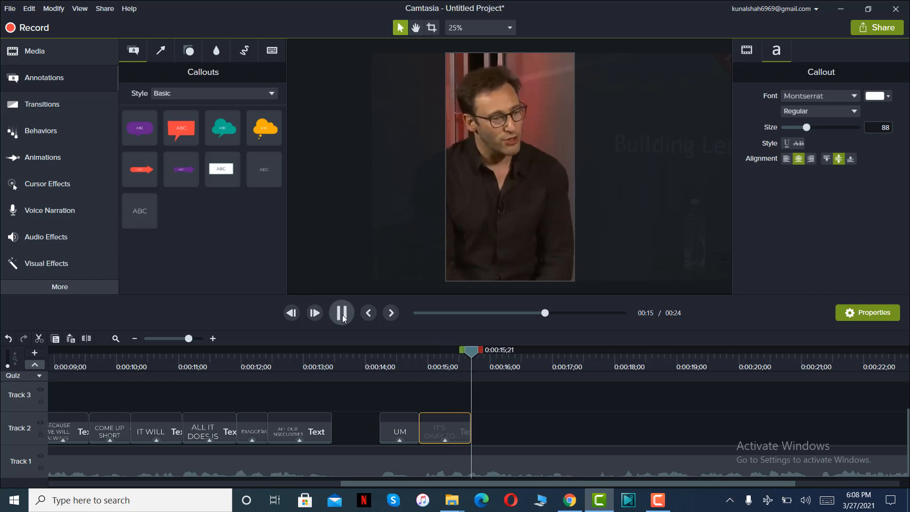
click(342, 314)
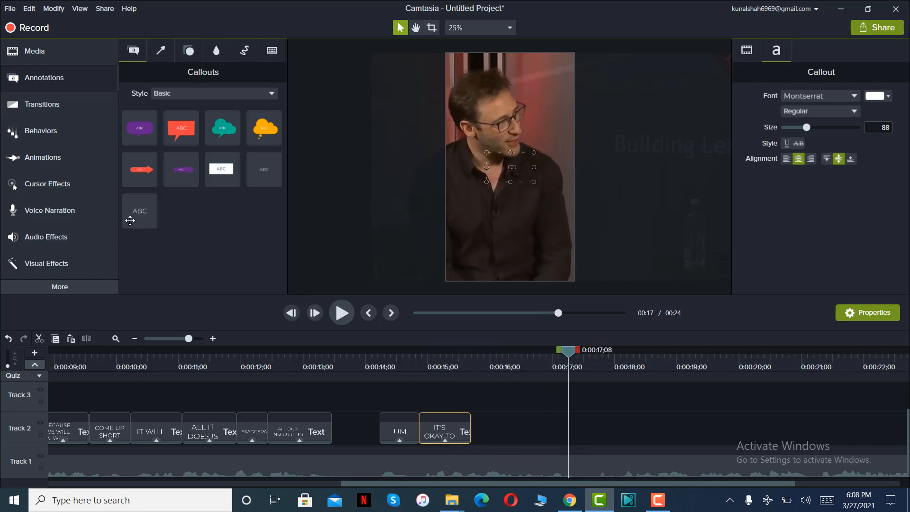
drag(138, 213, 467, 436)
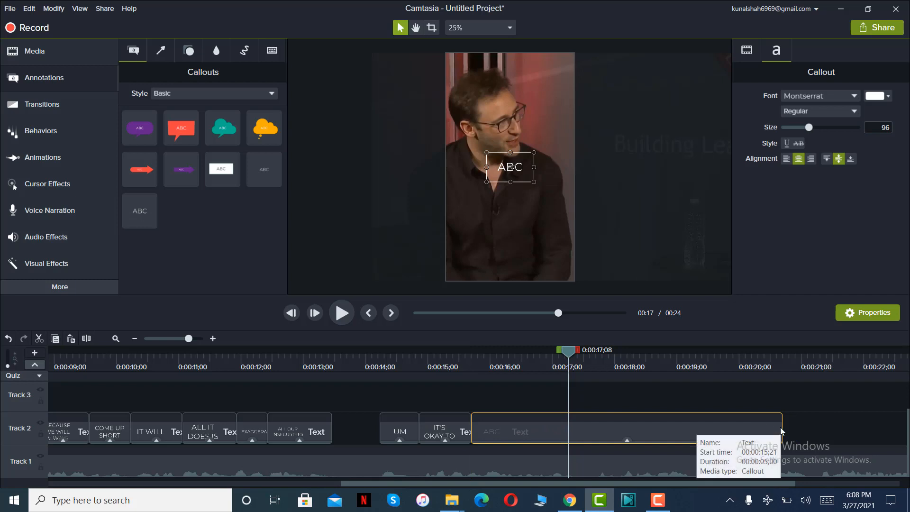
drag(781, 428, 567, 428)
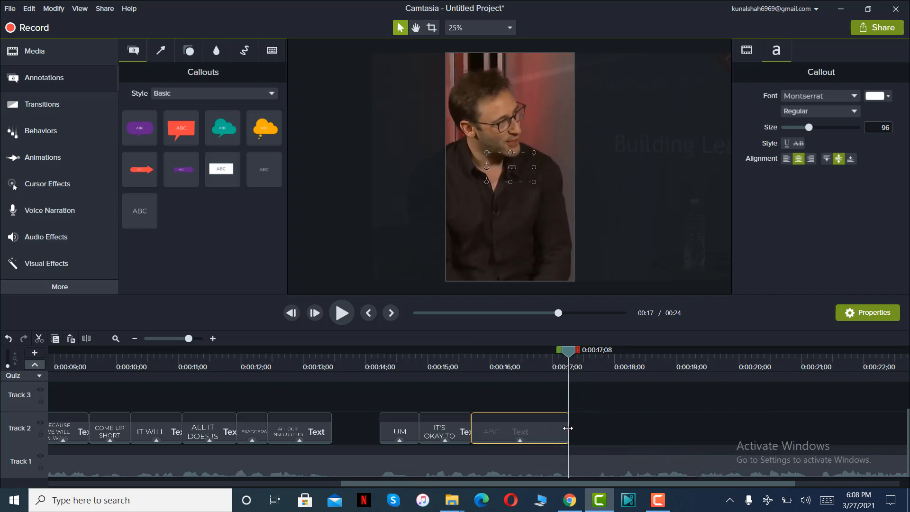
click(462, 352)
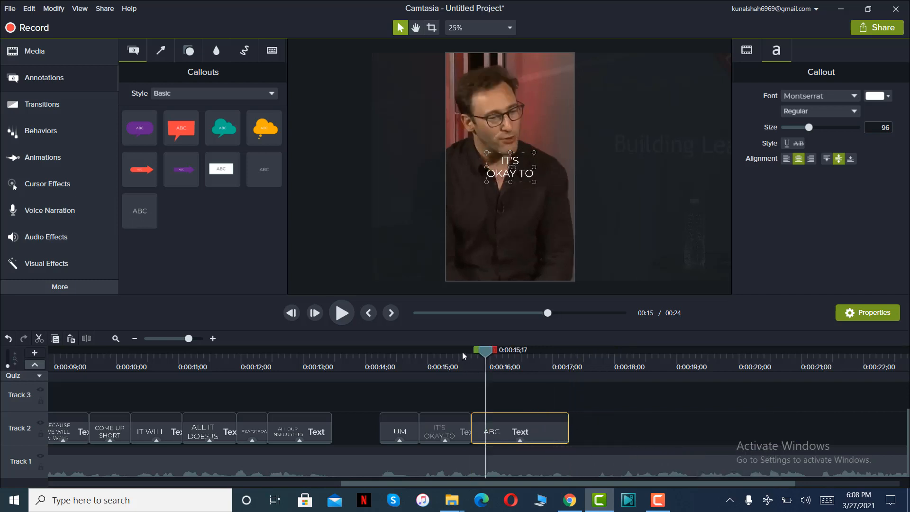
click(341, 314)
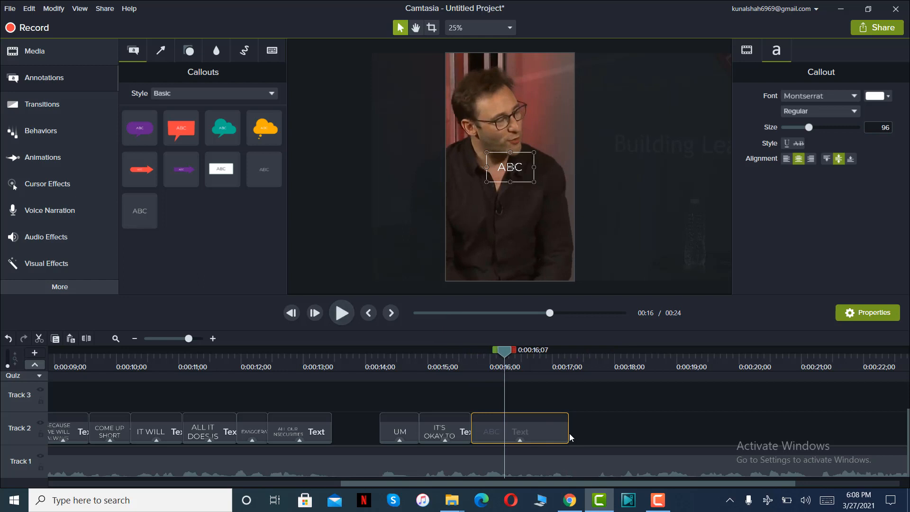
drag(570, 434, 503, 442)
Replace the eighteenth callout's placeholder text with "TO ENJOY".
click(492, 360)
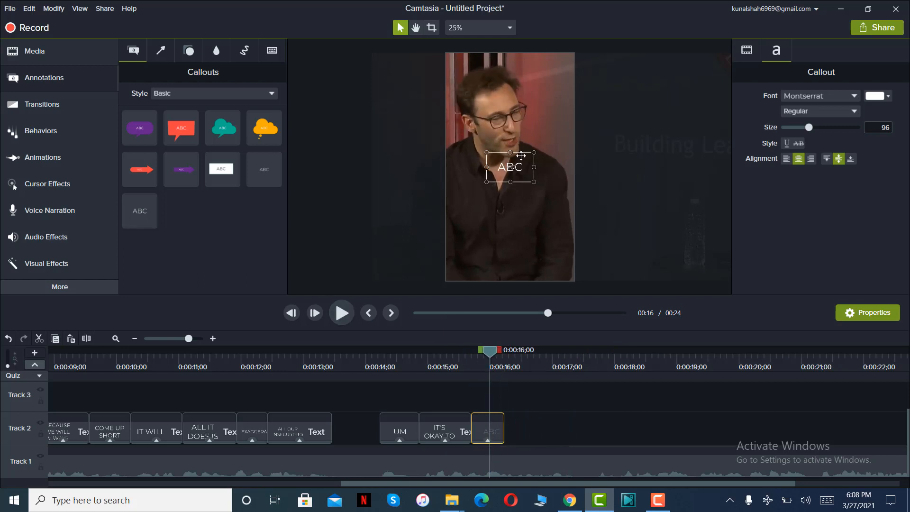
double_click(519, 169)
text(TO ENJOY)
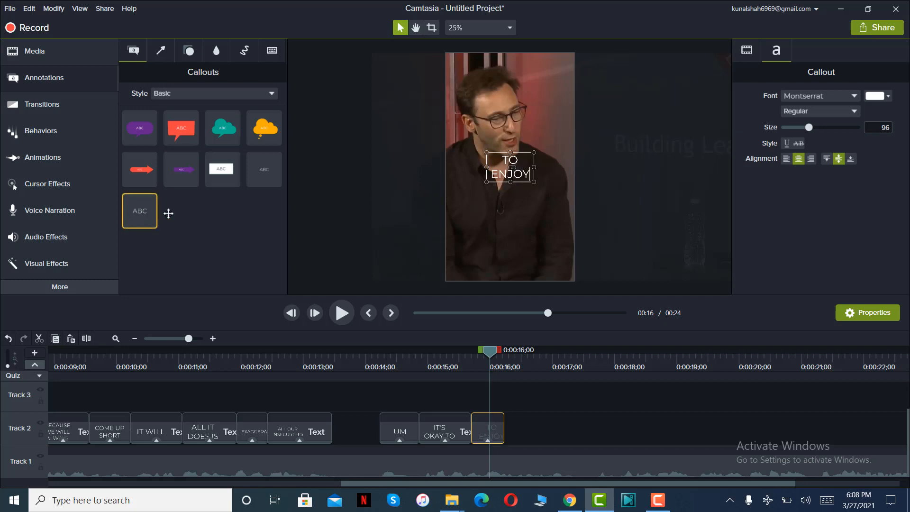
Add a nineteenth plain text callout directly after "TO ENJOY", play the phrase, and trim the callout to end at 0:00:17;14.
drag(168, 213, 495, 435)
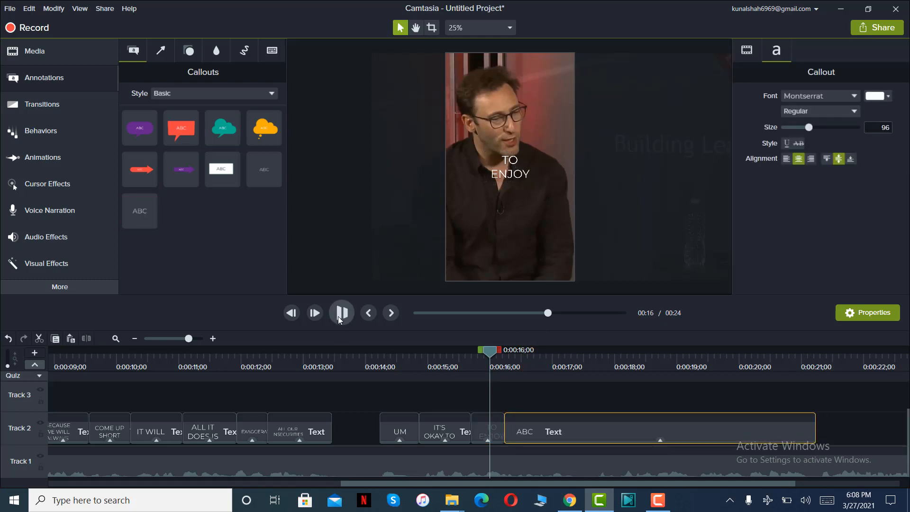
key(space)
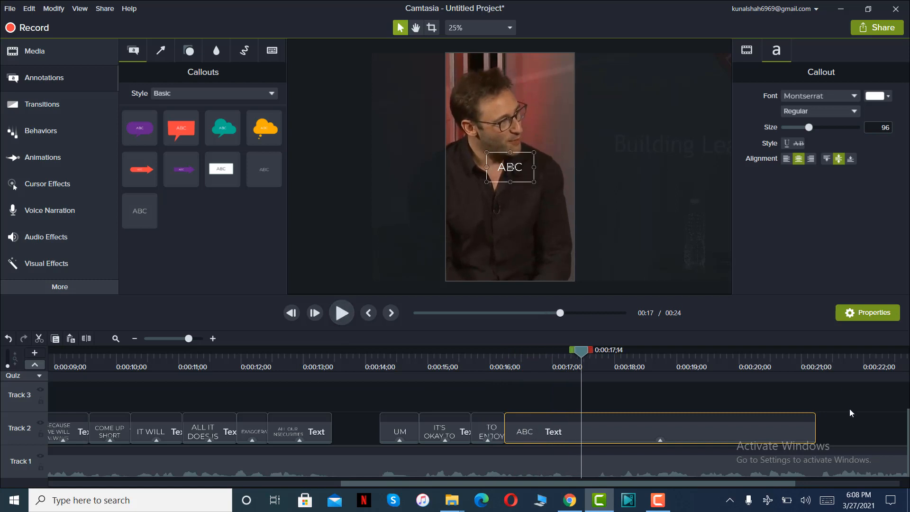
drag(816, 434, 583, 429)
Replace the nineteenth callout's placeholder text with "OTHER PEOPLES SUCCESS".
click(536, 350)
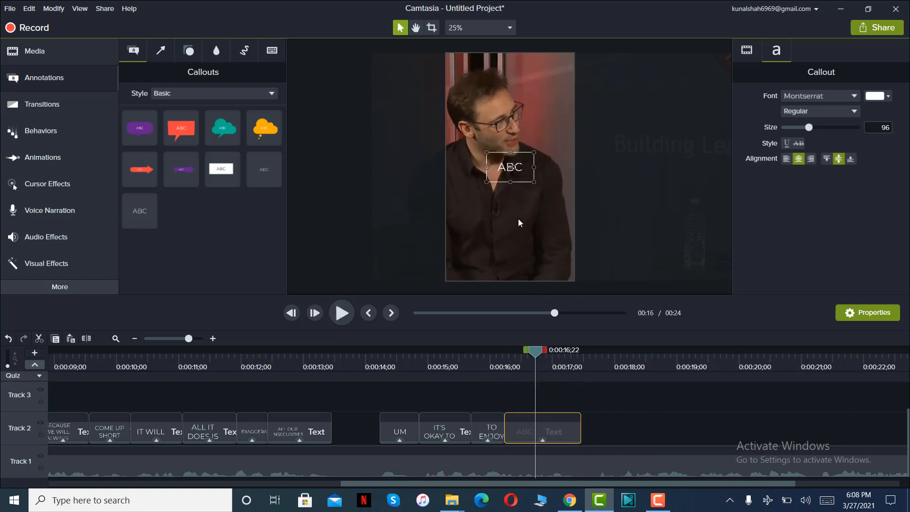
double_click(519, 167)
text(OTHER PEOPLES)
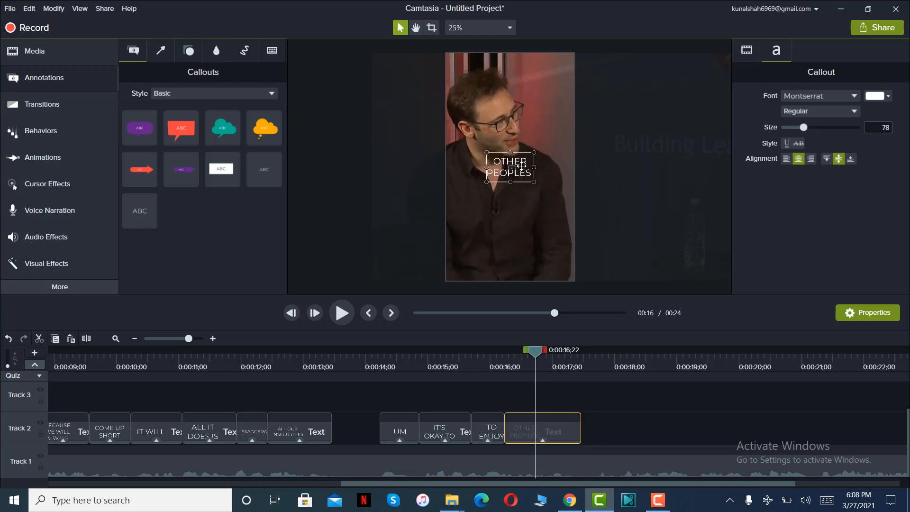
text(UCCESS)
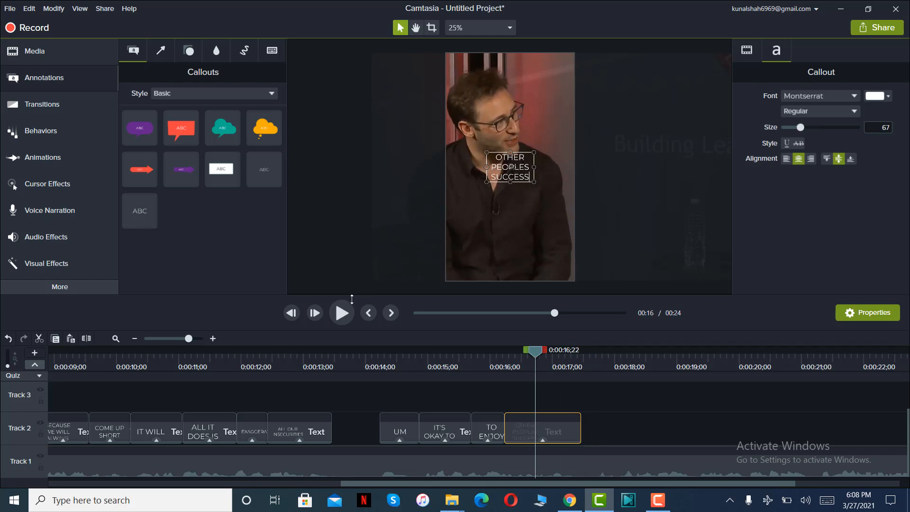
Play the following phrase, then add a twentieth plain text callout from about 0:00:17;20, trimmed to end at 0:00:19;05.
drag(584, 484, 682, 484)
click(341, 316)
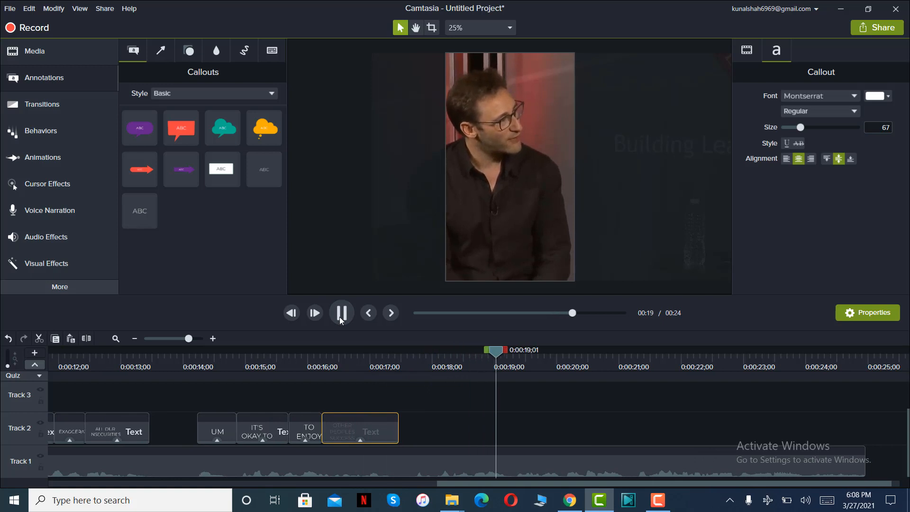
click(340, 316)
drag(134, 215, 411, 430)
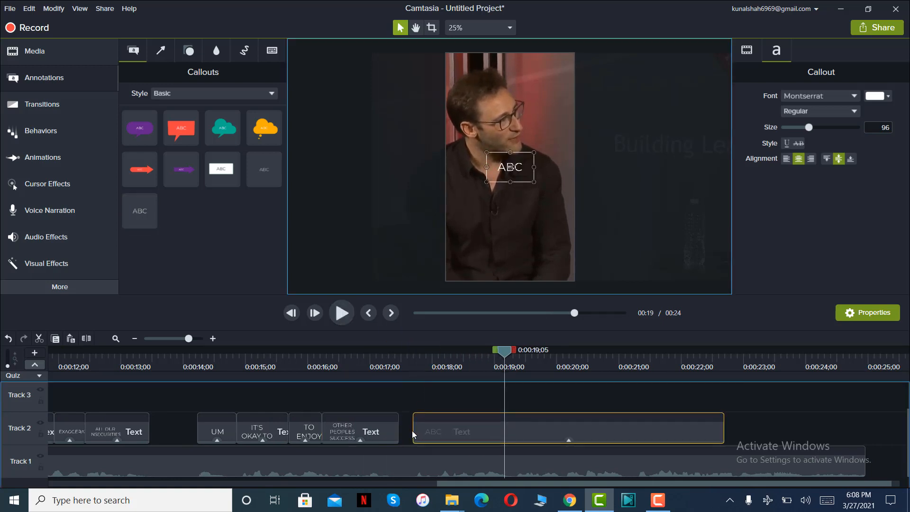
drag(721, 433, 505, 433)
Replace the twentieth callout's placeholder text with "BUT LET THEM LIVE".
click(457, 357)
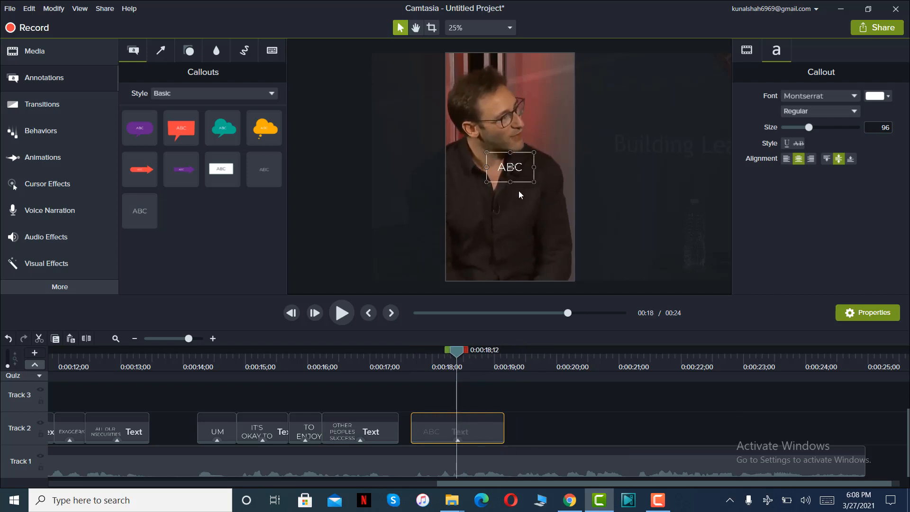
double_click(525, 164)
text(BUT LET THEM LIVE)
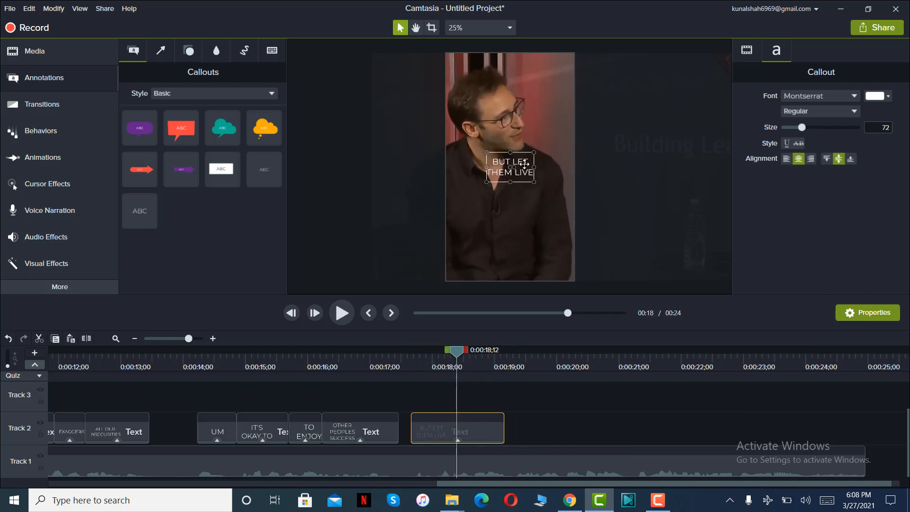
Replay the phrase from 0:00:17;19 and shorten the "BUT LET THEM LIVE" callout to end at 0:00:18;17.
click(410, 356)
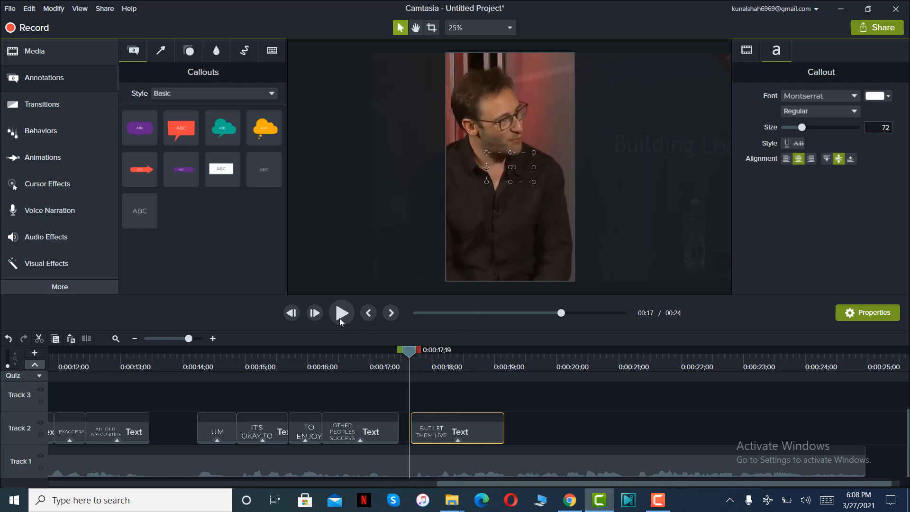
click(340, 317)
click(342, 317)
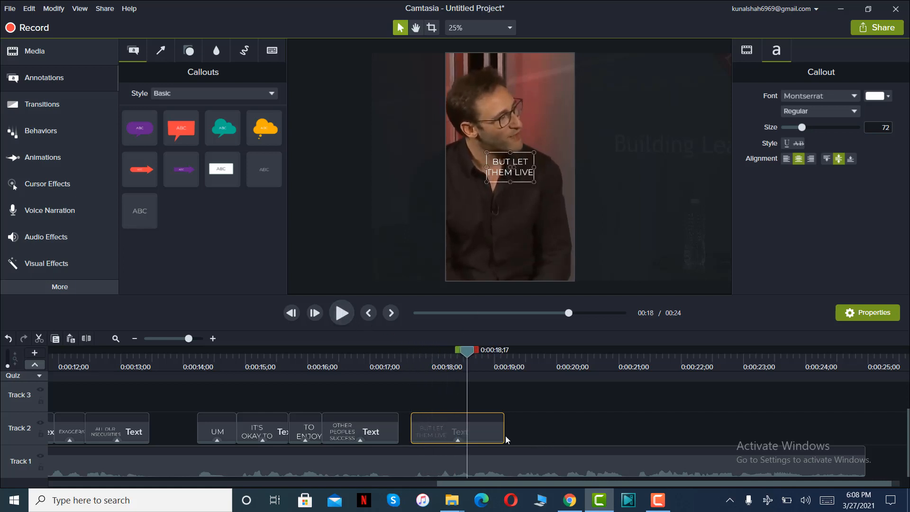
drag(503, 433, 471, 432)
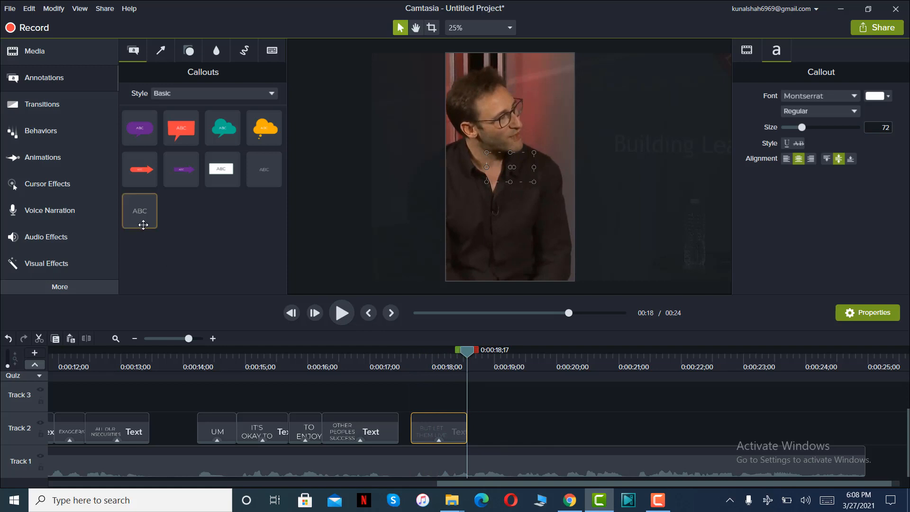
Add a twenty-first plain text callout directly after "BUT LET THEM LIVE", trim it to end shortly after 0:00:19;05, and play its phrase.
drag(141, 216, 452, 436)
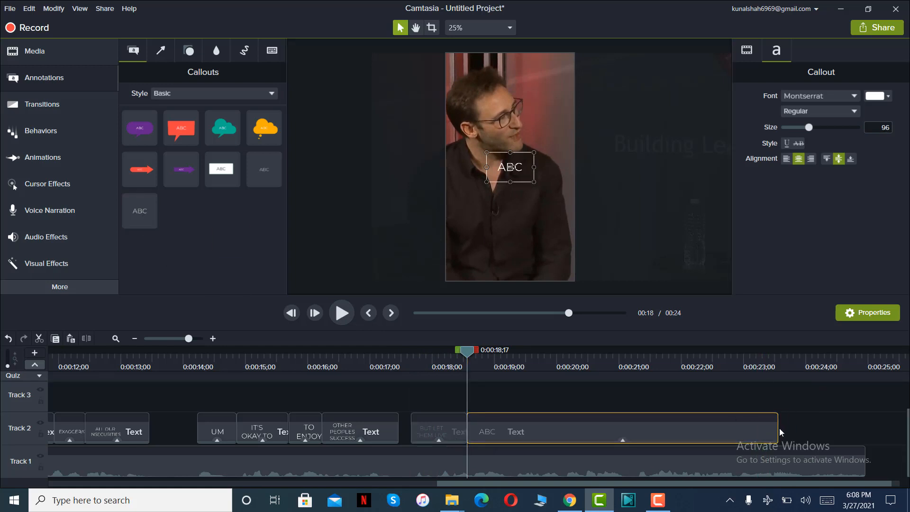
drag(778, 428, 510, 428)
click(343, 320)
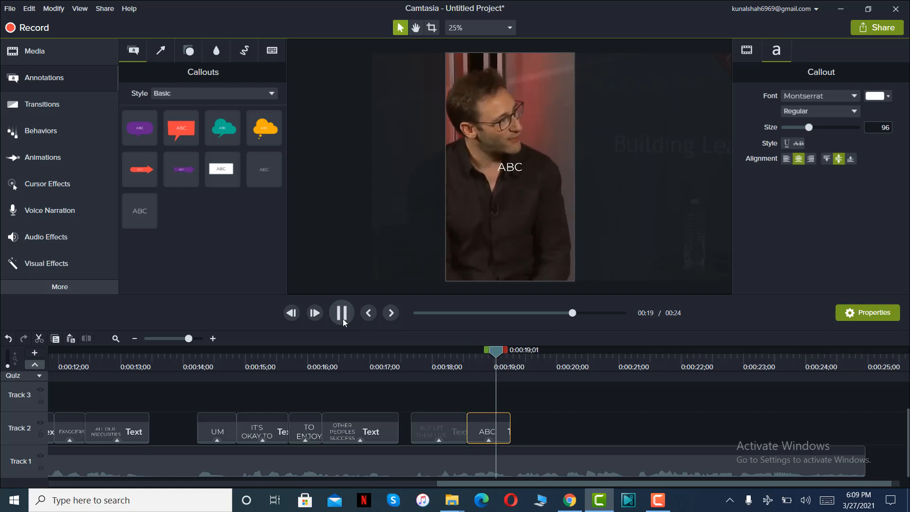
click(343, 318)
Replace the twenty-first callout's placeholder text with "THEIR LIVES".
click(532, 145)
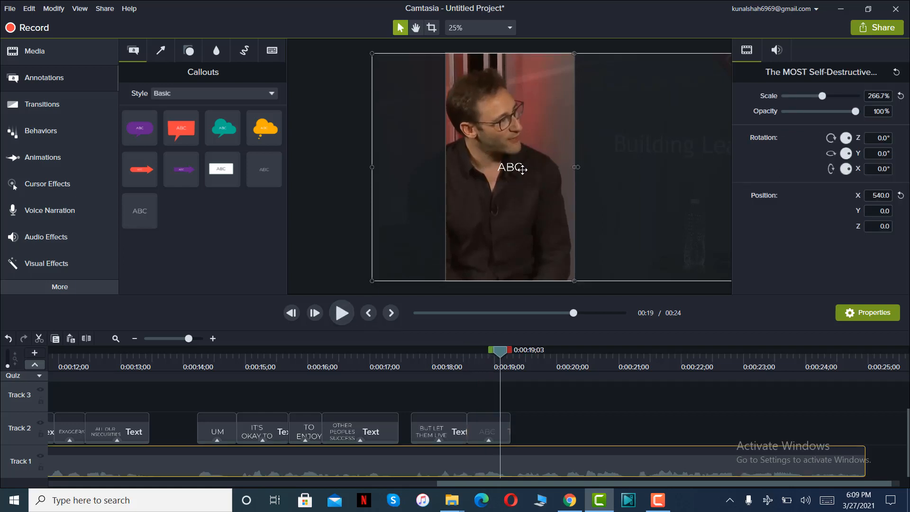
double_click(522, 168)
text(THEIR L)
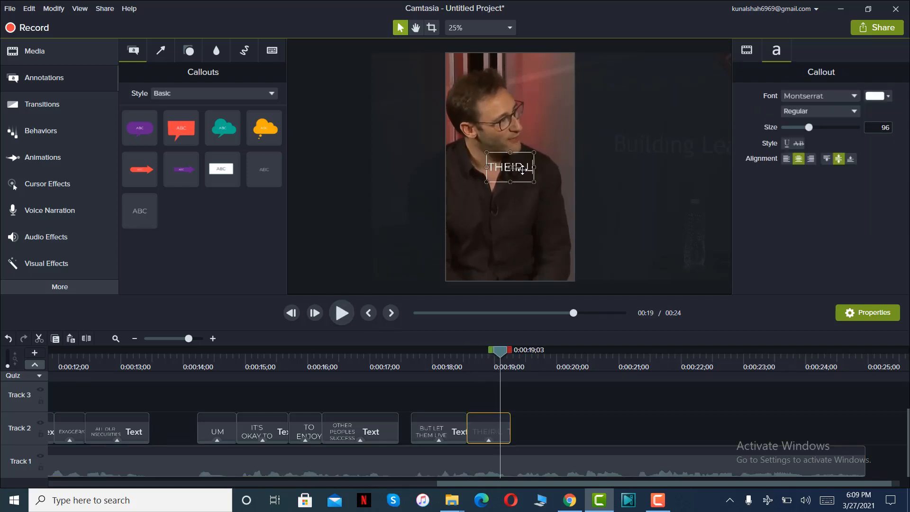
text(IVES)
Play the next phrase, then add a twenty-second plain text callout directly after "THEIR LIVES", trimmed to end just before 0:00:20;05.
click(341, 314)
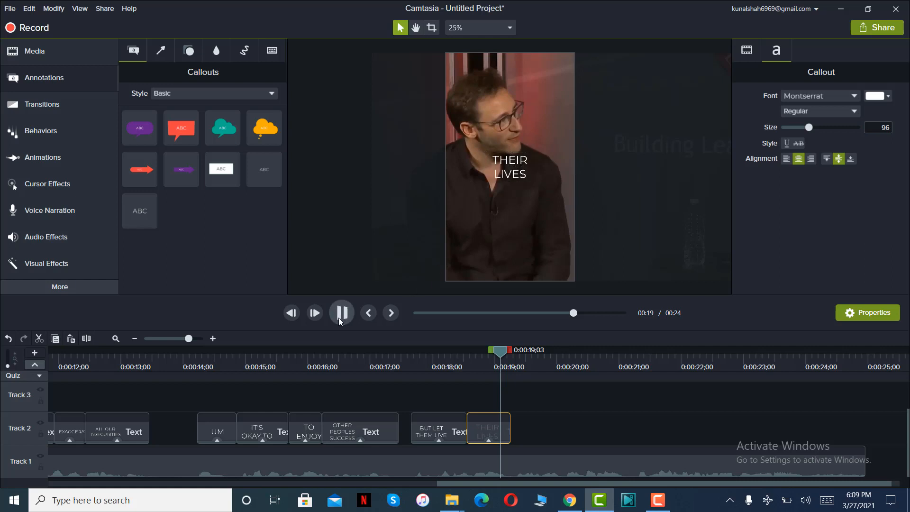
key(space)
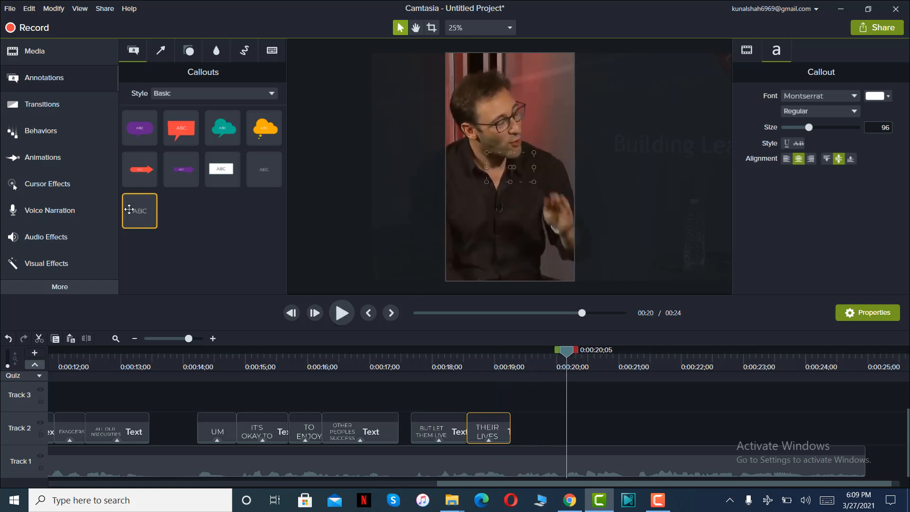
drag(139, 211, 513, 427)
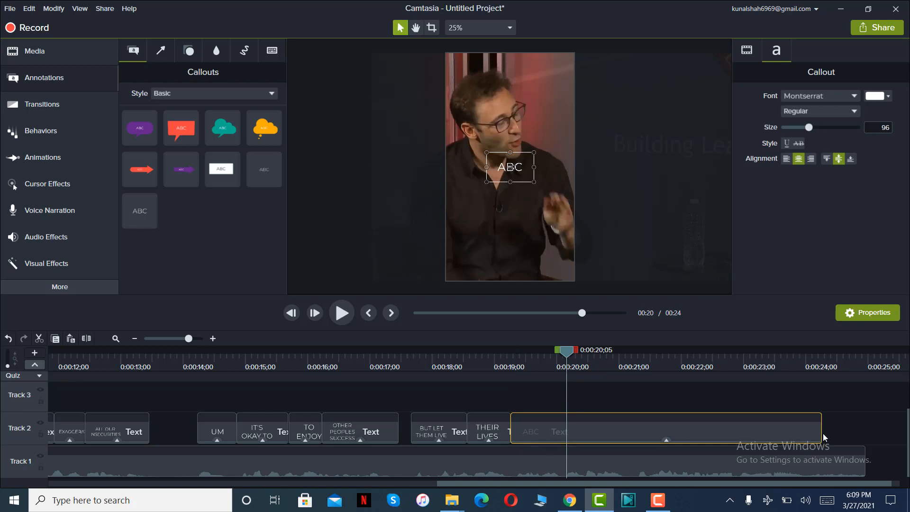
drag(571, 354, 568, 355)
drag(821, 429, 563, 430)
Replace the twenty-second callout's placeholder text with "AND YOU LIVE YOUR LIFE".
click(529, 353)
click(514, 201)
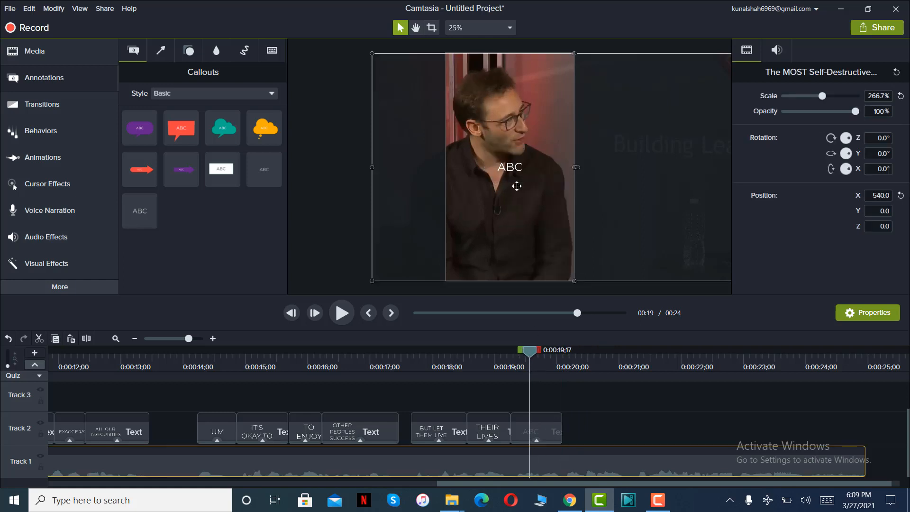
double_click(519, 170)
text(AND Y)
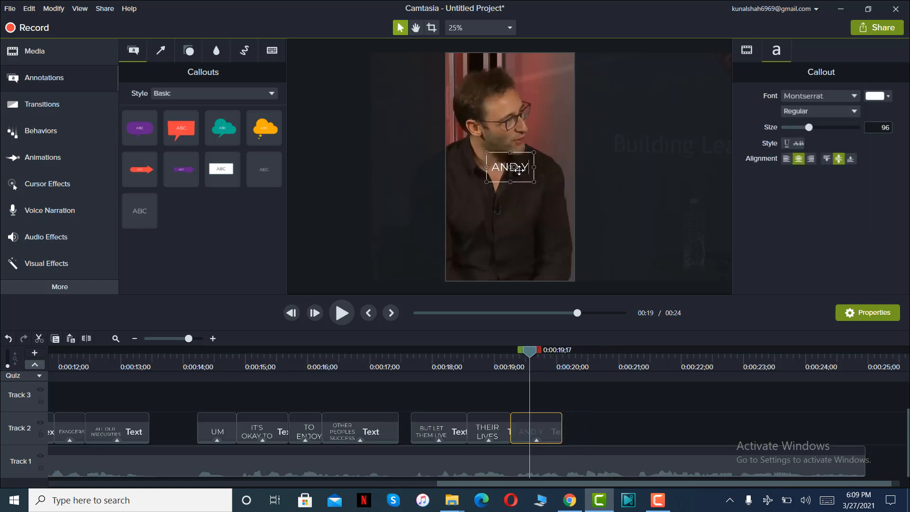
text(OU LIVE YOUR LIFE)
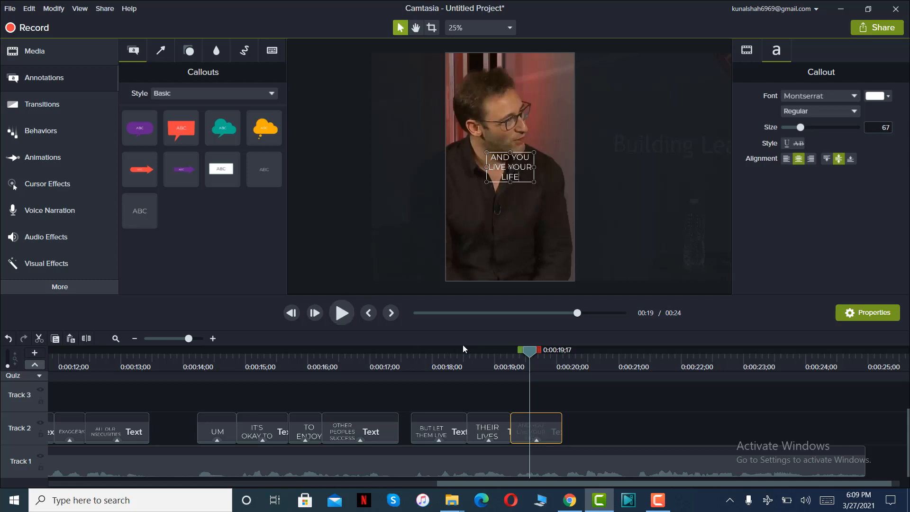
Play the next phrase, then add a twenty-third plain text callout directly after "AND YOU LIVE YOUR LIFE", trimmed to end at 0:00:21;03.
click(341, 312)
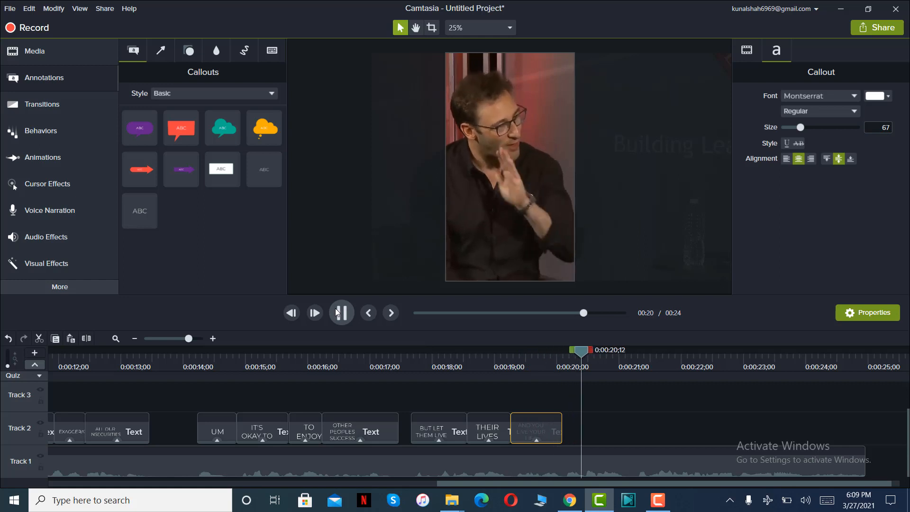
click(335, 308)
drag(139, 210, 559, 446)
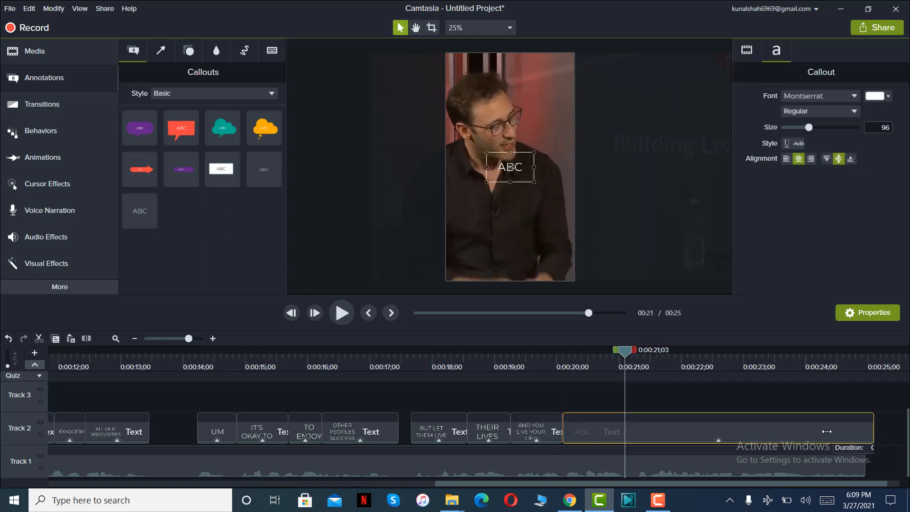
drag(874, 428, 624, 429)
Replace the twenty-third callout's placeholder text with "OH AND BY THE WAY".
click(590, 354)
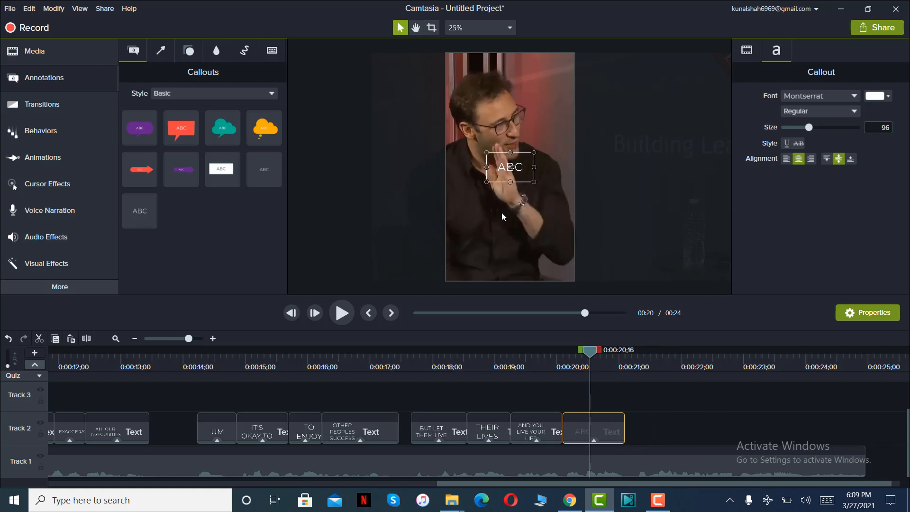
double_click(503, 171)
text(OH AND BY THE WAY)
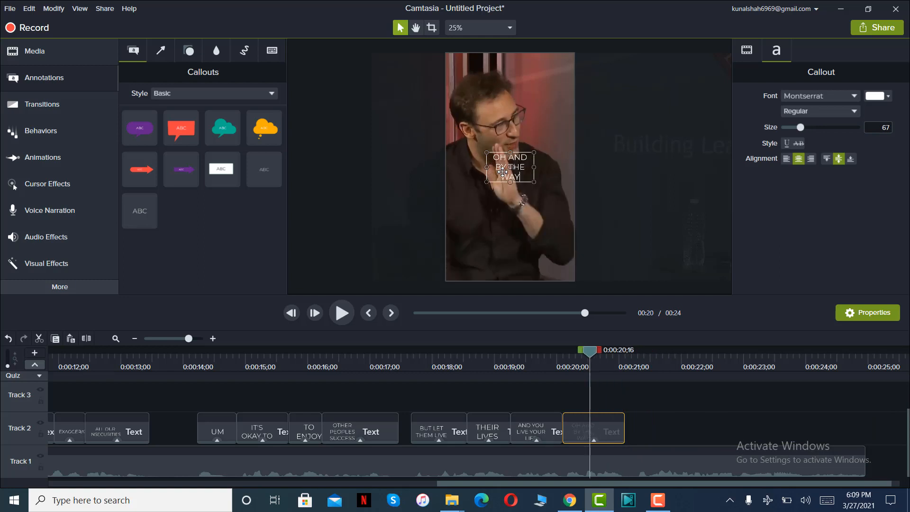
Play the next phrase, then add a twenty-fourth plain text callout shortly after "OH AND BY THE WAY", trimmed to end at about 0:00:22;03.
click(350, 312)
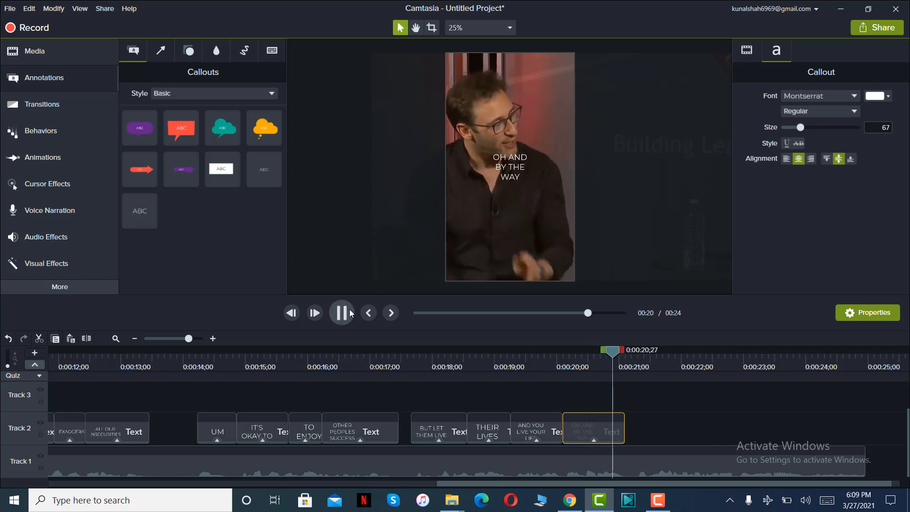
click(349, 313)
drag(139, 211, 636, 429)
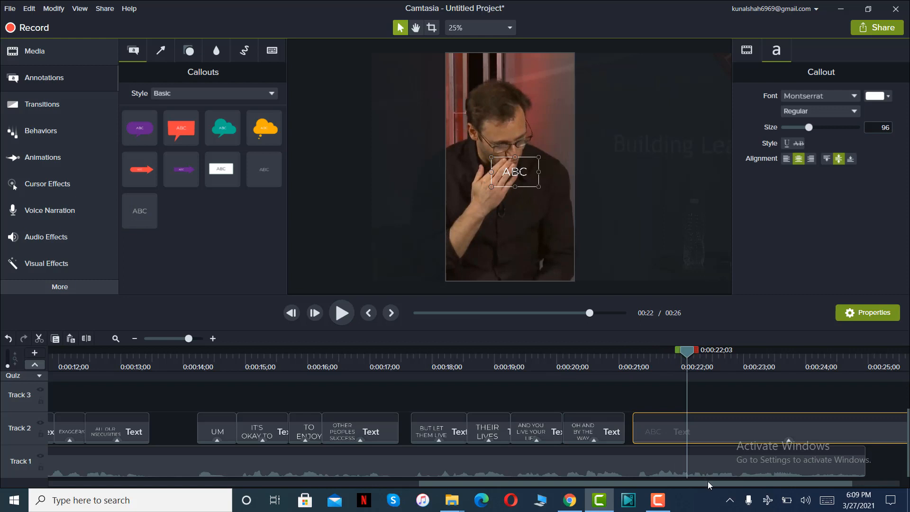
drag(707, 481, 792, 480)
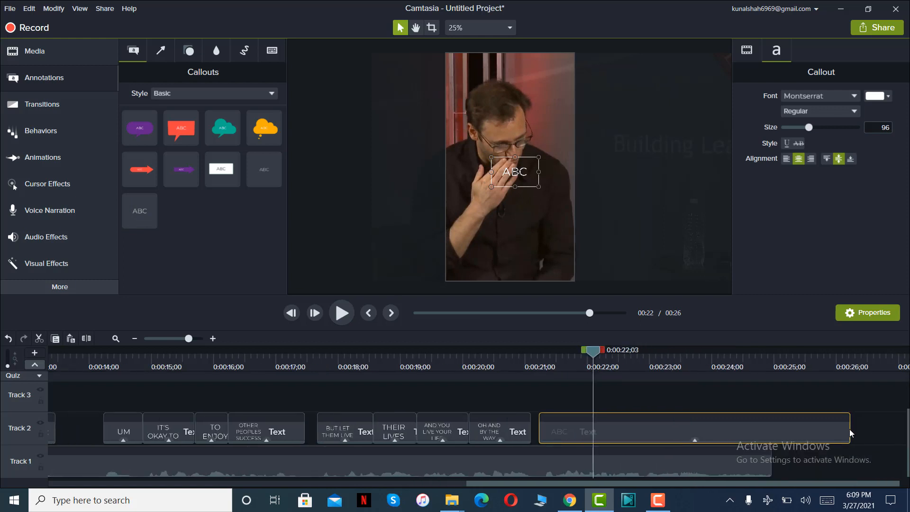
drag(848, 432, 596, 432)
Replace the twenty-fourth callout's placeholder text with "THEY ARE CURATING".
click(569, 358)
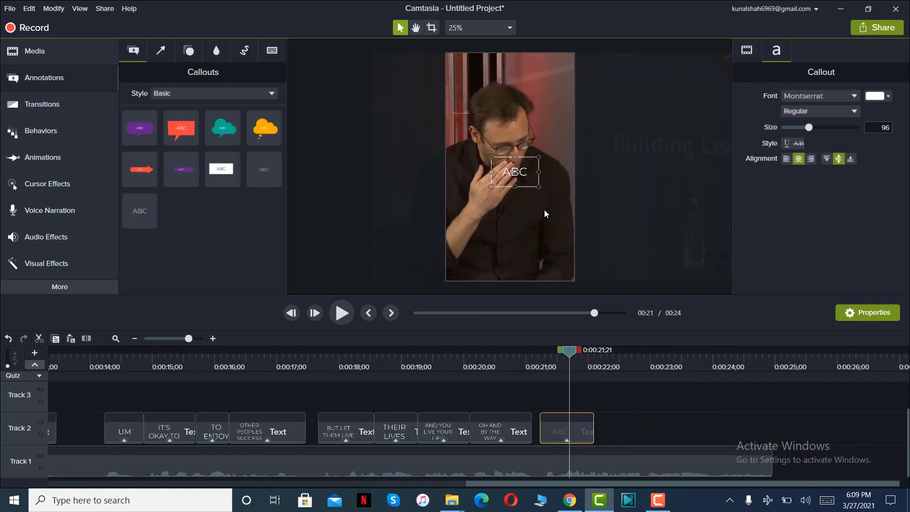
double_click(527, 165)
text(THEY ARE CURATING)
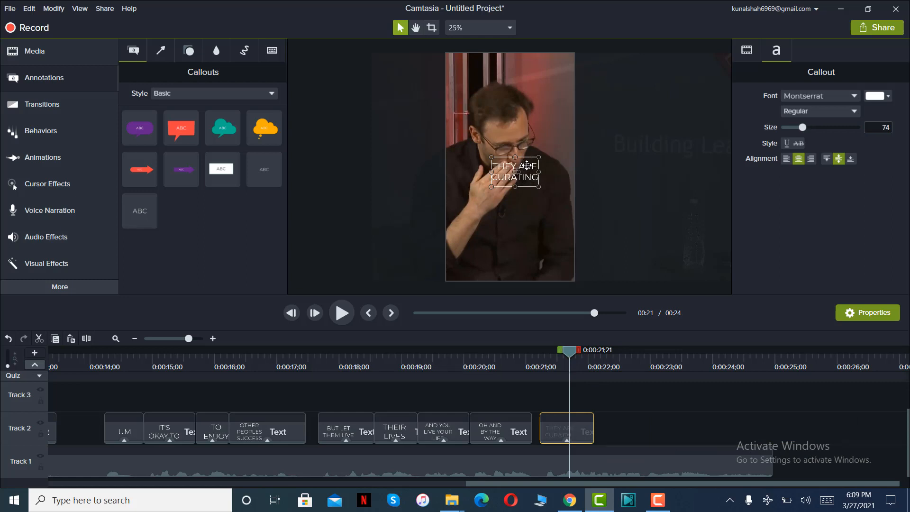
Play the next phrase, then add a twenty-fifth plain text callout directly after "THEY ARE CURATING", trimmed to end at 0:00:22;27.
click(340, 315)
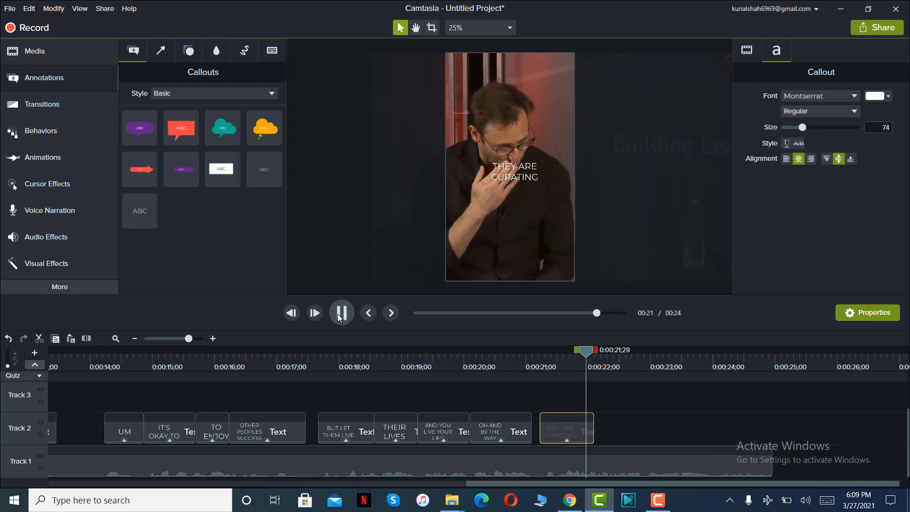
click(341, 315)
drag(140, 210, 572, 438)
drag(828, 484, 590, 432)
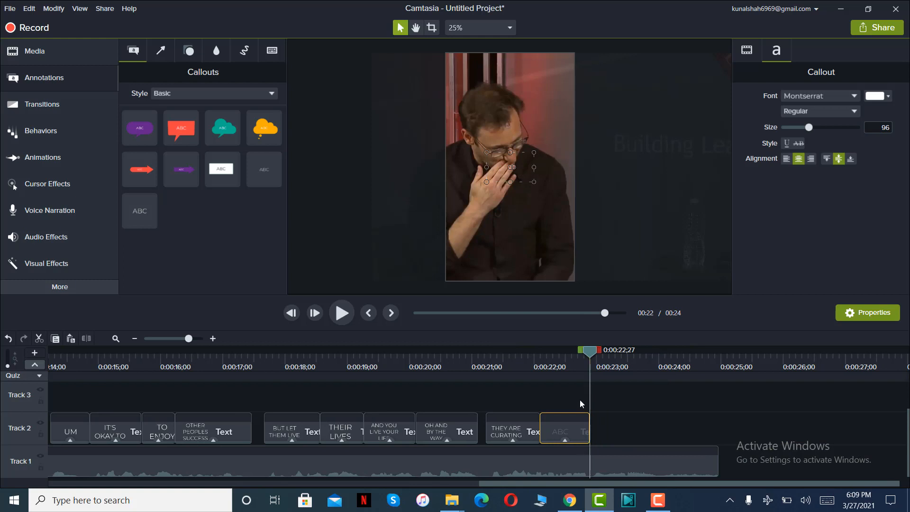
Replace the twenty-fifth callout's placeholder text with "THEIR SOCIAL MEDIA".
click(562, 356)
double_click(521, 176)
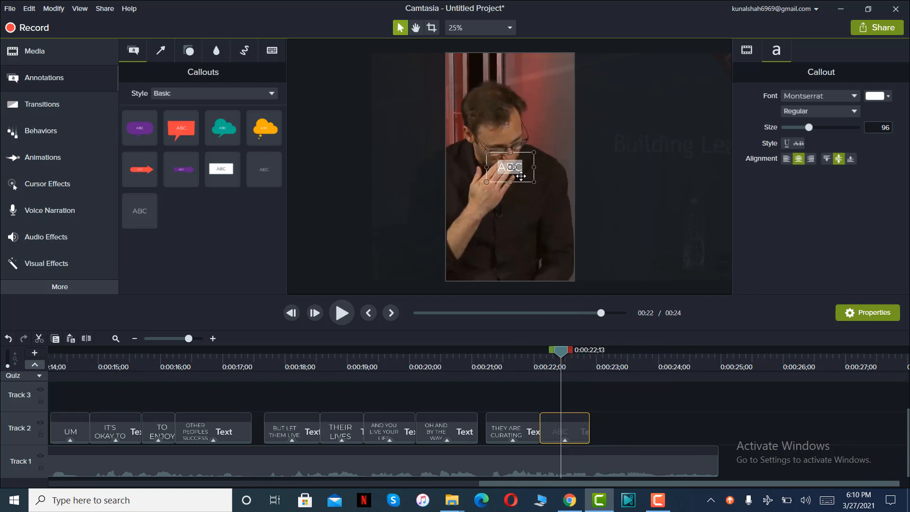
text(THEIR SOCIAL MEDIA)
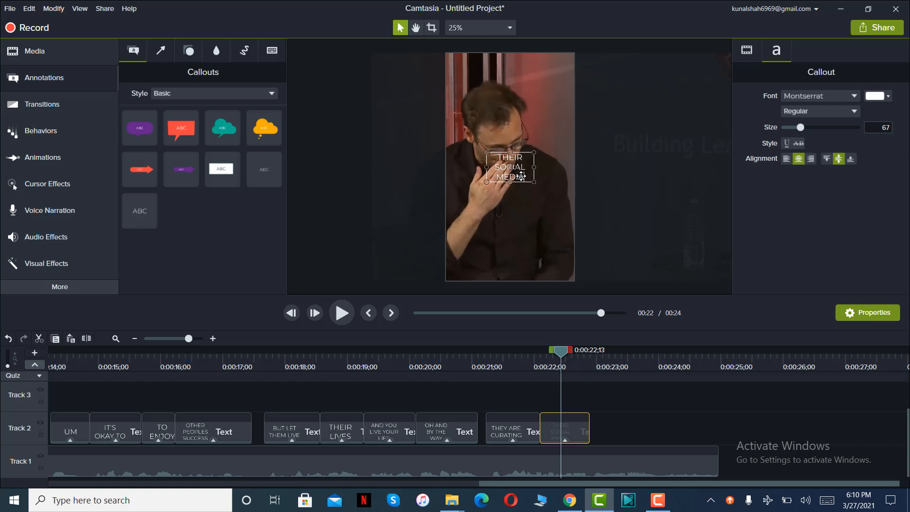
Shorten "THEIR SOCIAL MEDIA" to end at about 0:00:22;20 and add a twenty-sixth plain text callout directly after it, trimmed to end near 0:00:23;15.
click(339, 309)
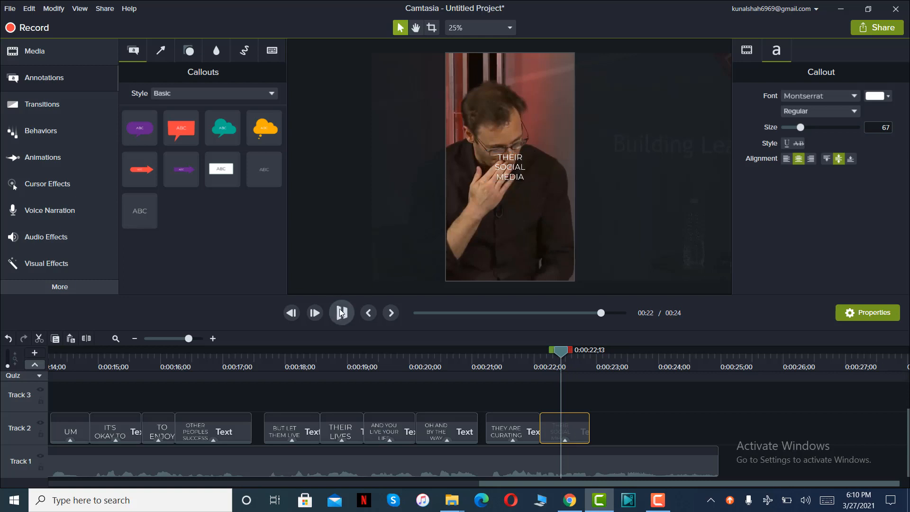
drag(589, 434, 576, 432)
drag(140, 210, 575, 431)
click(342, 314)
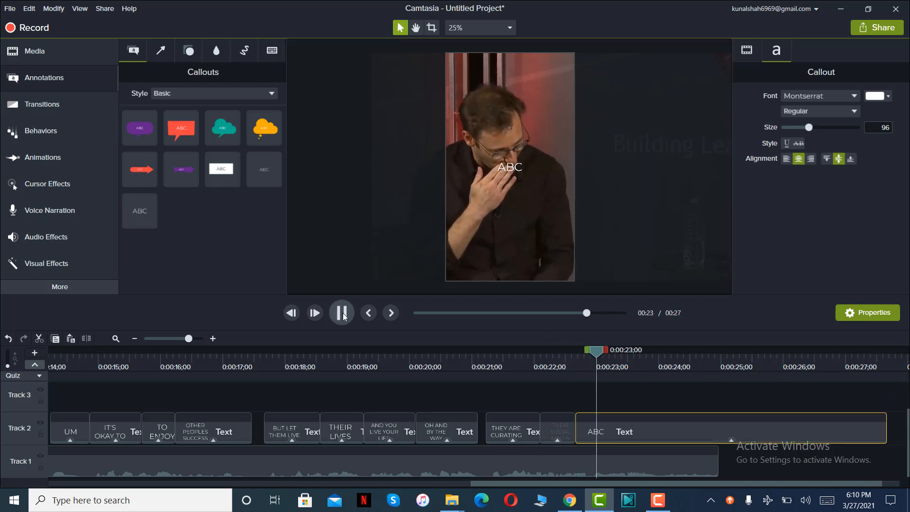
click(342, 313)
drag(886, 433, 627, 433)
Replace the twenty-sixth callout's placeholder text with "THAT'S NOT REALLY".
click(606, 353)
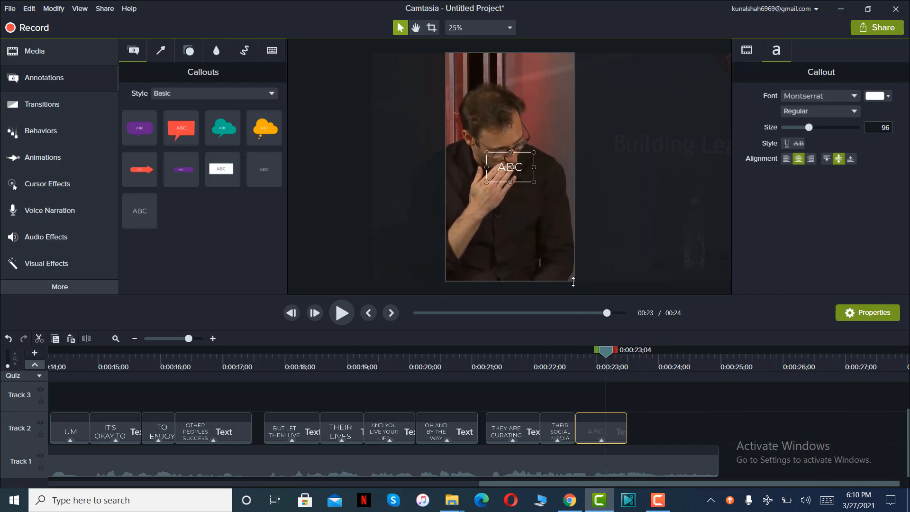
double_click(511, 166)
text(THAT)
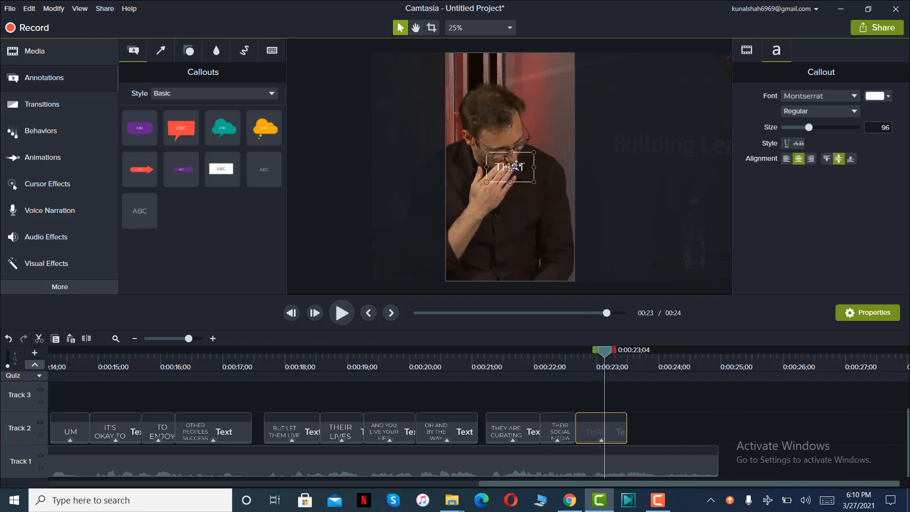
text('S NOT REALLY)
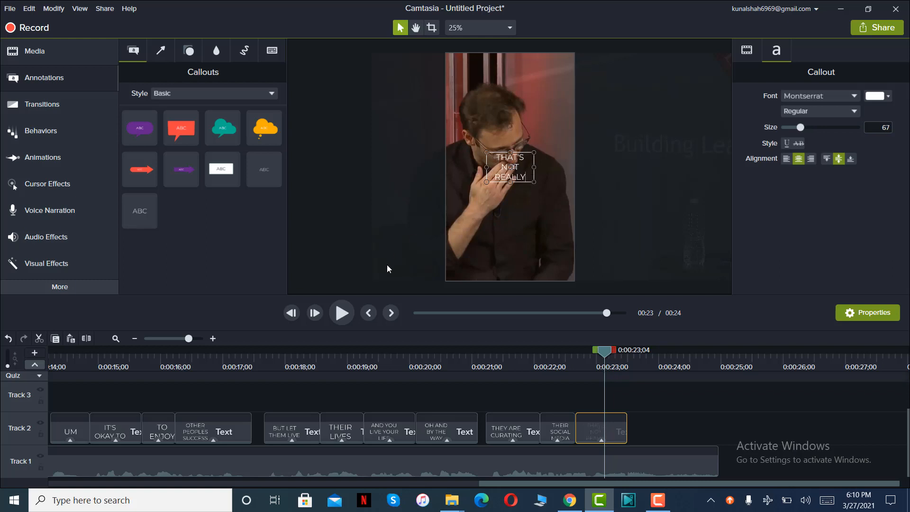
Play the last phrase, then add a twenty-seventh plain text callout directly after "THAT'S NOT REALLY", trimmed to end with the video clip.
click(342, 314)
click(342, 314)
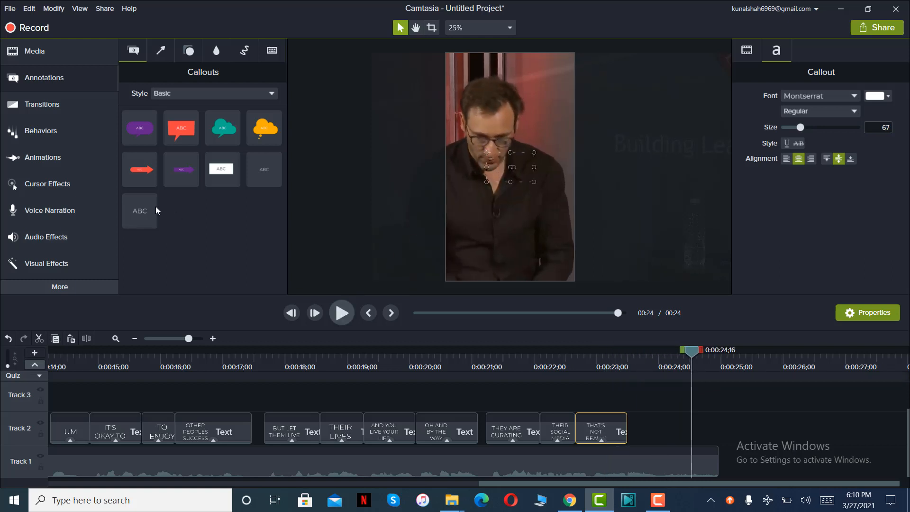
drag(129, 207, 612, 431)
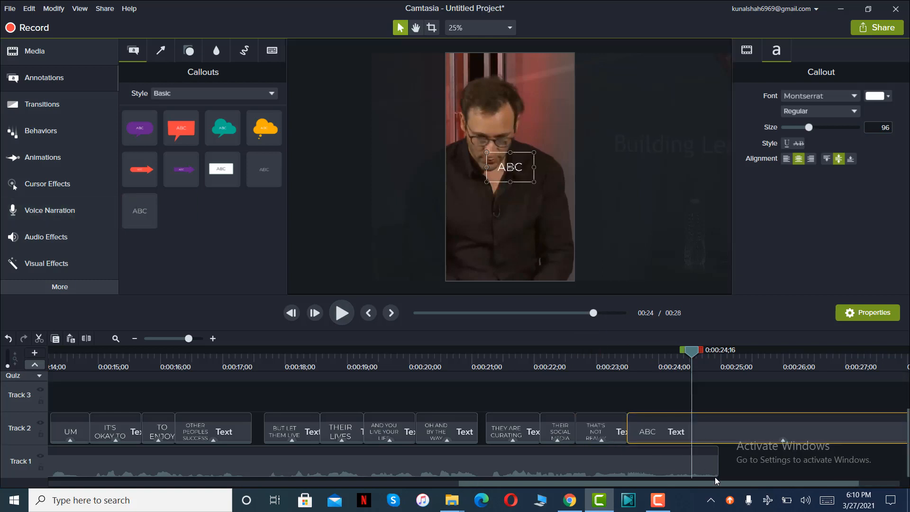
drag(801, 483, 849, 482)
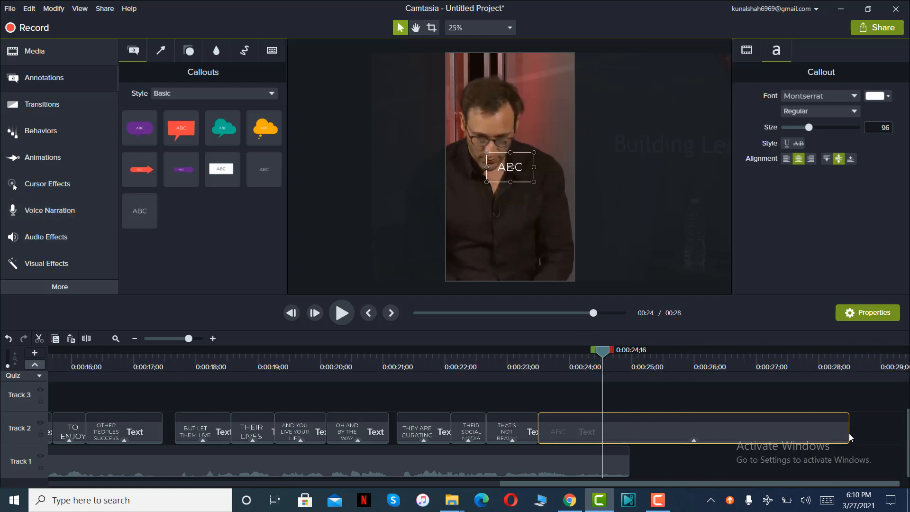
drag(849, 433, 629, 434)
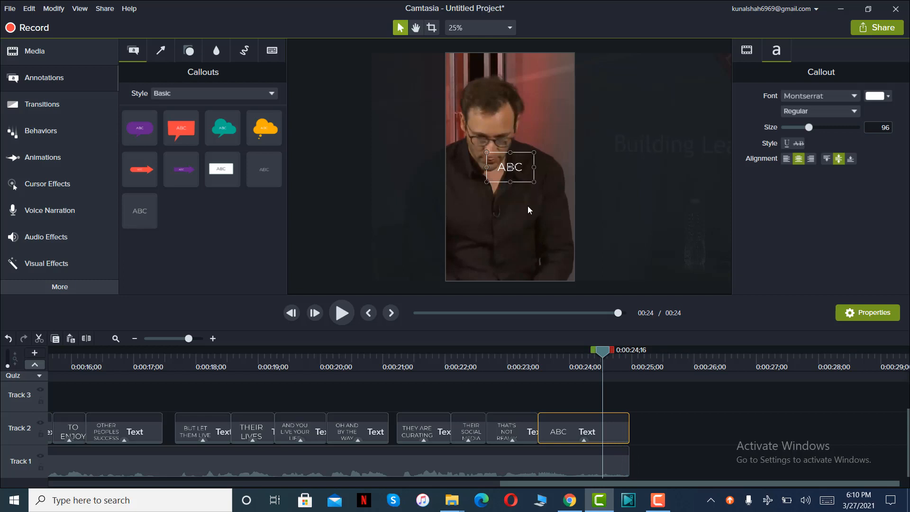
Replace the twenty-seventh callout's placeholder text with "THEIR LIVES".
double_click(520, 177)
text(THEIR LIVES)
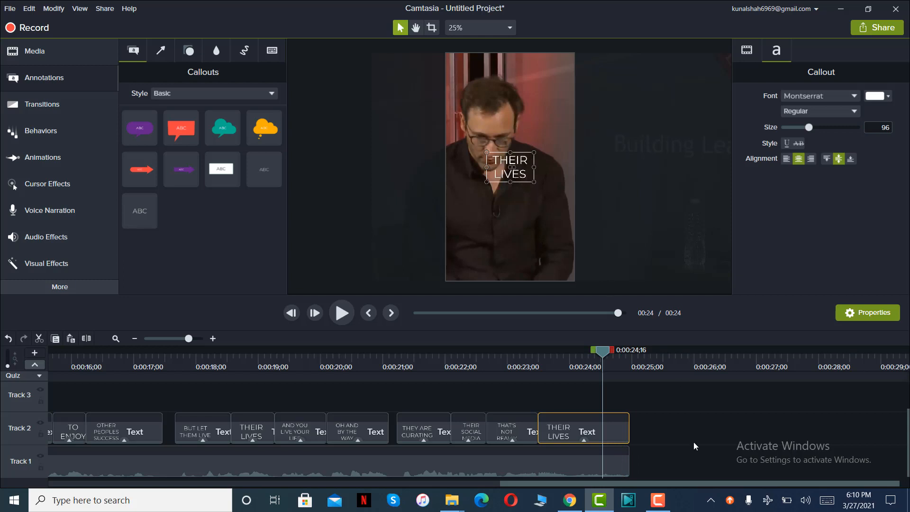
click(675, 436)
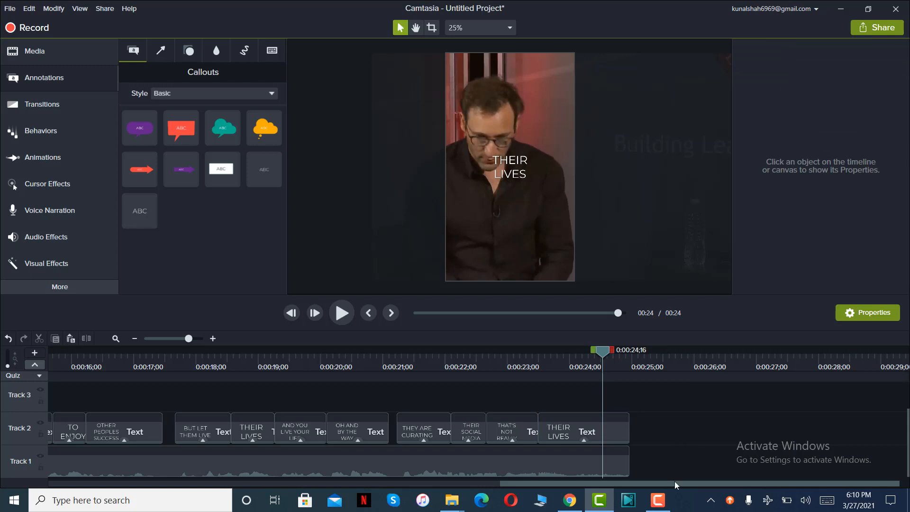
Review the captions across the whole timeline by scrubbing through the reel.
click(139, 340)
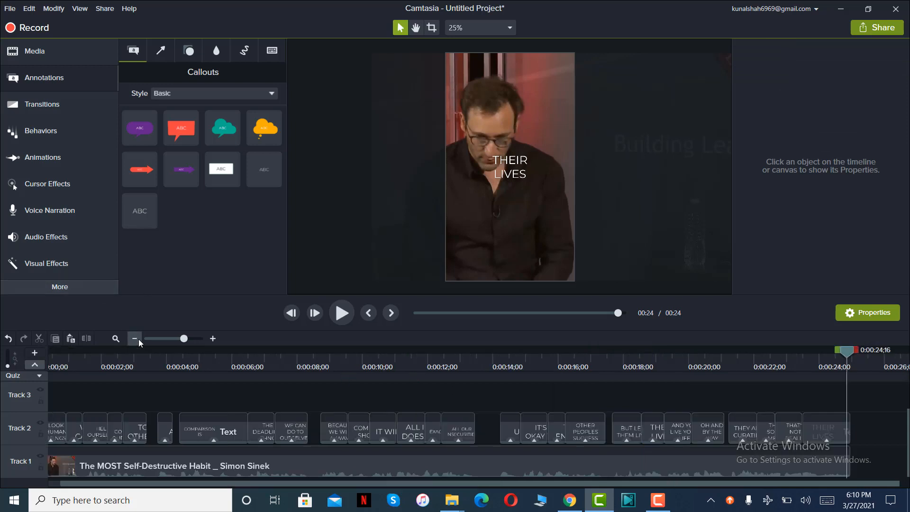
click(139, 339)
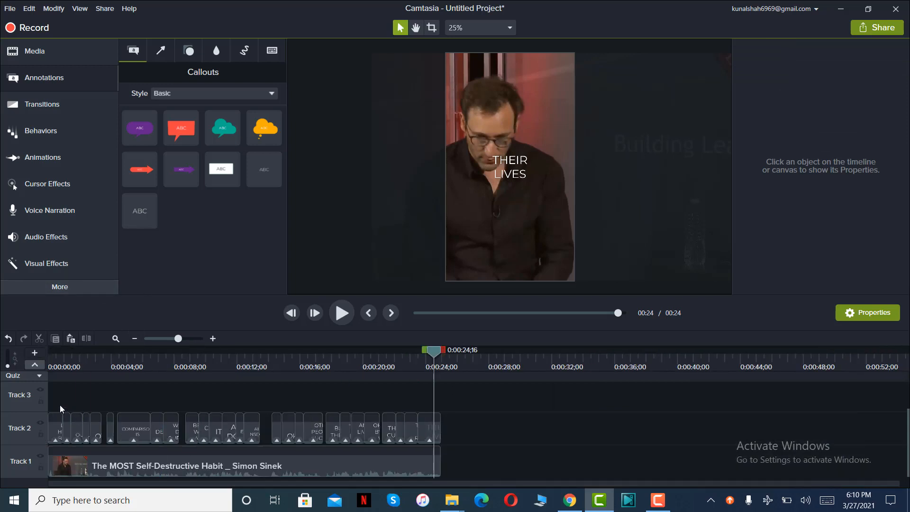
drag(451, 423, 466, 406)
click(503, 160)
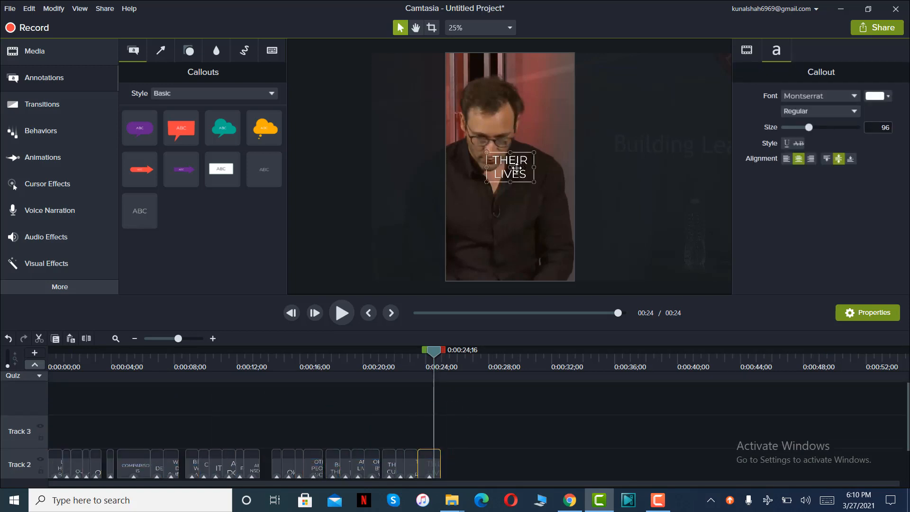
drag(435, 351, 223, 344)
click(372, 358)
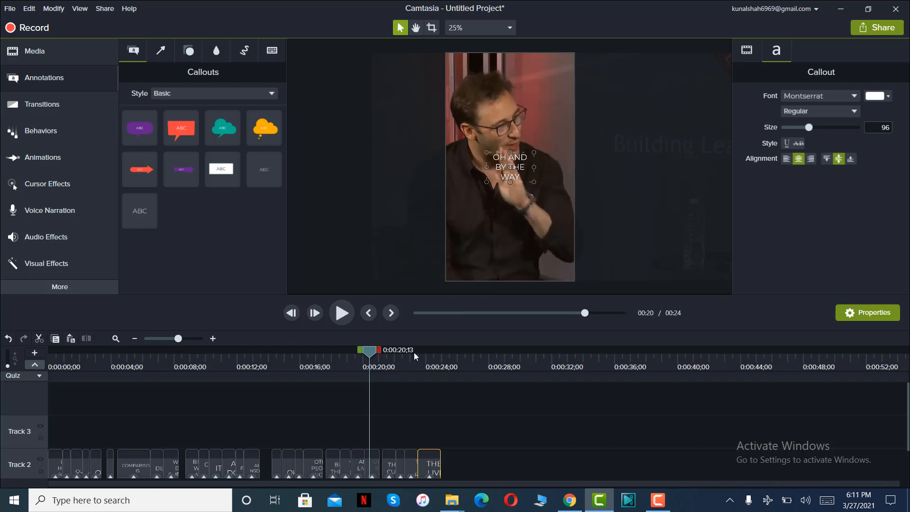
drag(369, 352, 403, 357)
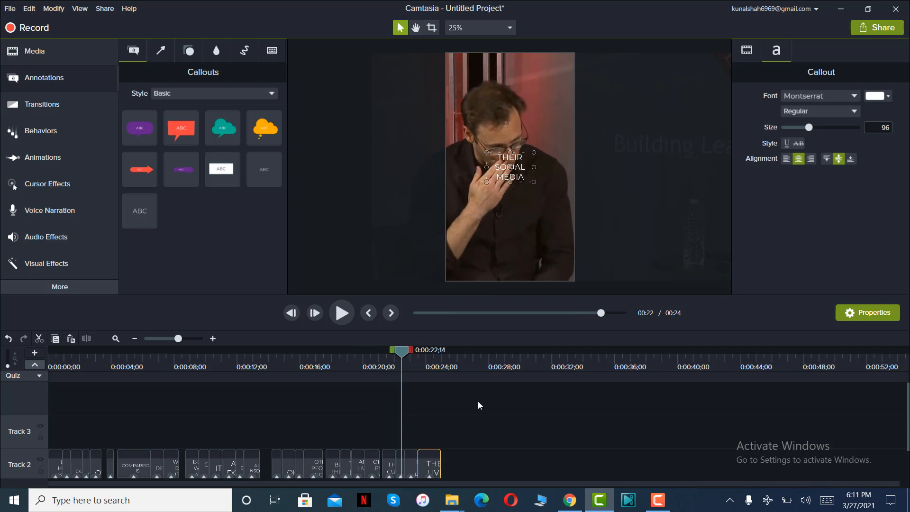
Select all the caption callouts on Track 2.
scroll(477, 401, down, 1)
click(477, 412)
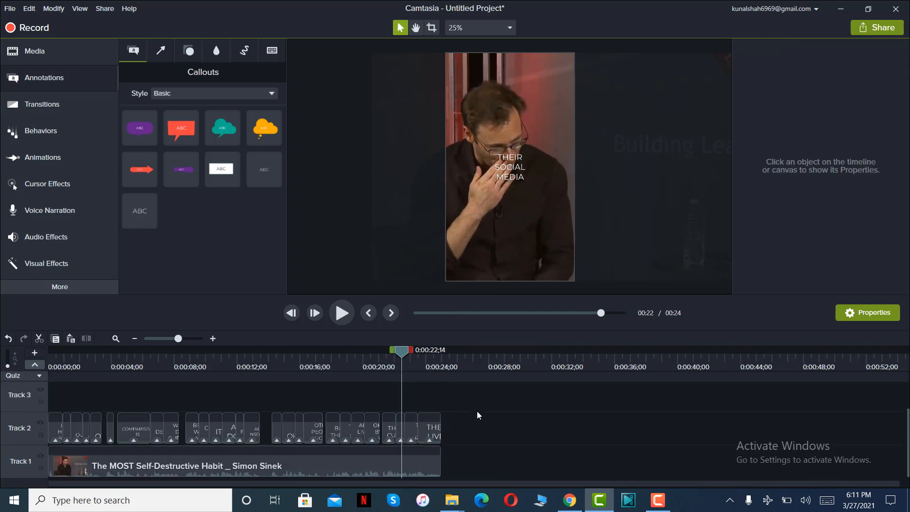
drag(465, 421, 50, 432)
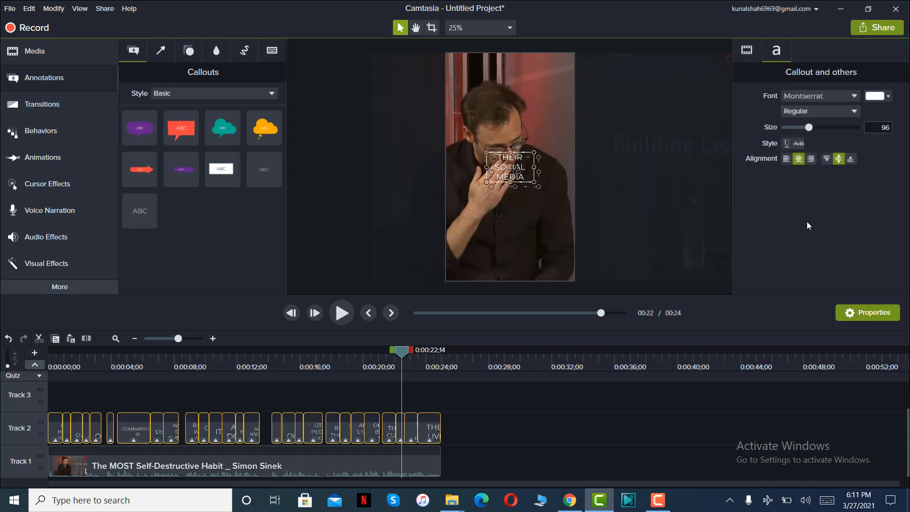
click(817, 97)
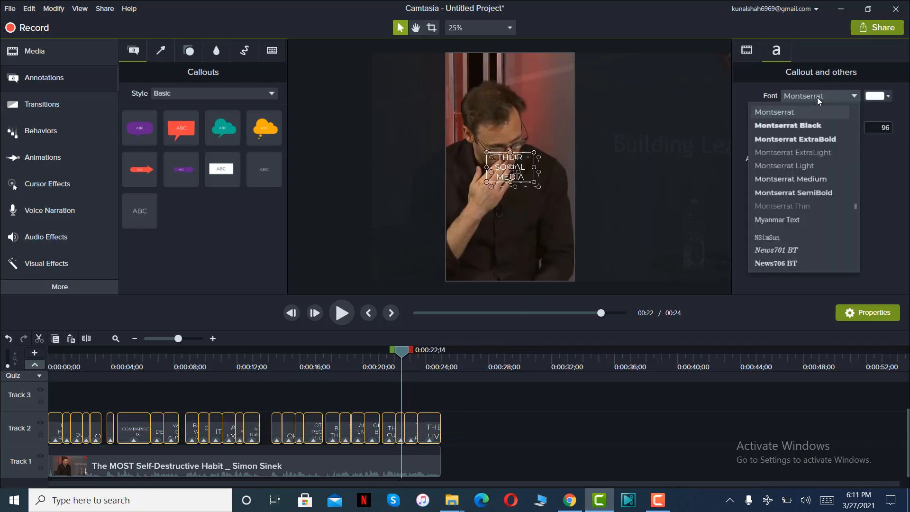
key(s)
key(e)
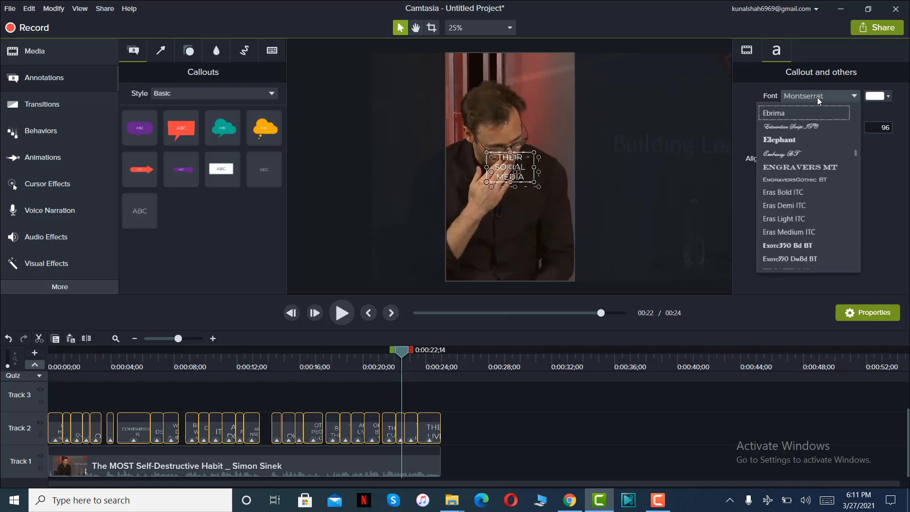
key(g)
key(o)
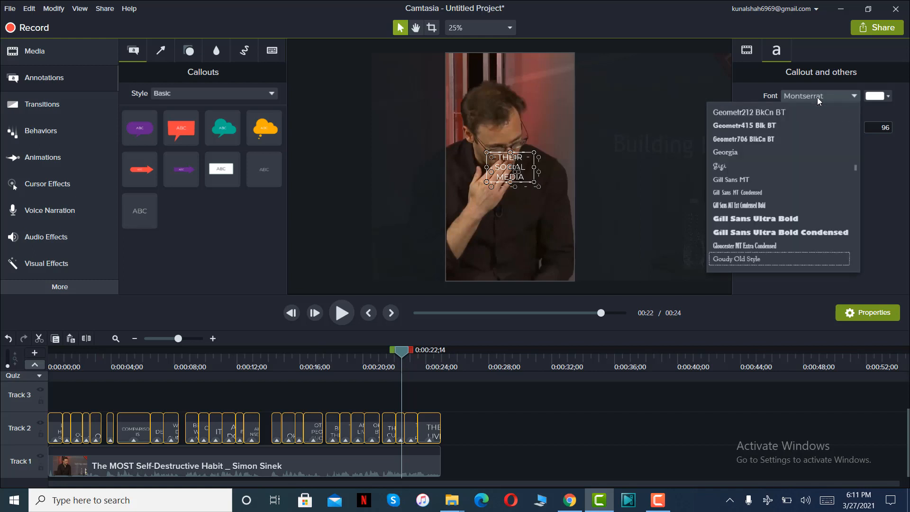
click(799, 93)
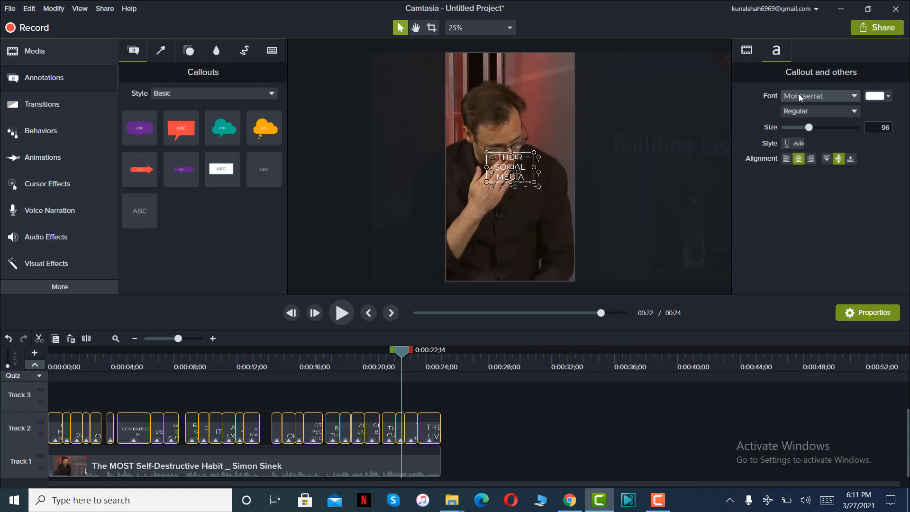
key(s)
Set the selected captions' font to Segoe UI Black in Bold Italic at size 30.
click(812, 98)
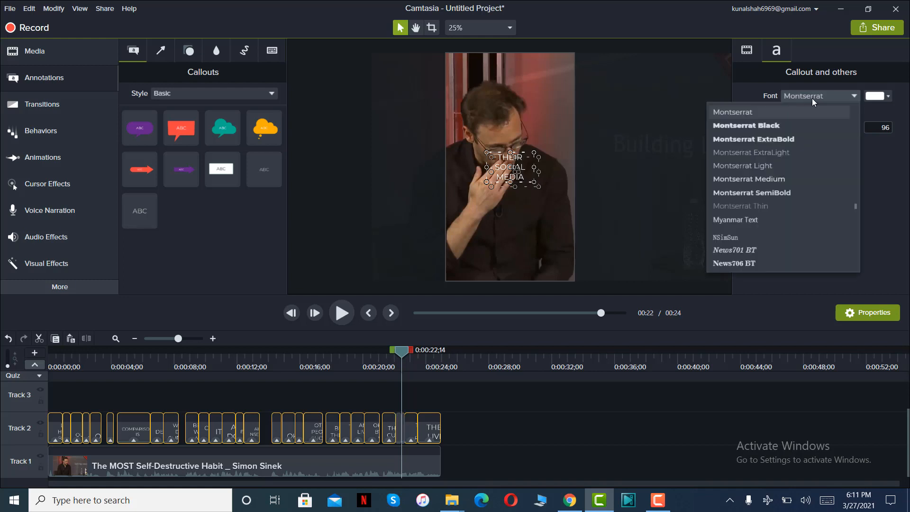
key(s)
key(e)
key(Down)
key(Down)
key(Down)
key(Down)
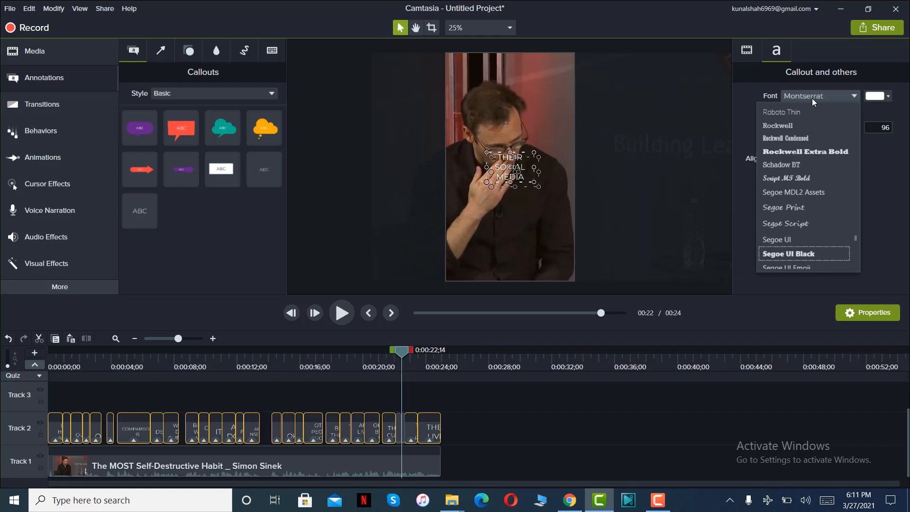
key(Return)
click(819, 110)
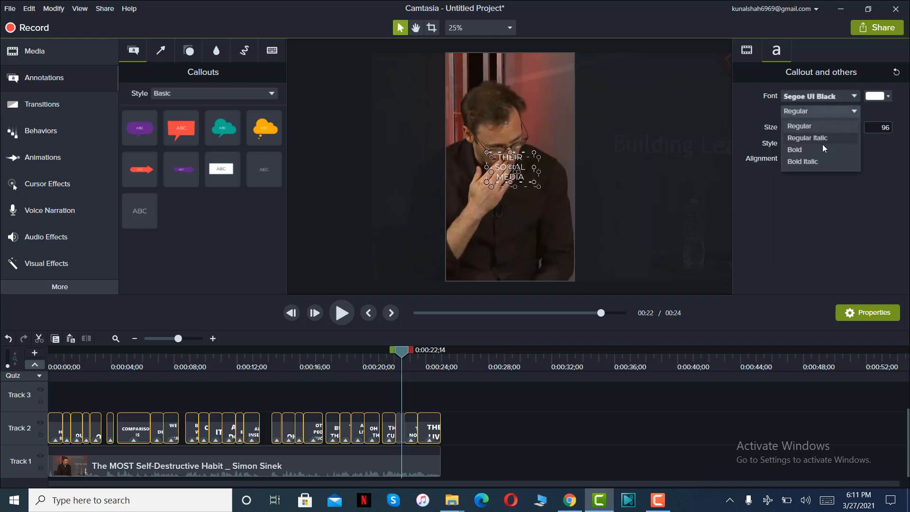
click(812, 161)
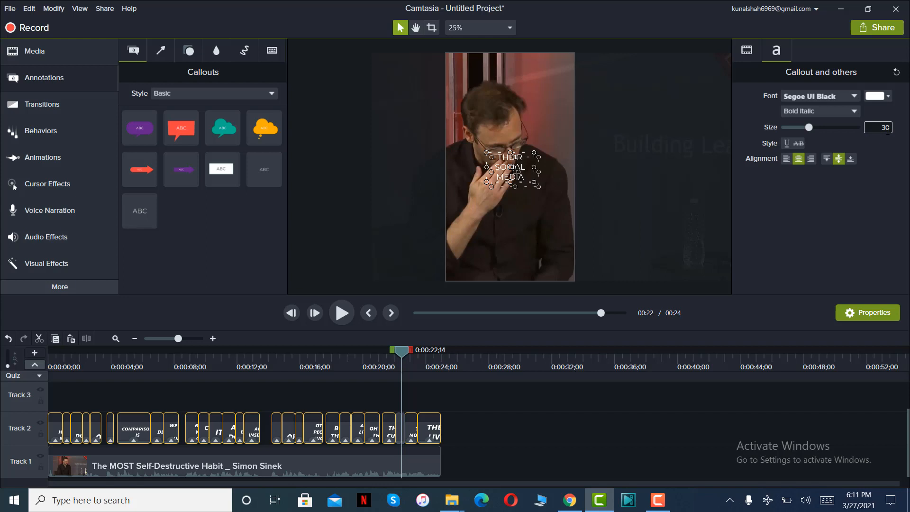
key(Return)
Reselect every caption on Track 2 and set the font to Segoe UI Black with the Bold Italic style.
click(490, 426)
drag(472, 424, 58, 425)
click(816, 95)
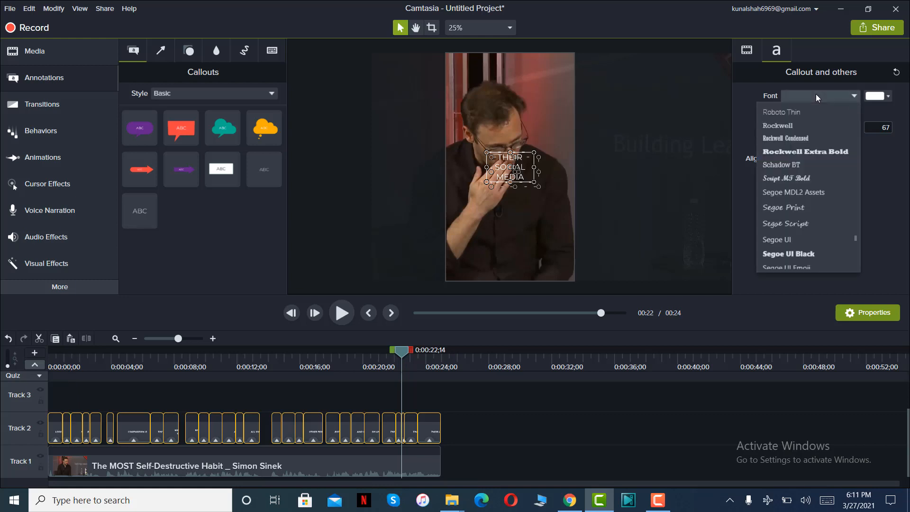
key(o)
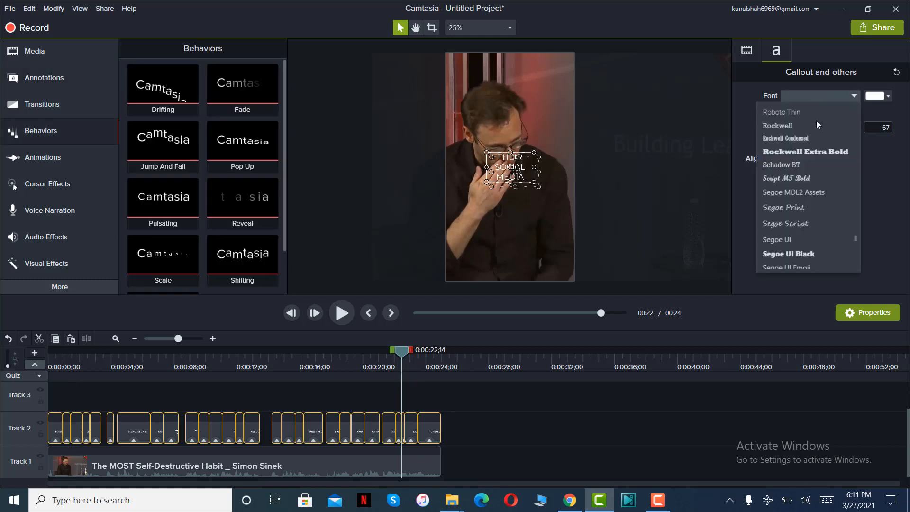
scroll(816, 162, down, 4)
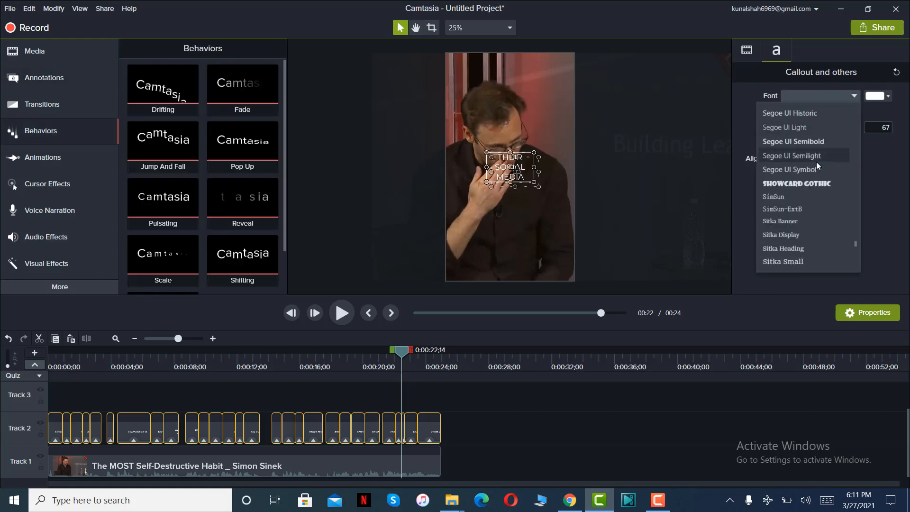
scroll(816, 161, up, 1)
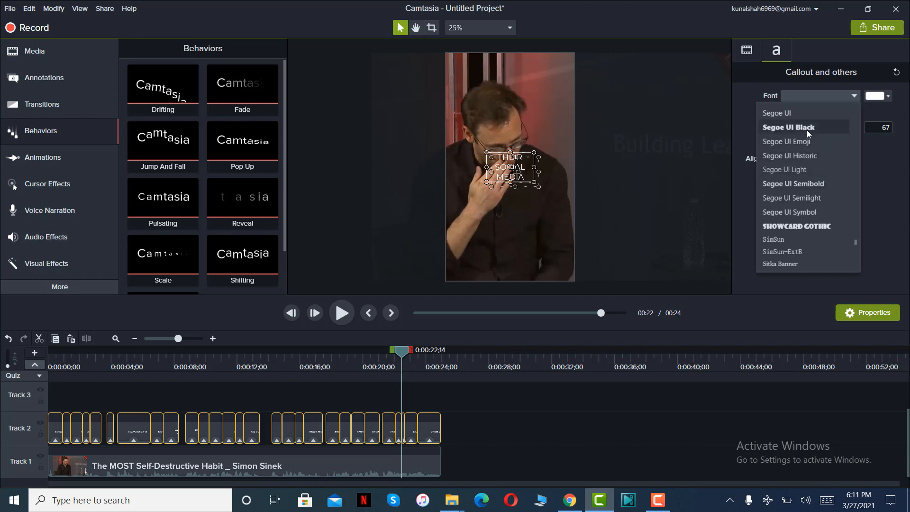
click(808, 129)
click(830, 112)
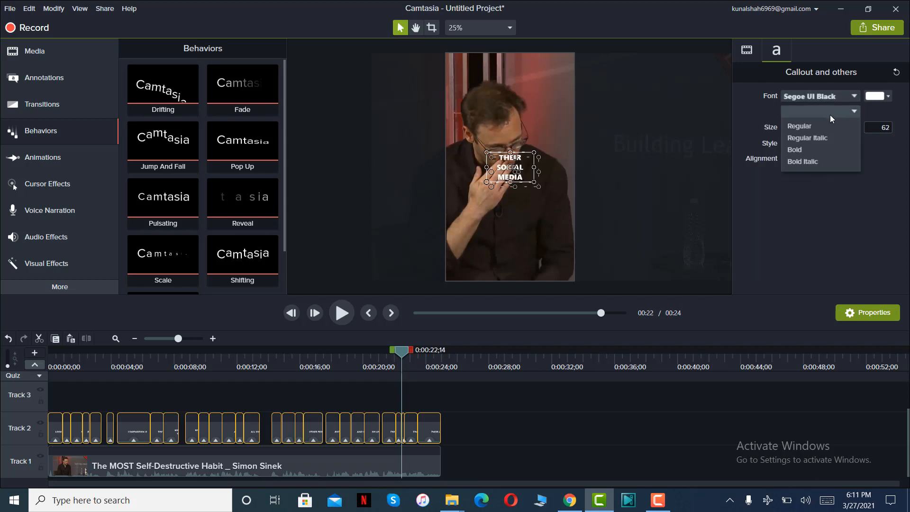
click(812, 161)
Set the text size of all captions to 30 and check the result on the canvas at another caption.
double_click(889, 130)
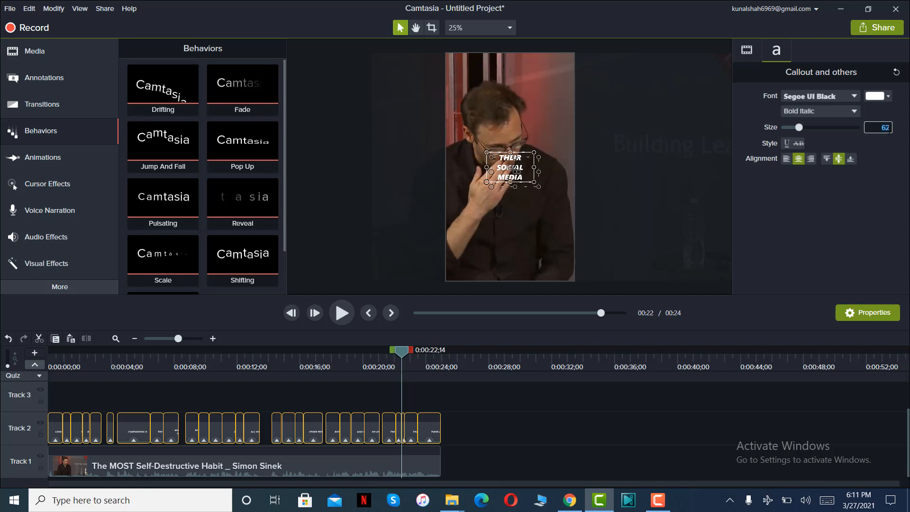
text(30)
key(Return)
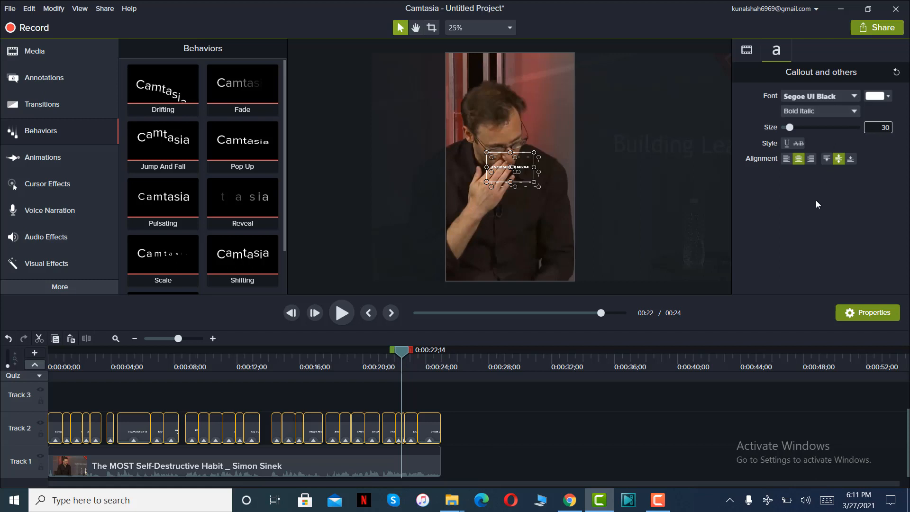
scroll(643, 187, up, 1)
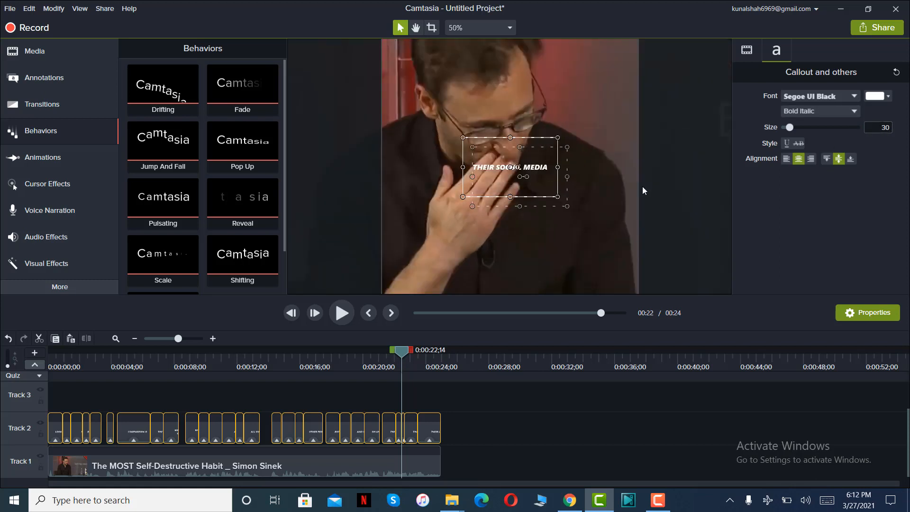
scroll(643, 189, down, 1)
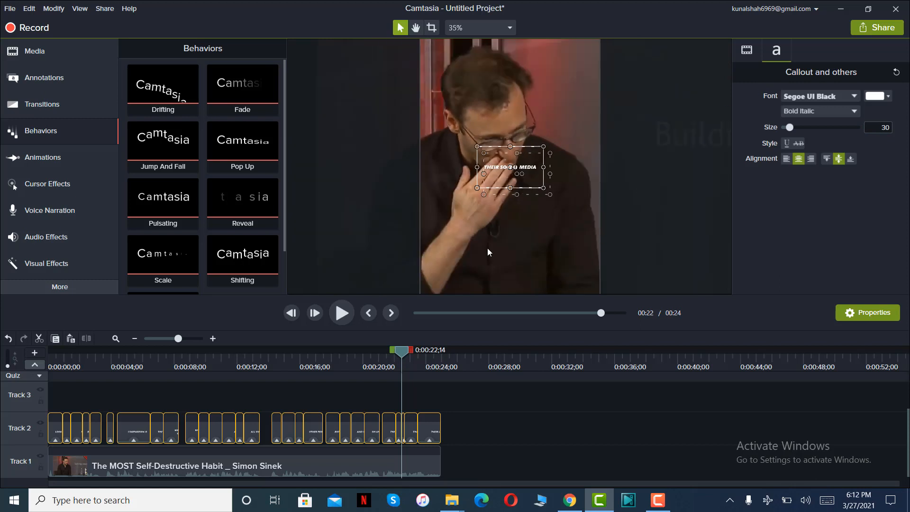
drag(399, 354, 367, 356)
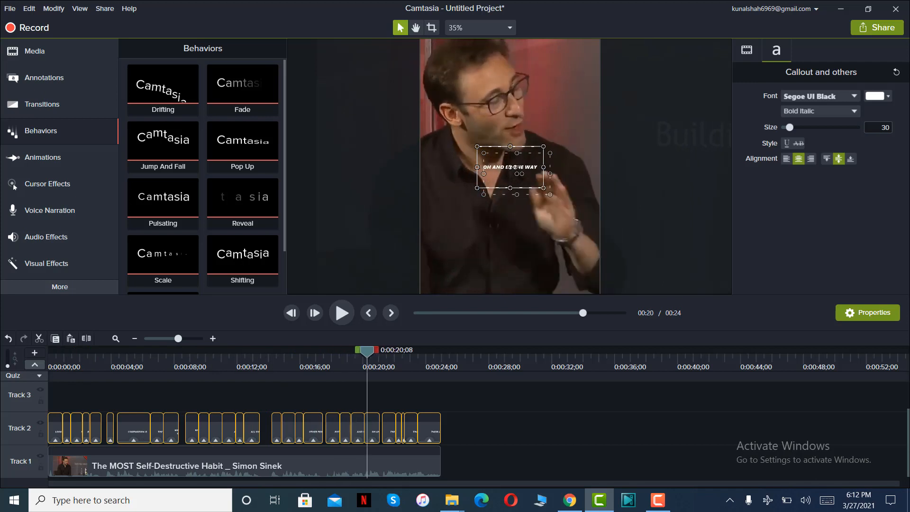
Set the text size of all captions to 45 and check several captions near the end of the reel.
click(886, 127)
text(45)
key(Return)
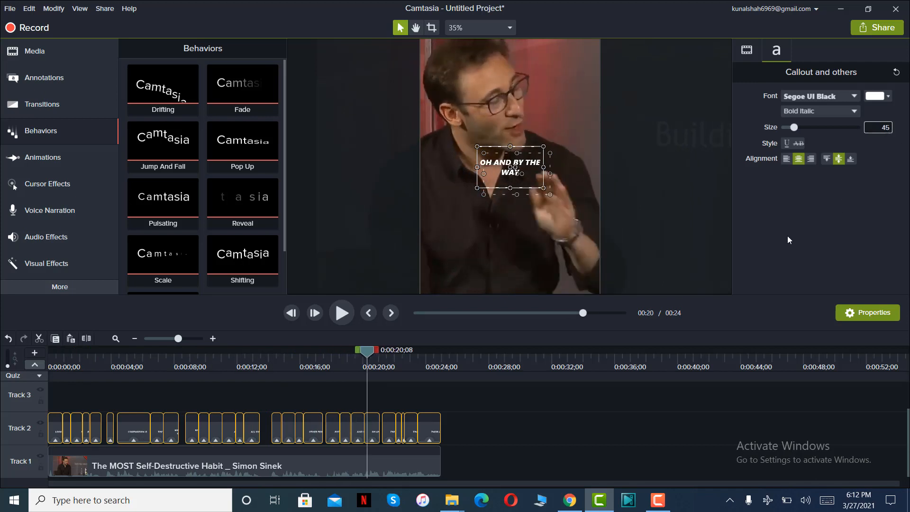
drag(367, 351, 431, 352)
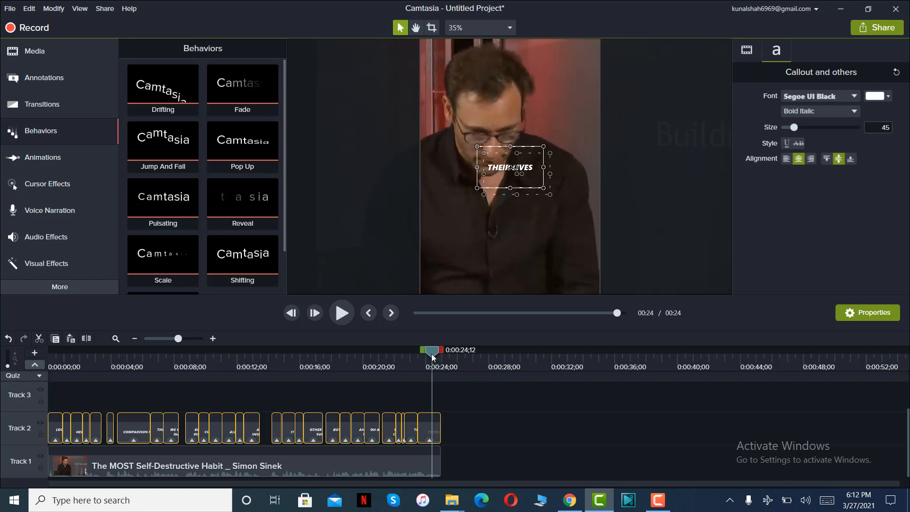
drag(432, 365, 360, 369)
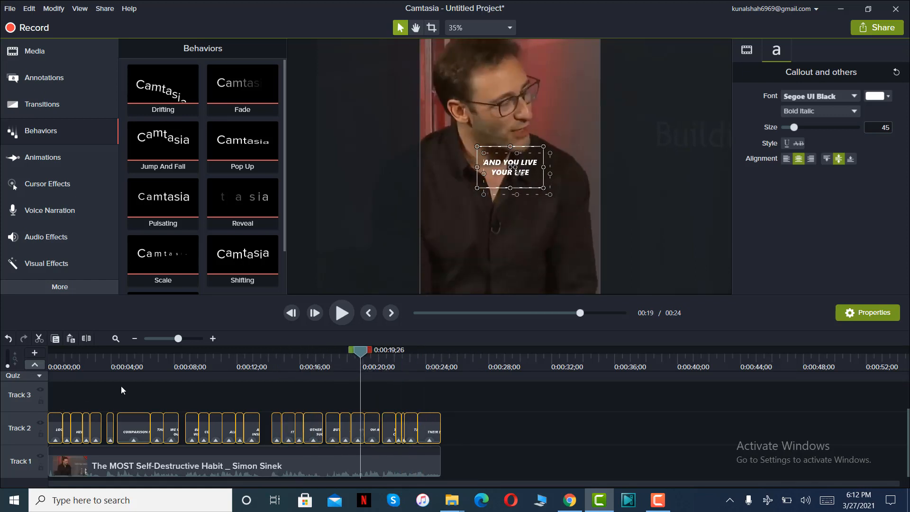
Set the captions' drop shadow to 100% opacity with an offset of 7, and edit its blur.
click(747, 51)
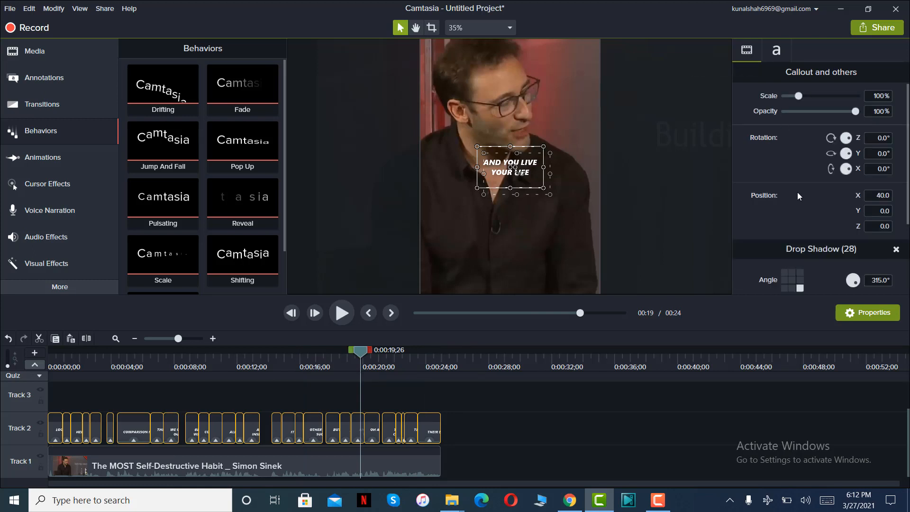
scroll(797, 192, down, 3)
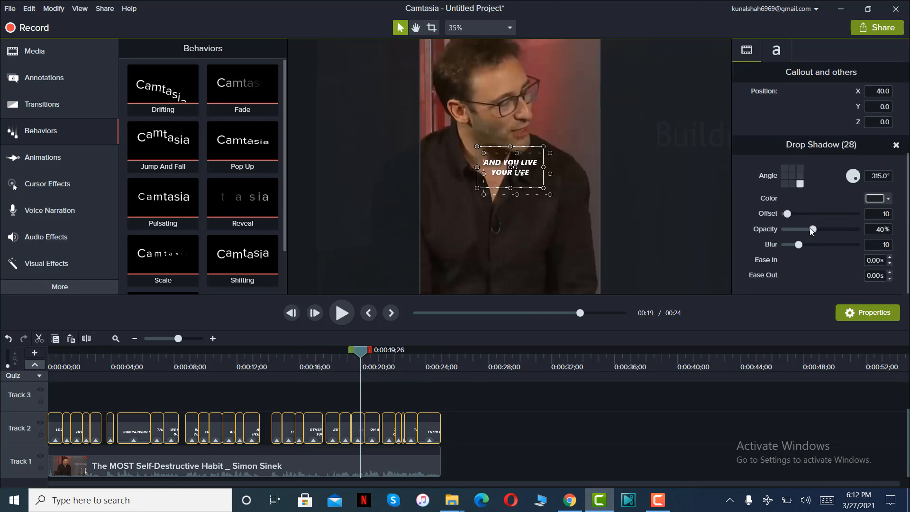
drag(811, 229, 860, 229)
click(881, 213)
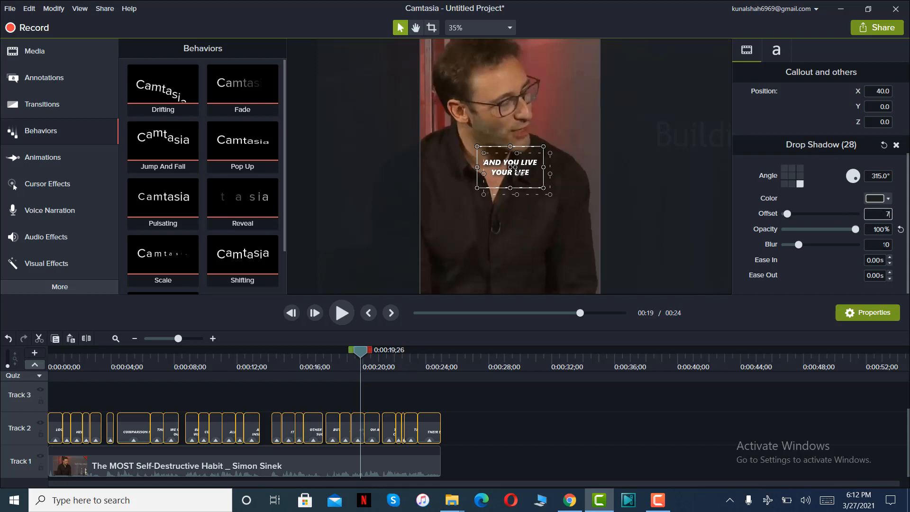
click(884, 244)
key(Return)
scroll(831, 181, up, 3)
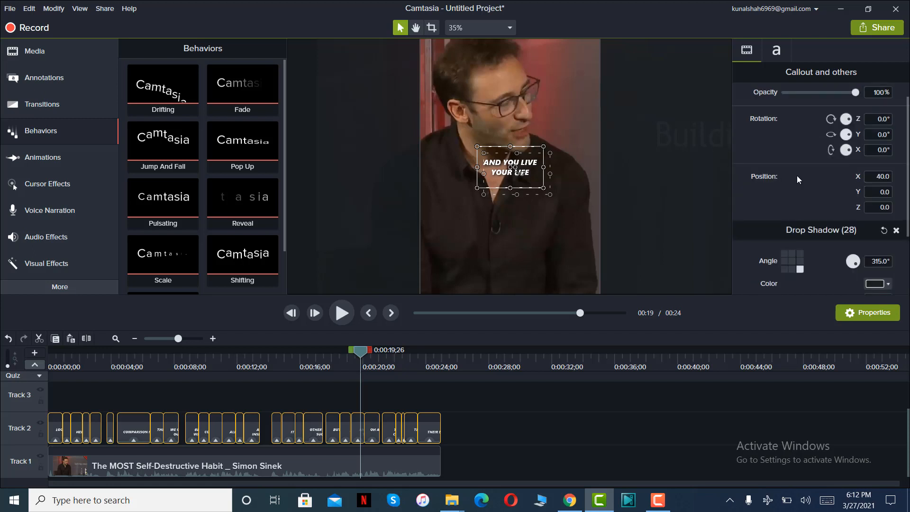
scroll(799, 180, up, 1)
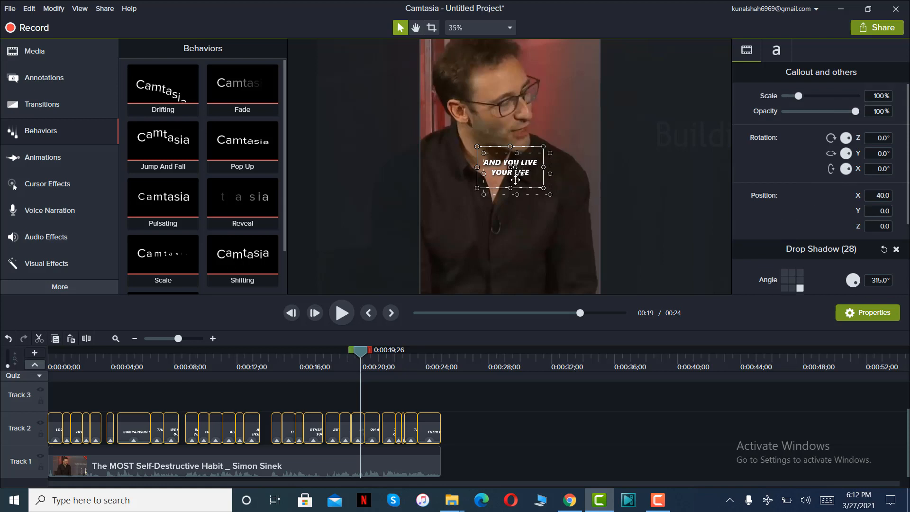
Position all captions at X 0 and Y -120, and scrub back to the first caption to check the placement.
click(881, 195)
text(0)
key(Return)
click(879, 211)
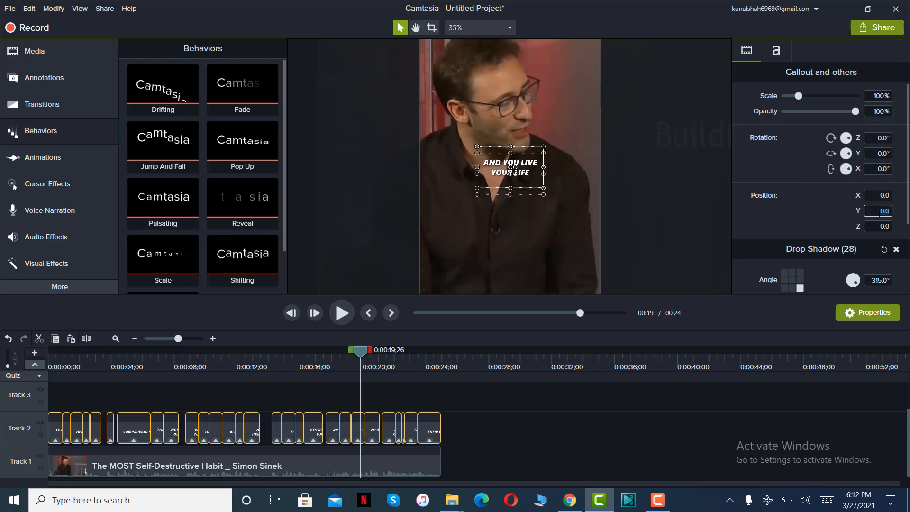
text(-120)
key(Return)
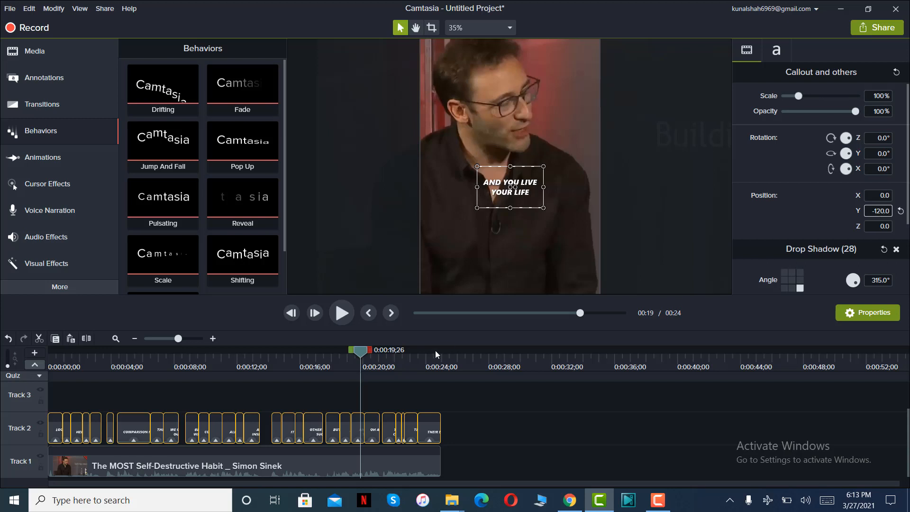
drag(360, 352, 324, 354)
drag(242, 369, 54, 377)
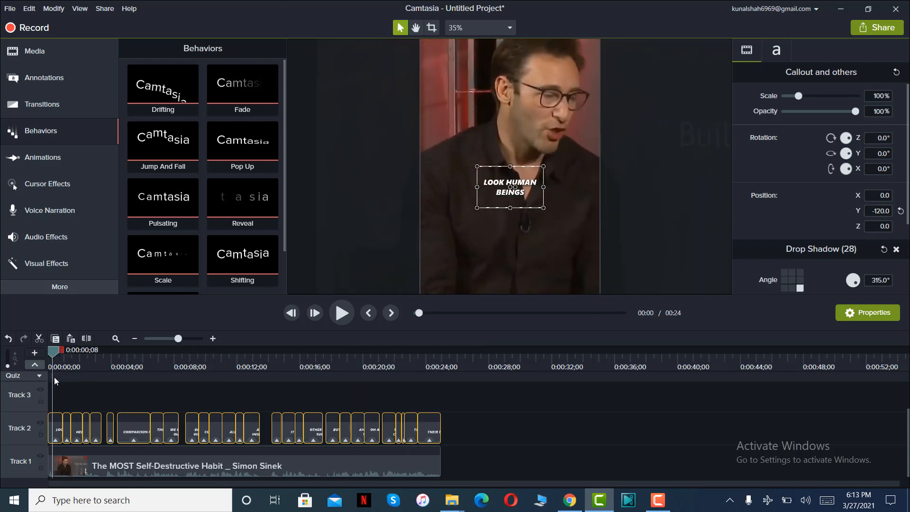
Try a Y position of -130 for all captions, and settle on -125.
click(889, 211)
text(-130)
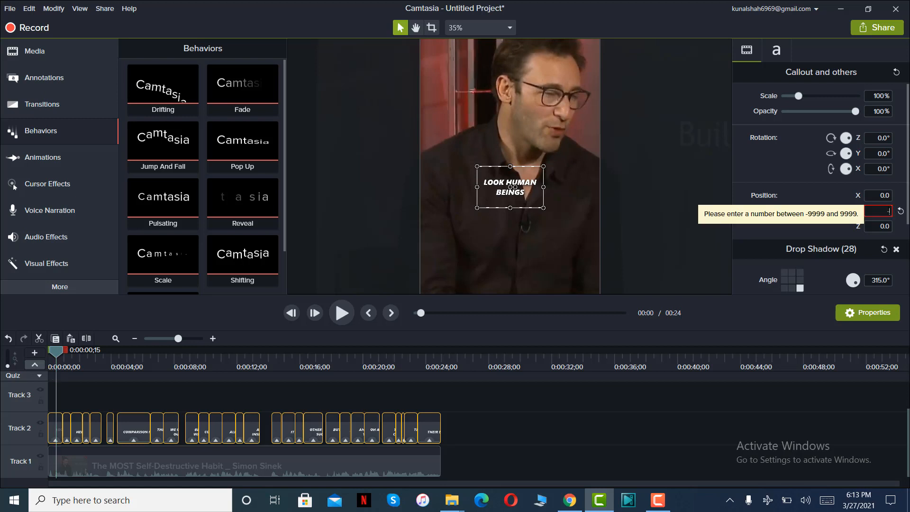
key(Return)
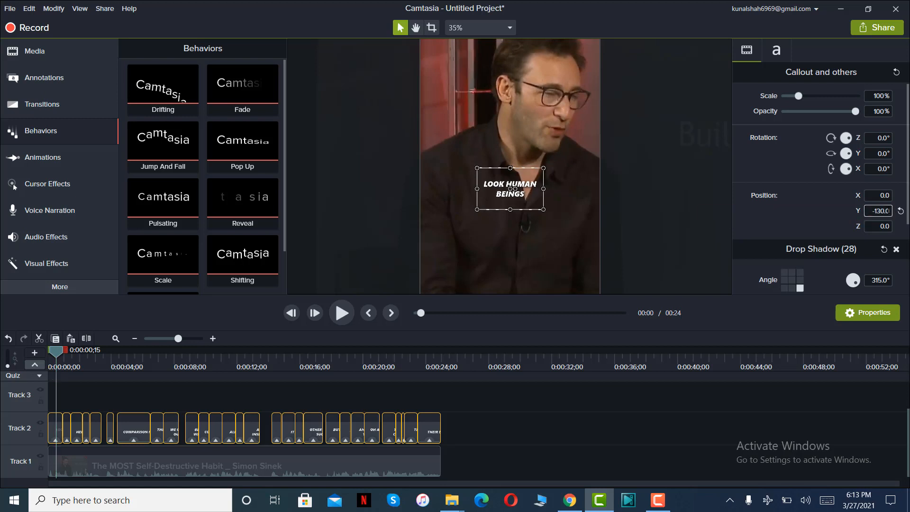
key(BackSpace)
key(BackSpace)
text(25)
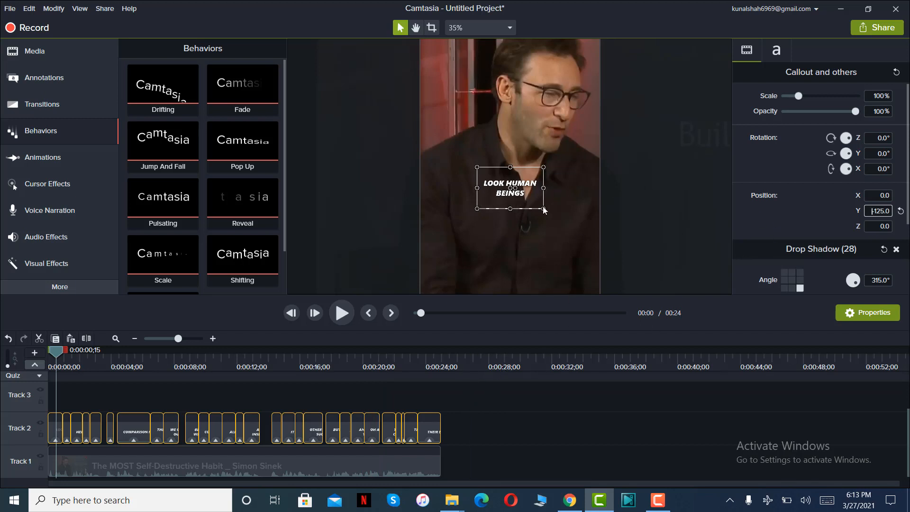
Widen the first caption, "LOOK HUMAN BEINGS", so its text fits on one line, and set its X position to 0.
drag(54, 355, 49, 386)
click(508, 411)
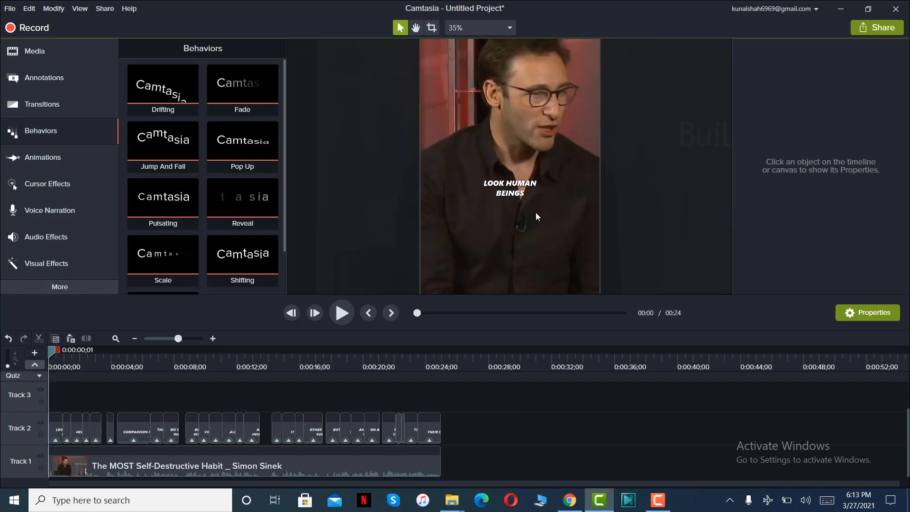
click(524, 192)
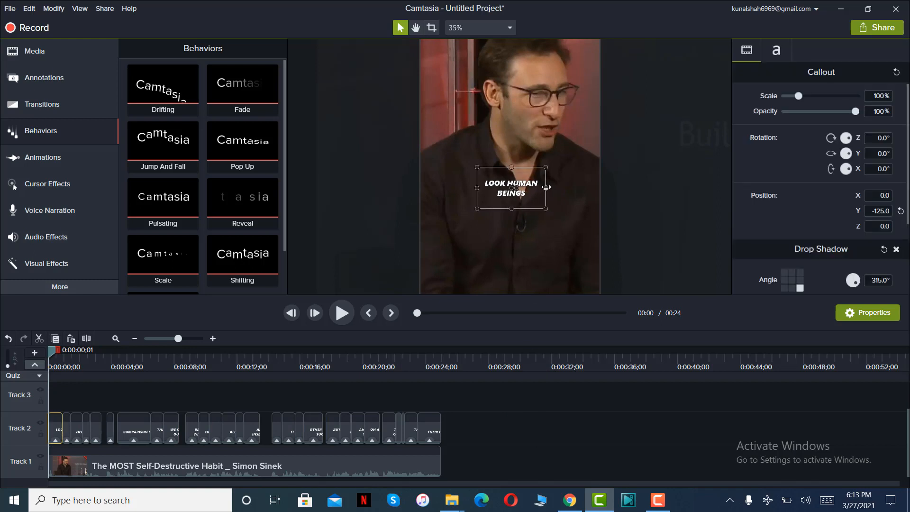
drag(546, 187, 563, 188)
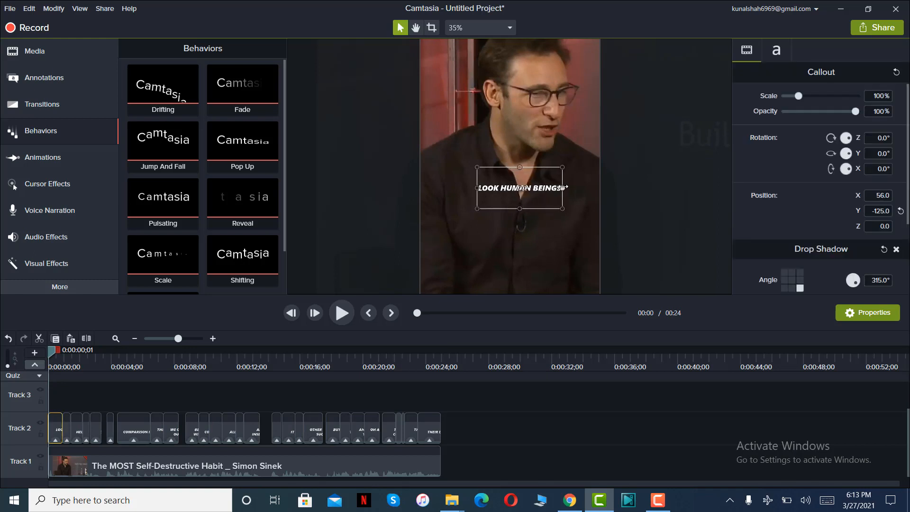
click(882, 194)
text(0)
key(Return)
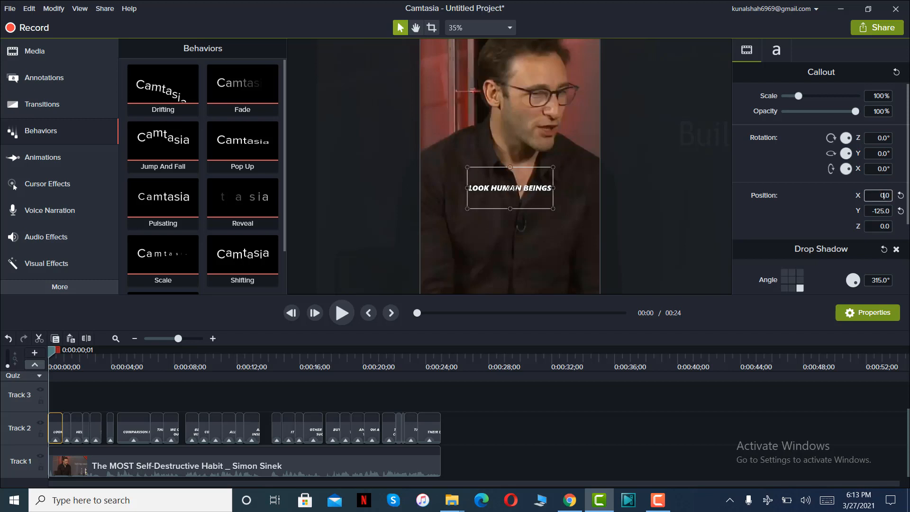
Widen the "BUT COMPARE OURSELVES" caption to fit on one line and recenter it at X 0.
drag(60, 349, 86, 355)
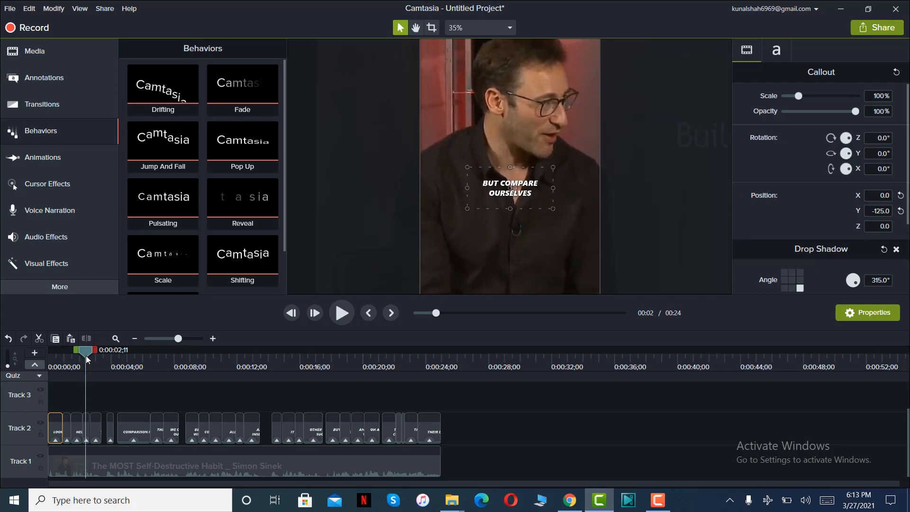
click(526, 195)
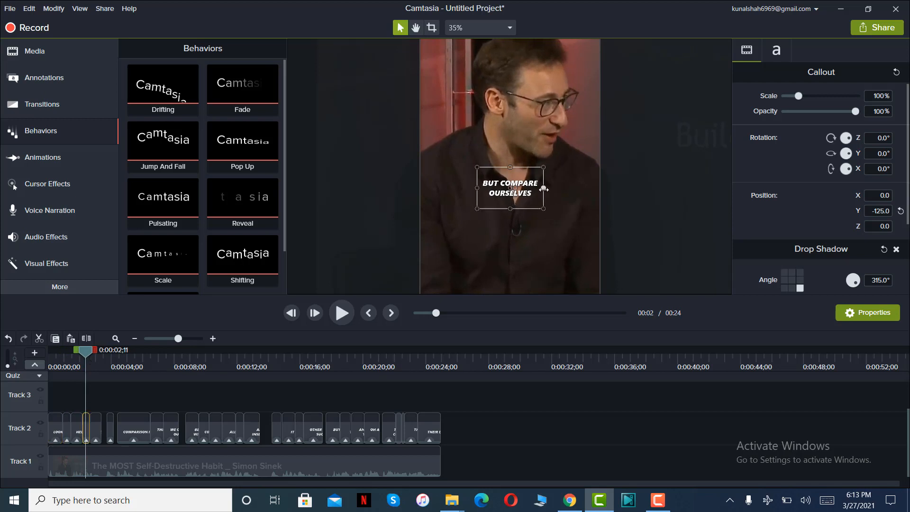
drag(556, 188, 582, 188)
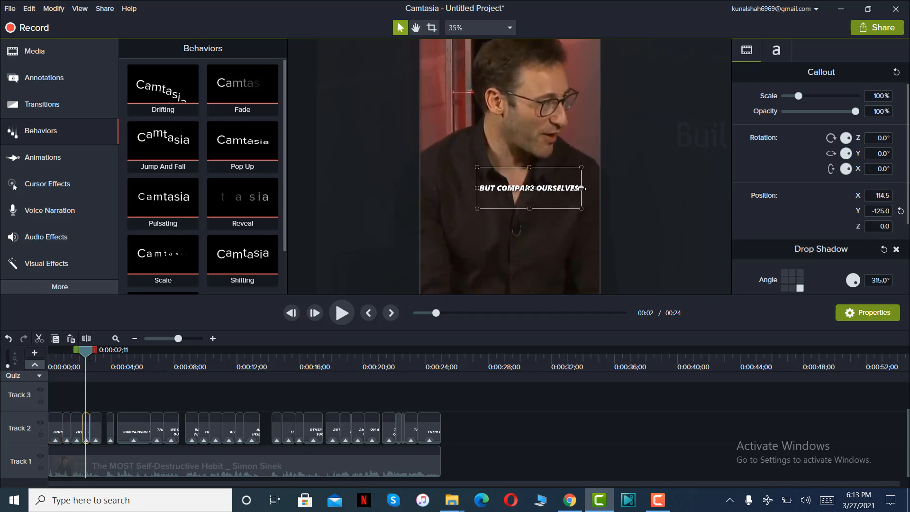
click(872, 195)
text(0)
key(Return)
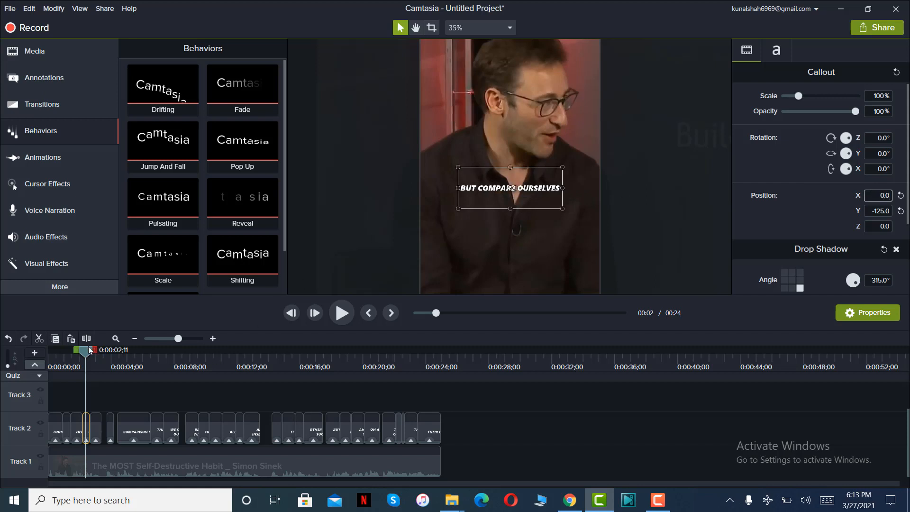
Stretch the "THE DEADLIEST THNG" caption box until the text fits on one line, and reset its X position to 0.
drag(89, 351, 152, 352)
click(532, 185)
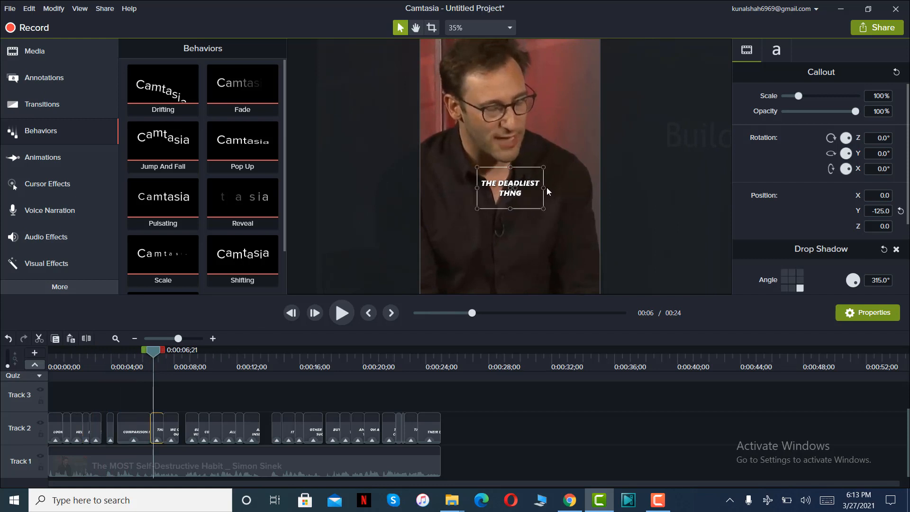
drag(545, 188, 564, 188)
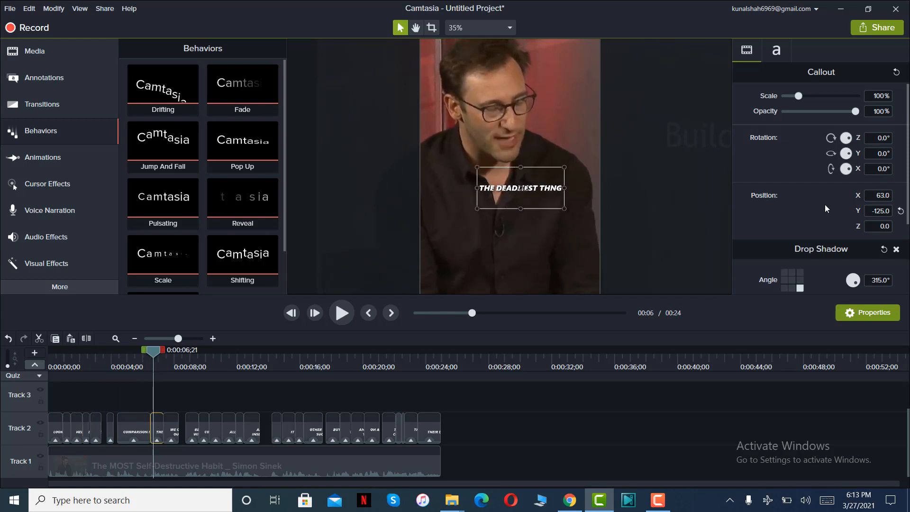
click(882, 195)
text(0)
key(Return)
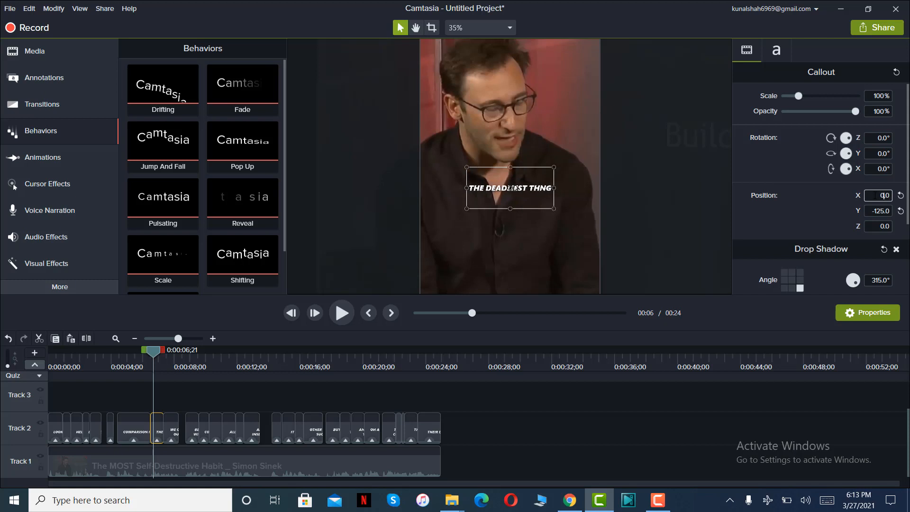
Widen the "WE CAN DO TO OURSELVES" caption to a single line and set its X position to 0.
click(169, 350)
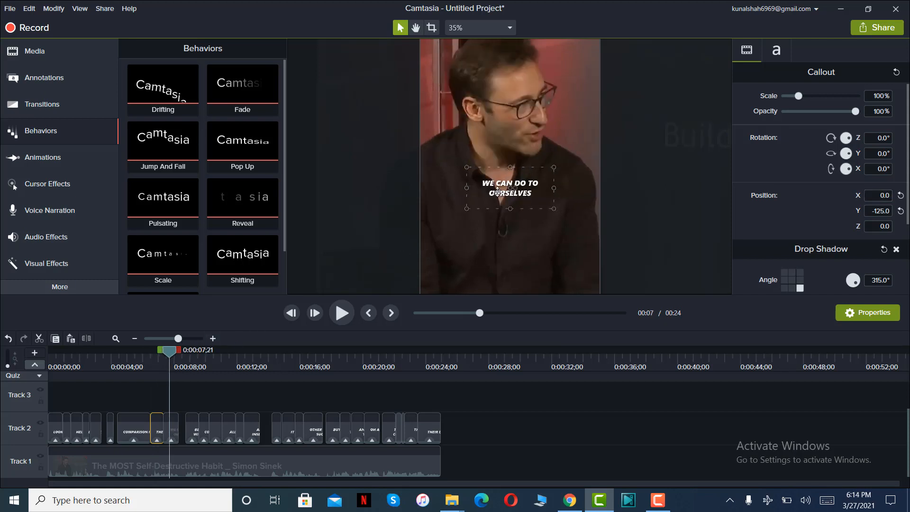
click(502, 190)
drag(544, 188, 582, 188)
click(882, 196)
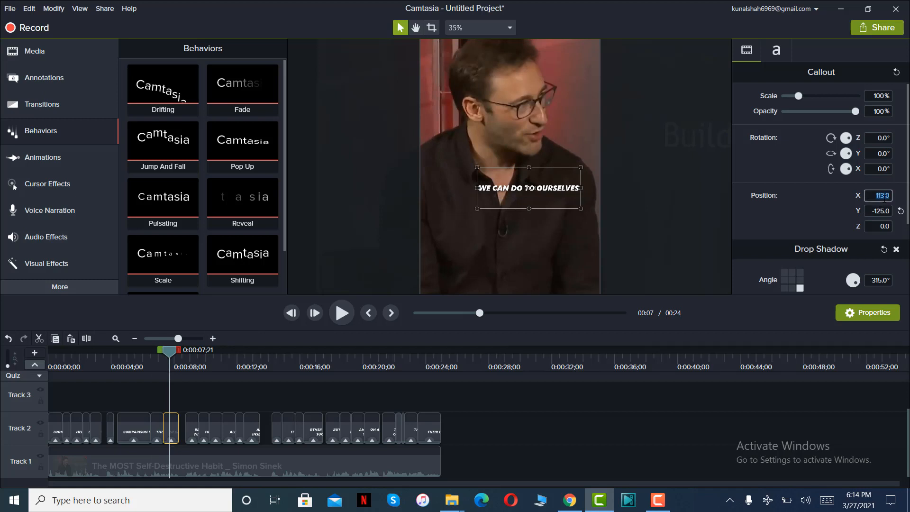
text(0)
key(Return)
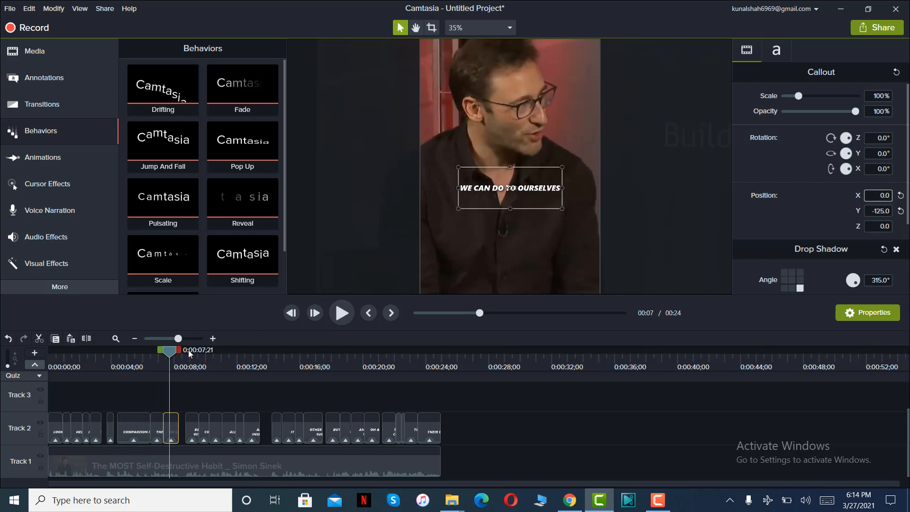
Widen the "BECAUSE WE WILL ALWAYS" caption to a single line and center it at X 0.
click(188, 350)
click(529, 193)
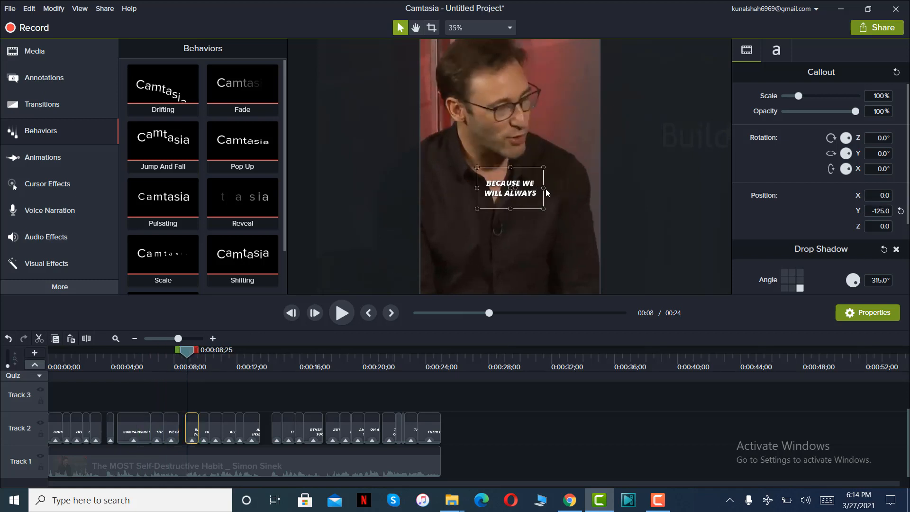
drag(544, 189, 589, 187)
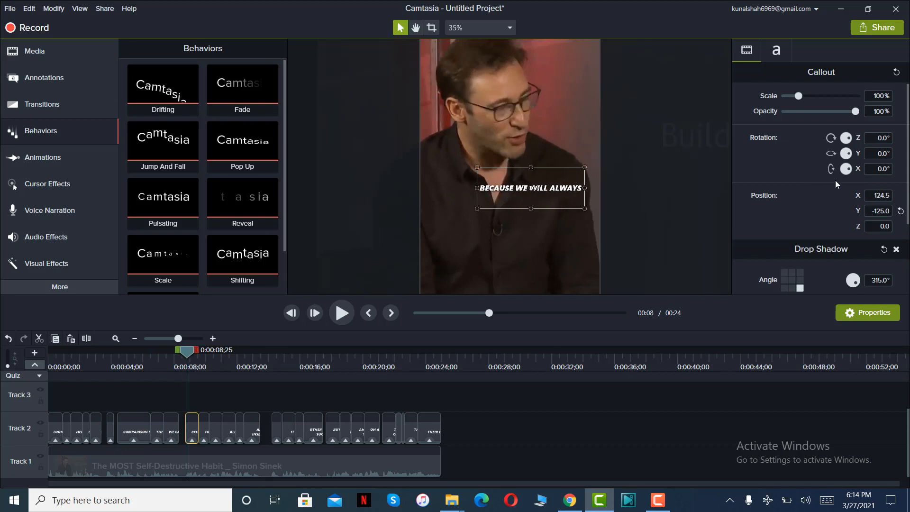
click(881, 196)
text(0)
key(Return)
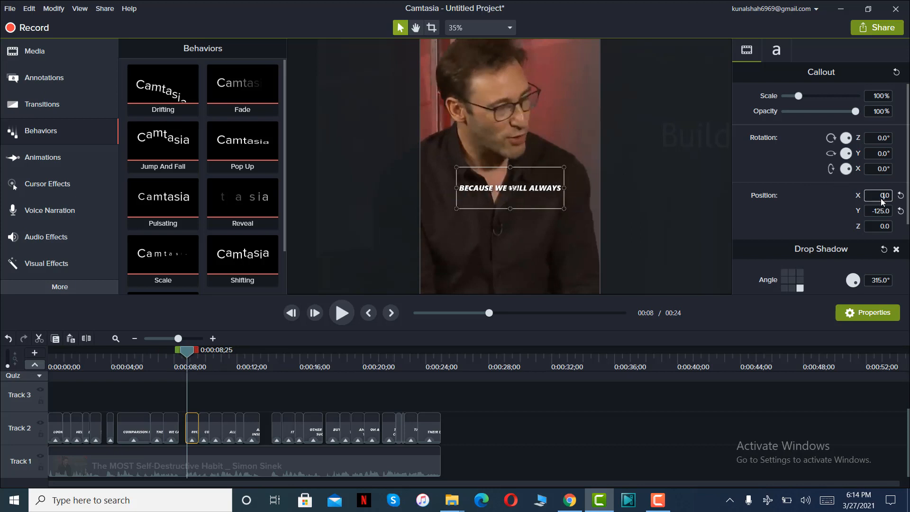
Widen the "ALL OUR INSECURITIES" caption so it fits on one line, and set its X position to 0.
drag(188, 350, 248, 354)
click(543, 188)
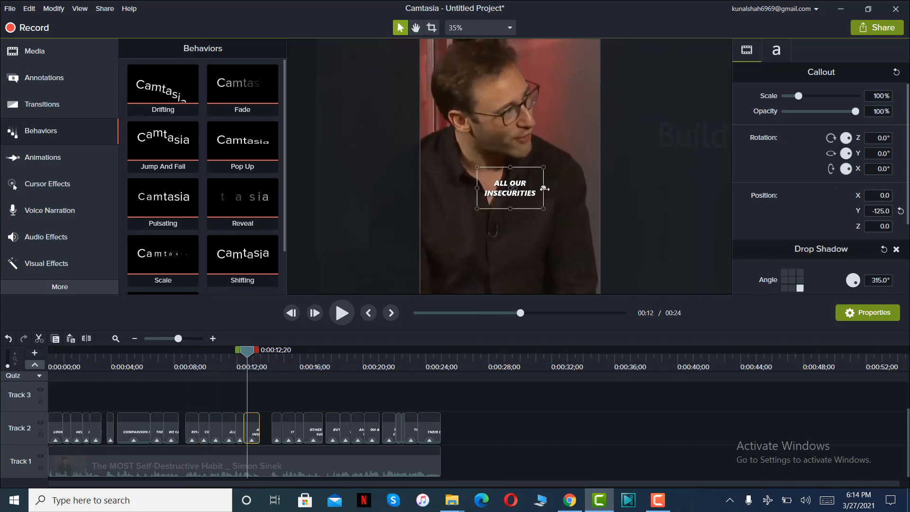
drag(543, 188, 583, 189)
click(880, 196)
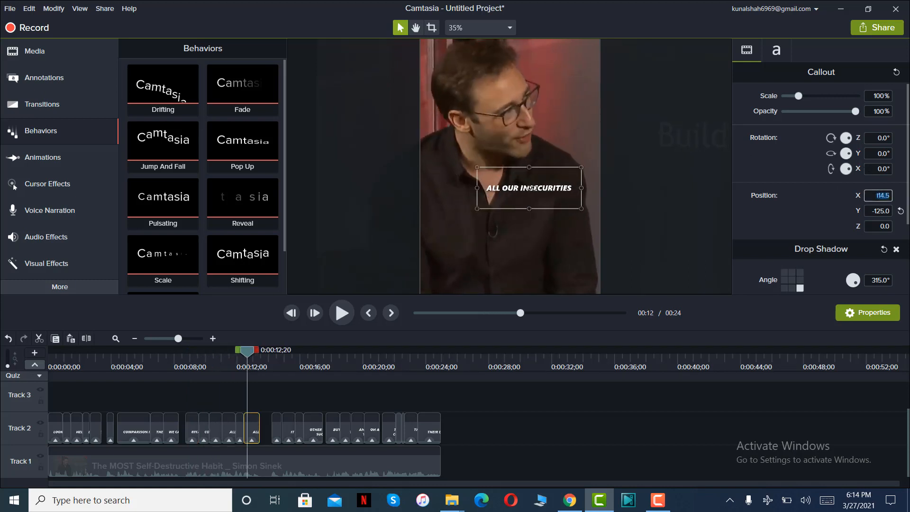
text(0)
key(Return)
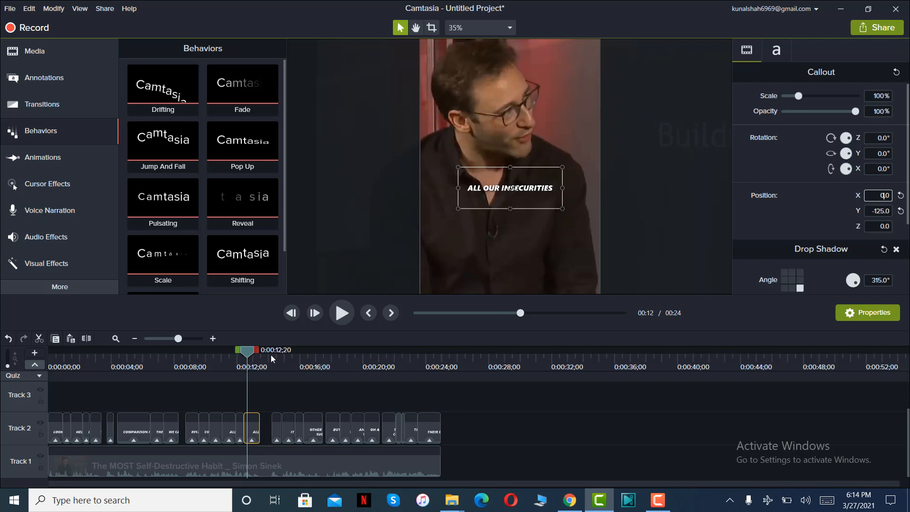
Widen the "OTHER PEOPLES SUCCESS" caption until it fits on one line, and set its X position to 0.
drag(272, 354, 305, 355)
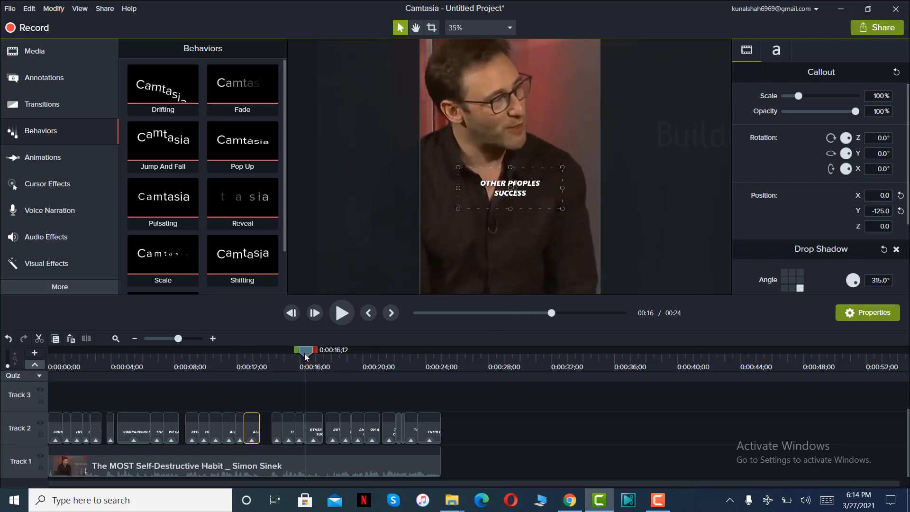
click(533, 194)
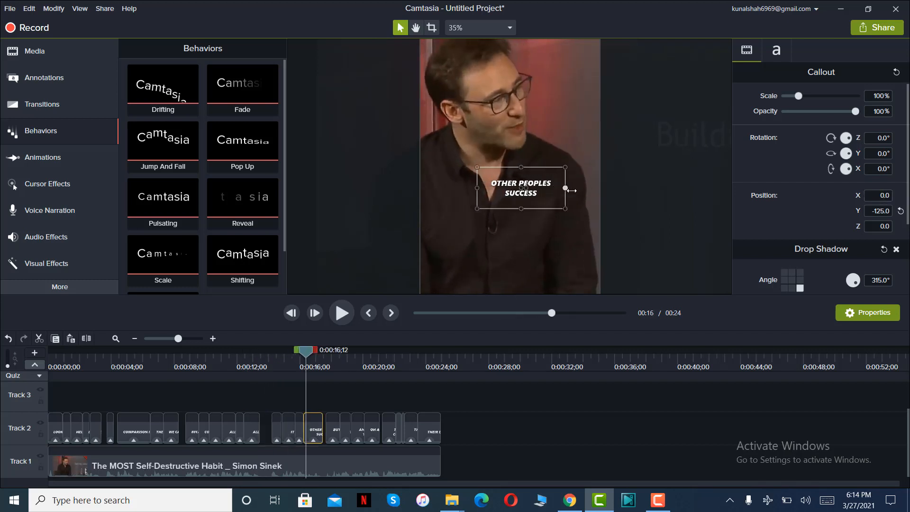
drag(563, 187, 583, 188)
click(879, 194)
text(0)
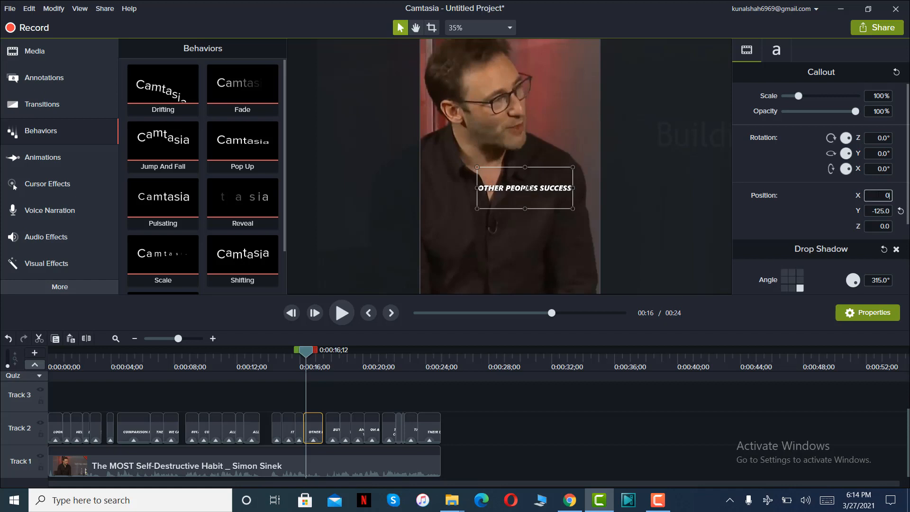
key(Return)
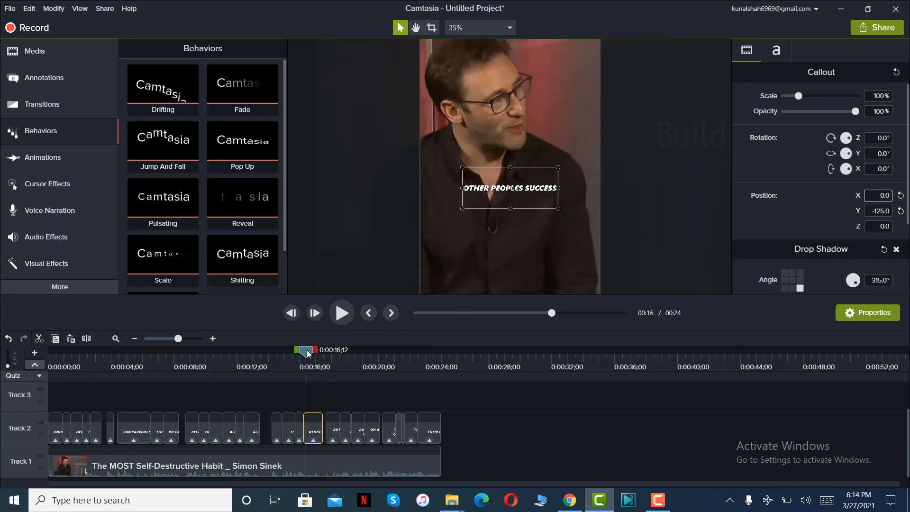
Widen the "BUT LET THEM LIVE" caption to fit on one line and set its X position to 0.
mouse_move(333, 351)
mouse_down()
mouse_move(341, 354)
mouse_move(333, 354)
mouse_up()
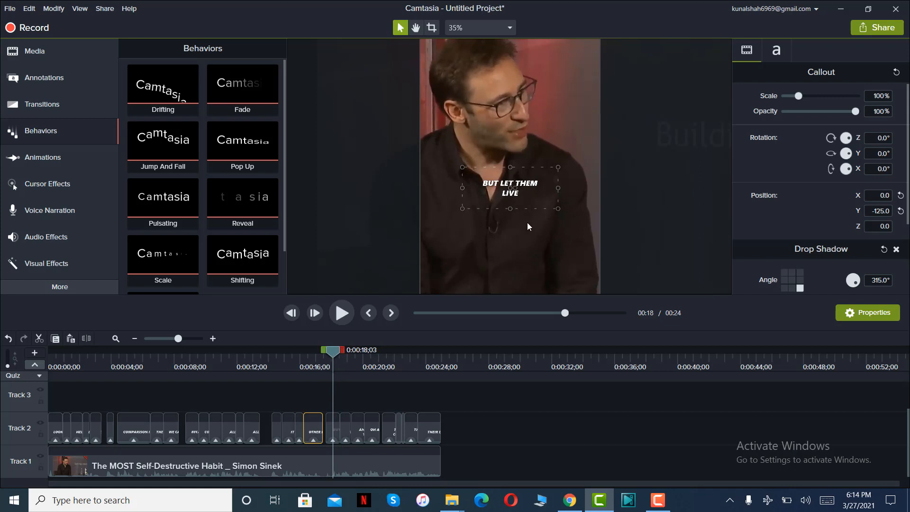
click(545, 193)
drag(542, 189, 562, 187)
key(ctrl+z)
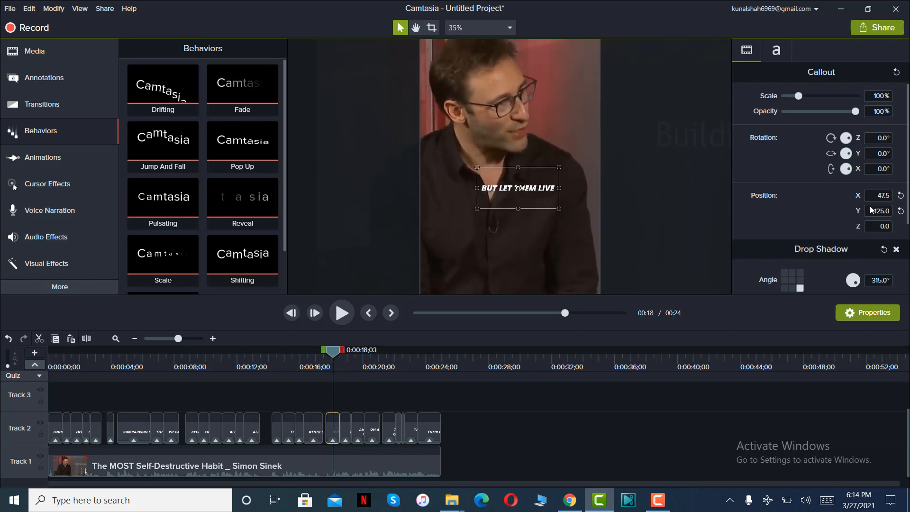
click(880, 196)
text(0)
key(Return)
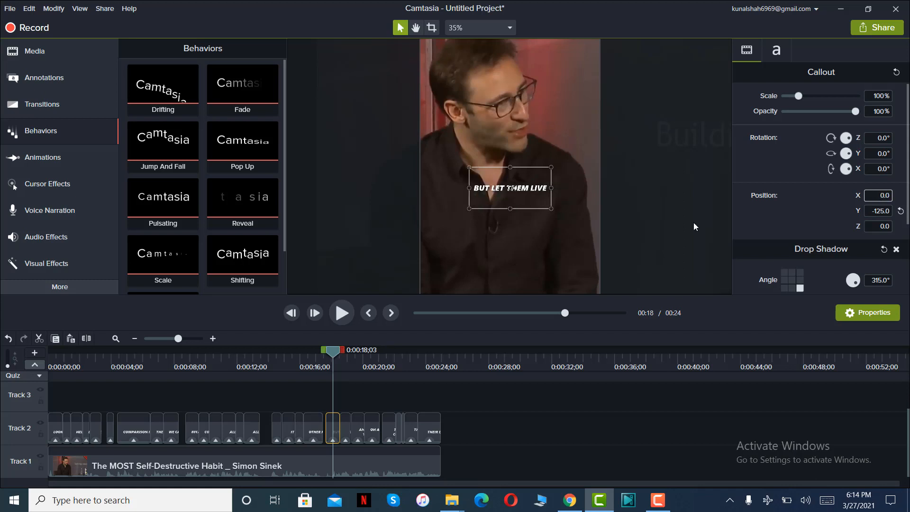
Widen the "AND YOU LIVE YOUR LIFE" caption to a single line and recenter it at X 0.
drag(333, 352, 362, 352)
click(519, 184)
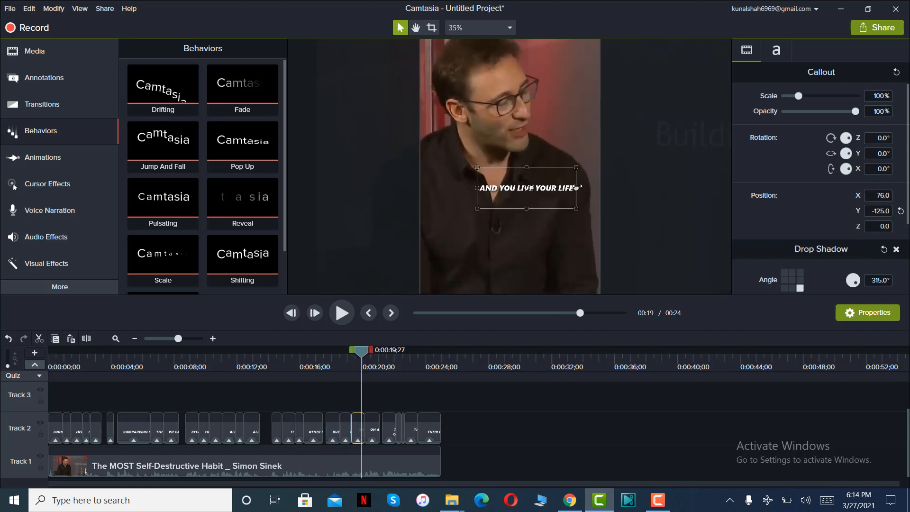
click(881, 196)
text(0)
key(Return)
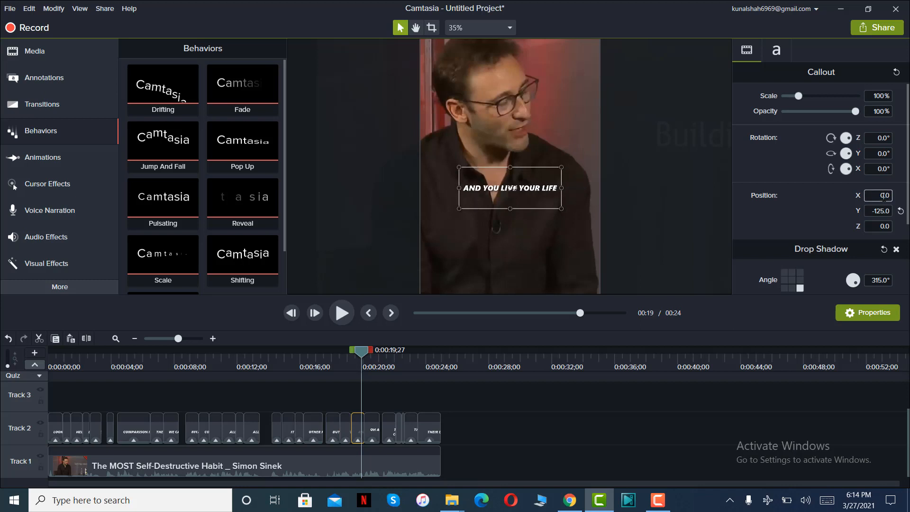
Widen the "THEY ARE CURATING" caption so its text sits on one line, and set its X position to 0.
click(386, 357)
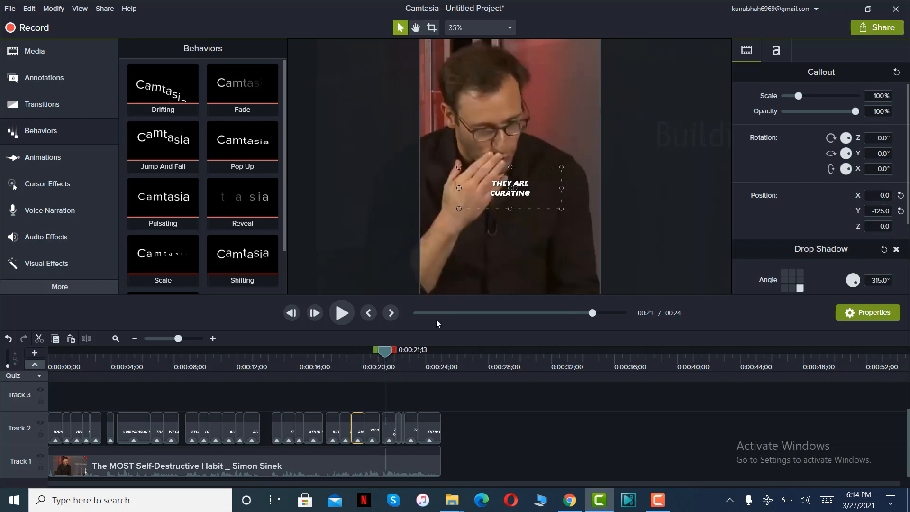
click(521, 199)
drag(550, 187, 566, 188)
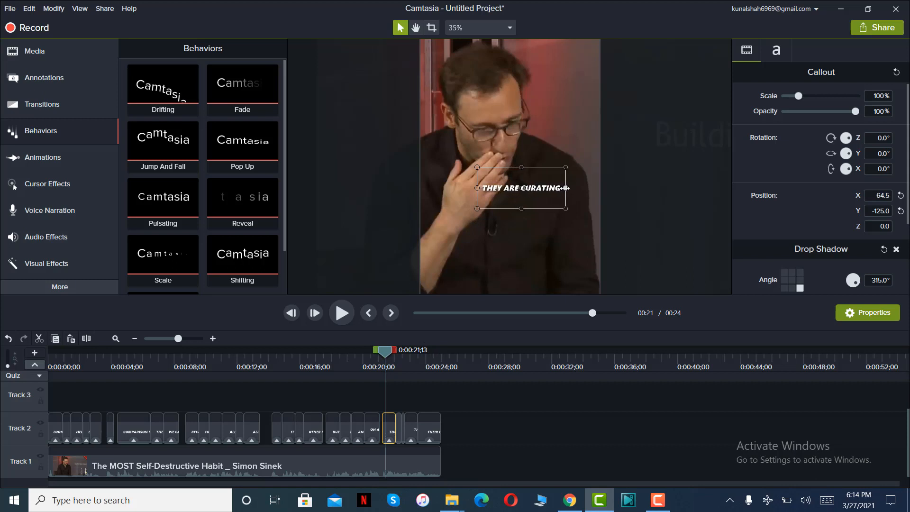
click(878, 195)
text(0)
key(Return)
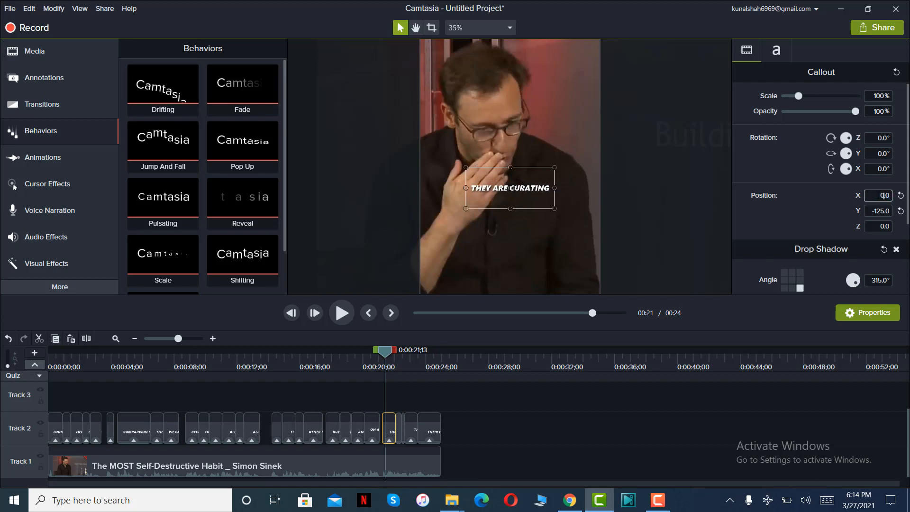
Widen the "THEIR SOCIAL MEDIA" caption to a single line and set its X position to 0.
mouse_move(385, 352)
mouse_down()
mouse_move(411, 358)
mouse_move(400, 357)
mouse_up()
click(537, 186)
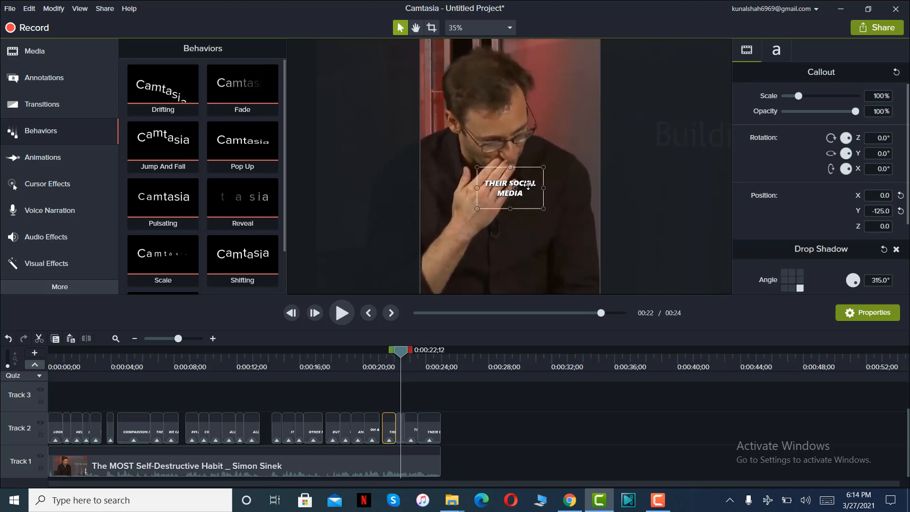
drag(542, 189, 564, 188)
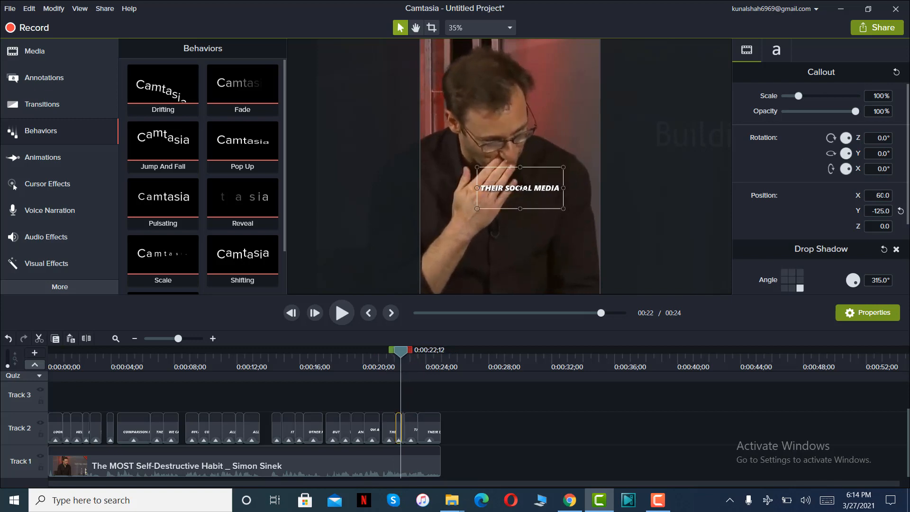
double_click(883, 195)
text(0)
key(Return)
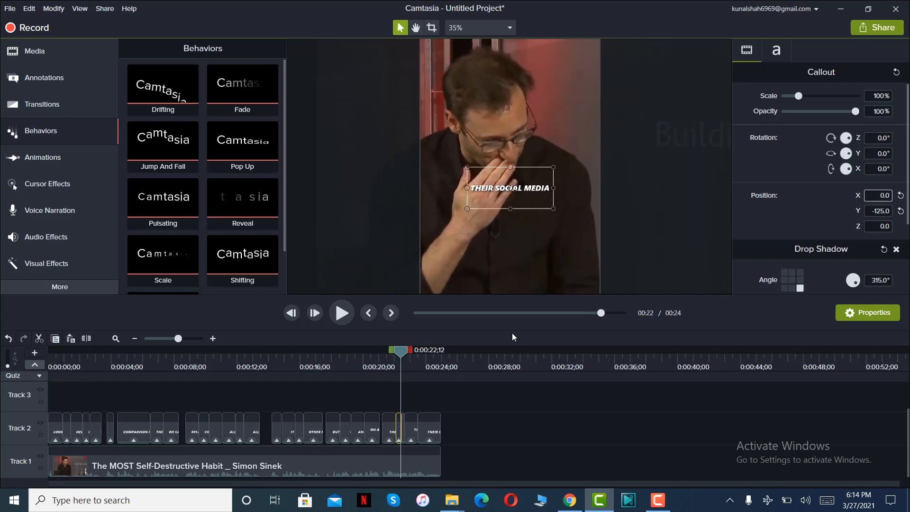
Widen the second "THEIR SOCIAL MEDIA" caption so it fits on one line, and set its X position to 0.
drag(401, 352, 404, 352)
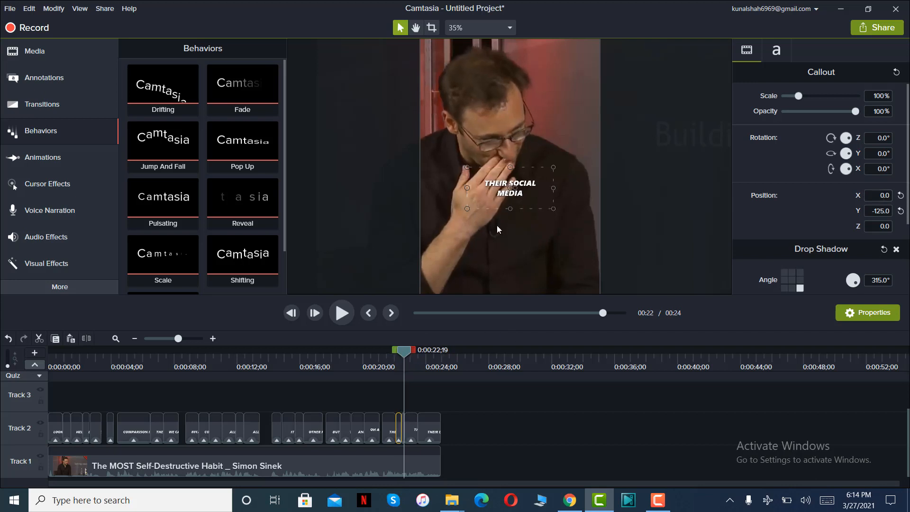
click(532, 188)
drag(543, 188, 563, 188)
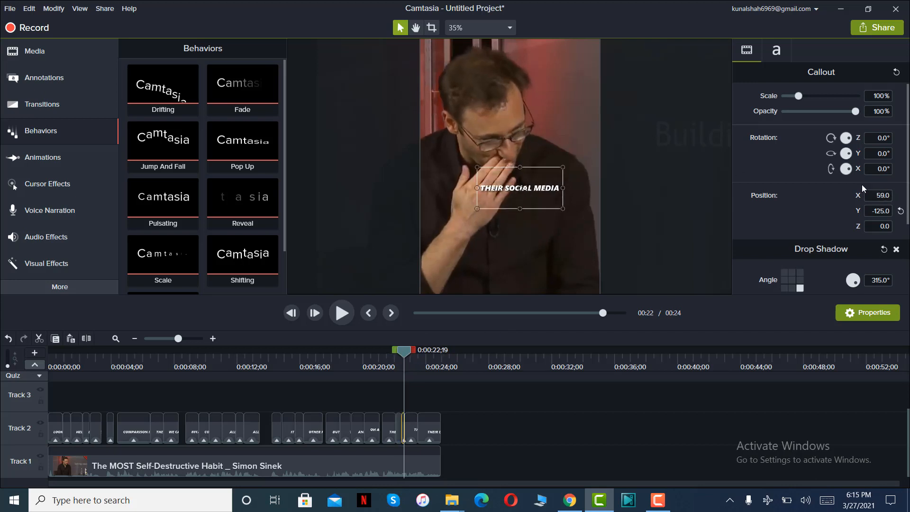
double_click(882, 196)
text(0)
key(Return)
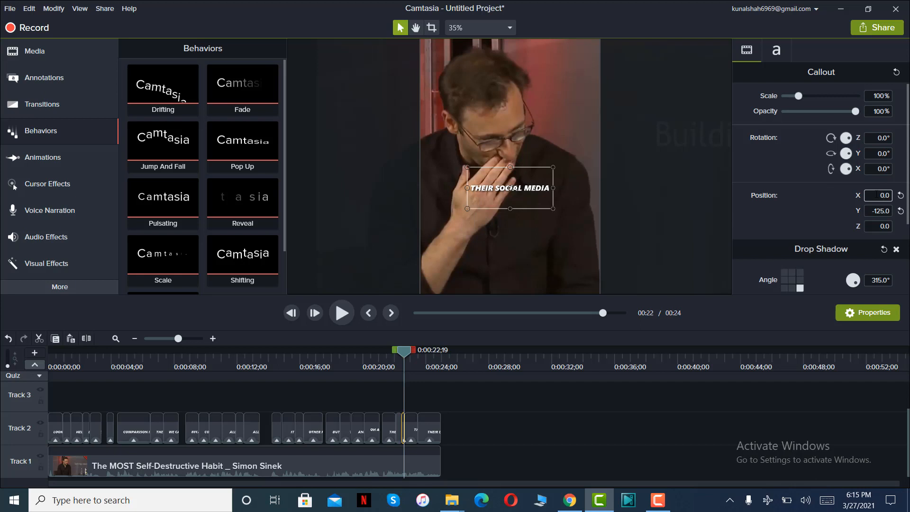
Widen the "THAT'S NOT REALLY" caption to a single line and recenter it at X 0.
drag(399, 352, 408, 352)
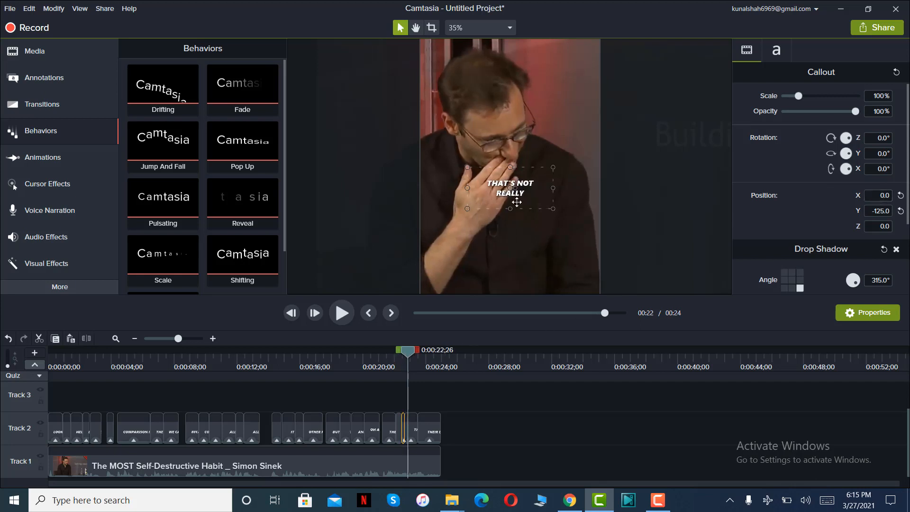
click(516, 195)
drag(541, 188, 561, 188)
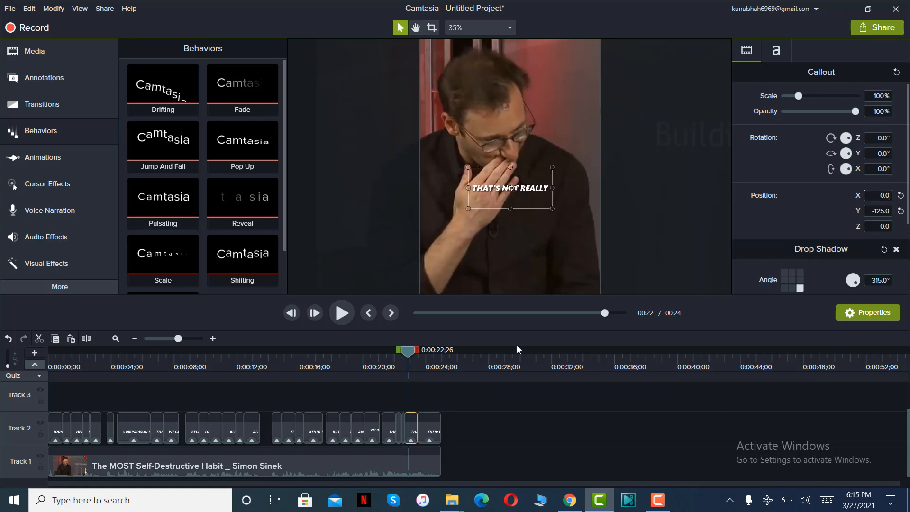
click(434, 350)
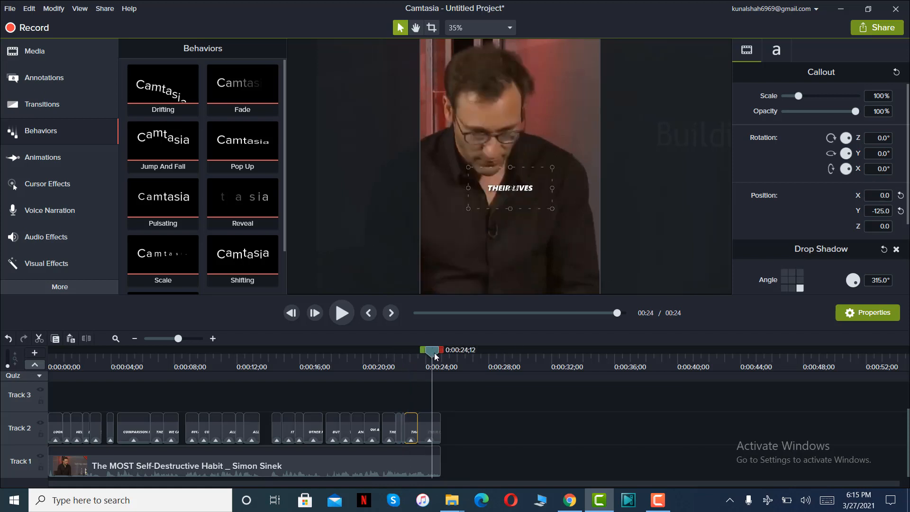
drag(434, 353, 384, 351)
scroll(672, 193, down, 3)
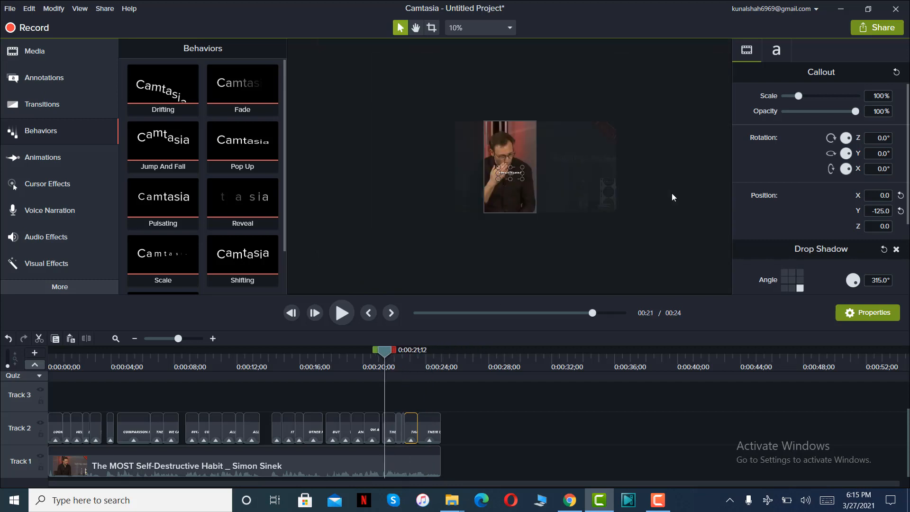
scroll(672, 193, up, 2)
click(493, 417)
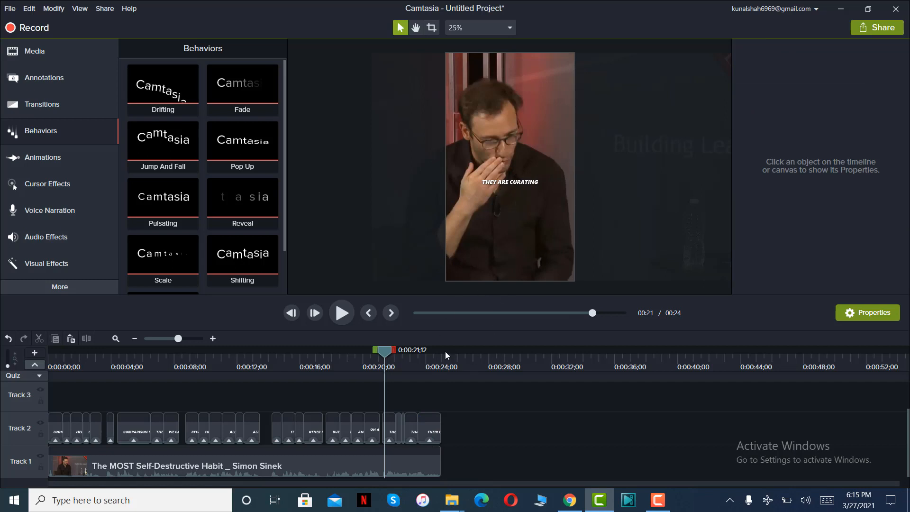
Change the text color of the first "THEIR SOCIAL MEDIA" caption to yellow.
mouse_move(386, 355)
mouse_down()
mouse_move(425, 358)
mouse_move(401, 361)
mouse_up()
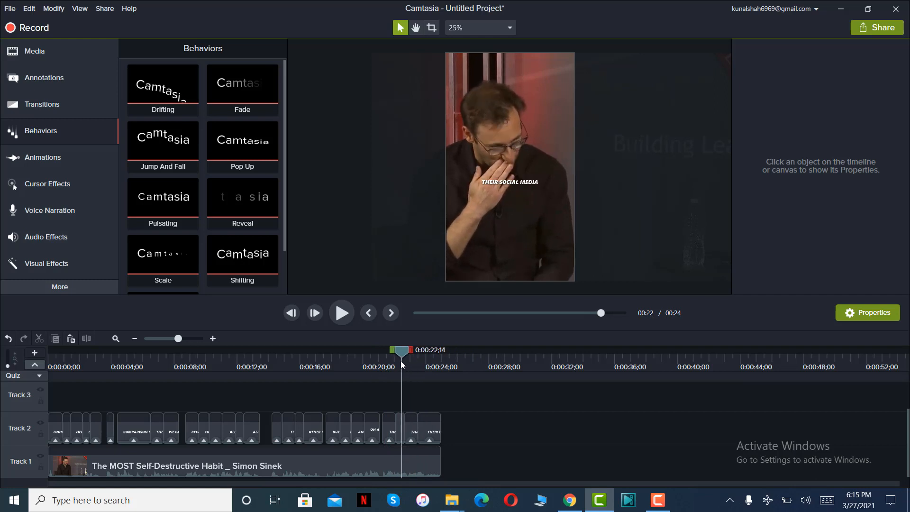
click(519, 188)
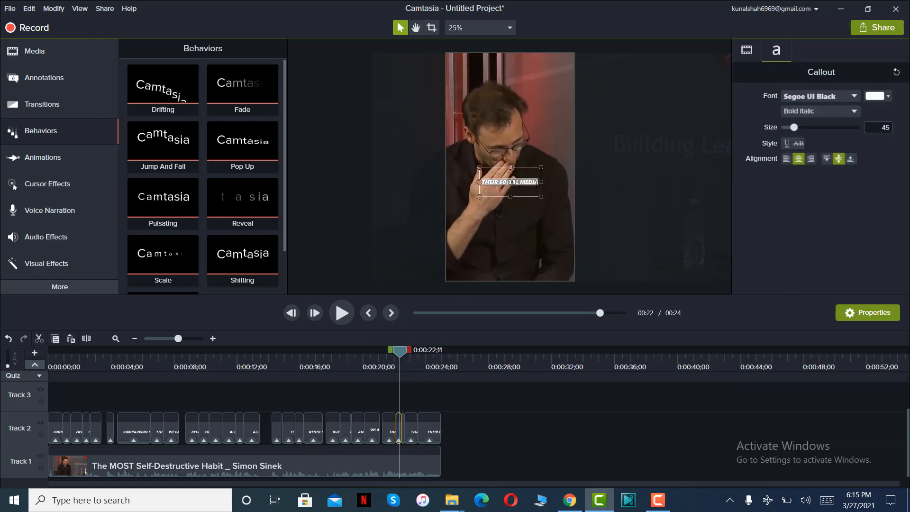
click(878, 96)
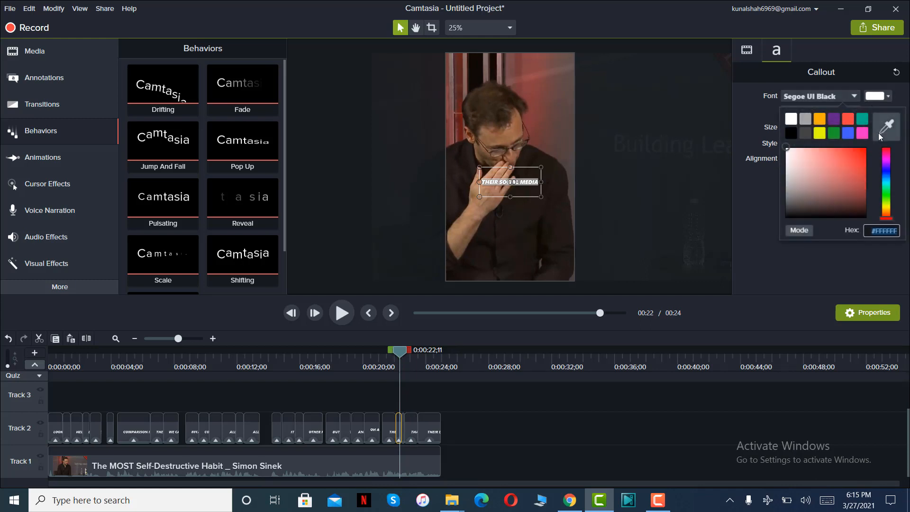
click(882, 236)
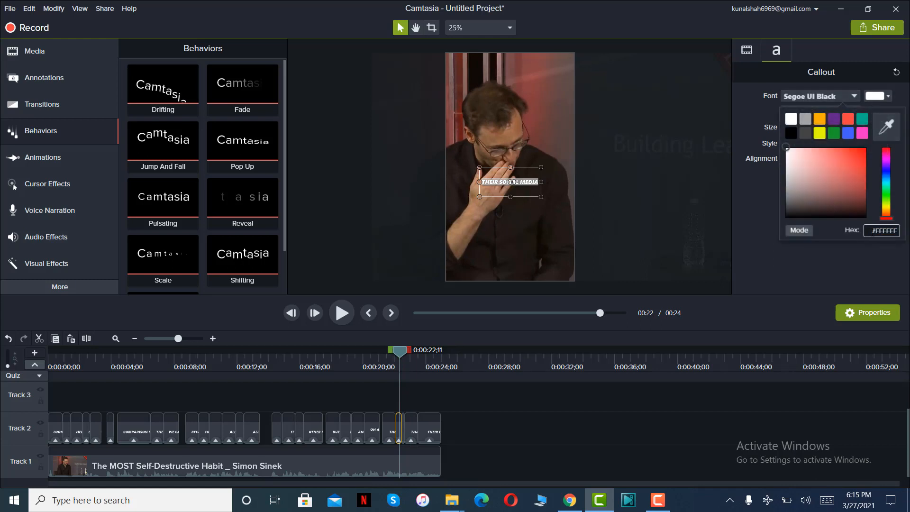
key(ctrl+a)
click(821, 132)
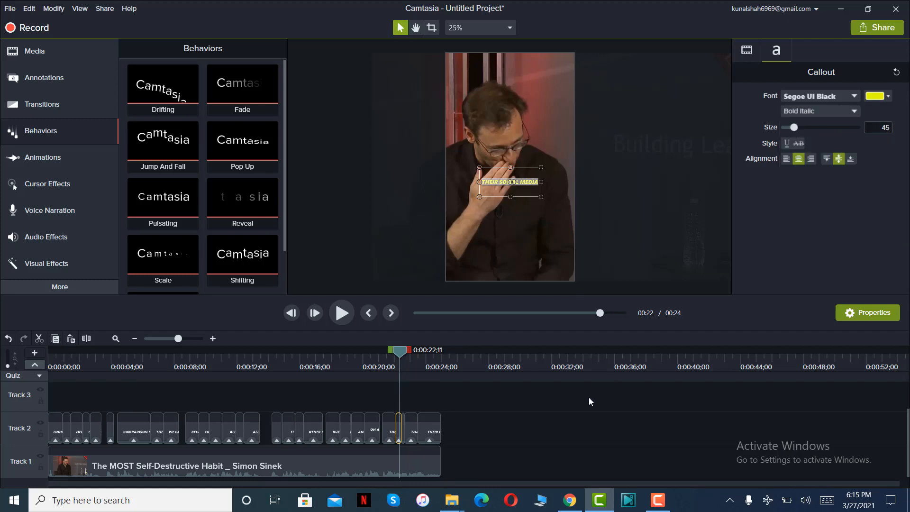
click(531, 416)
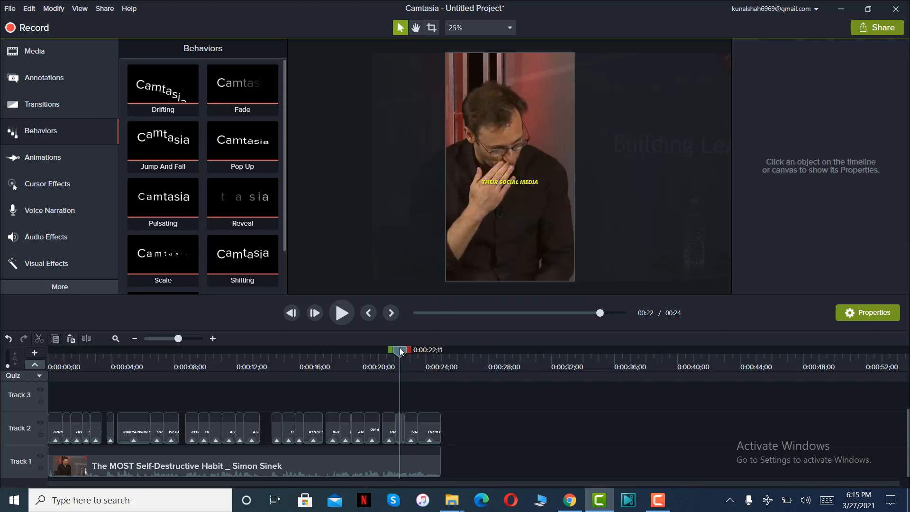
Delete the yellow duplicate of the "THEIR SOCIAL MEDIA" caption from Track 2.
click(346, 355)
click(405, 354)
drag(403, 357, 400, 358)
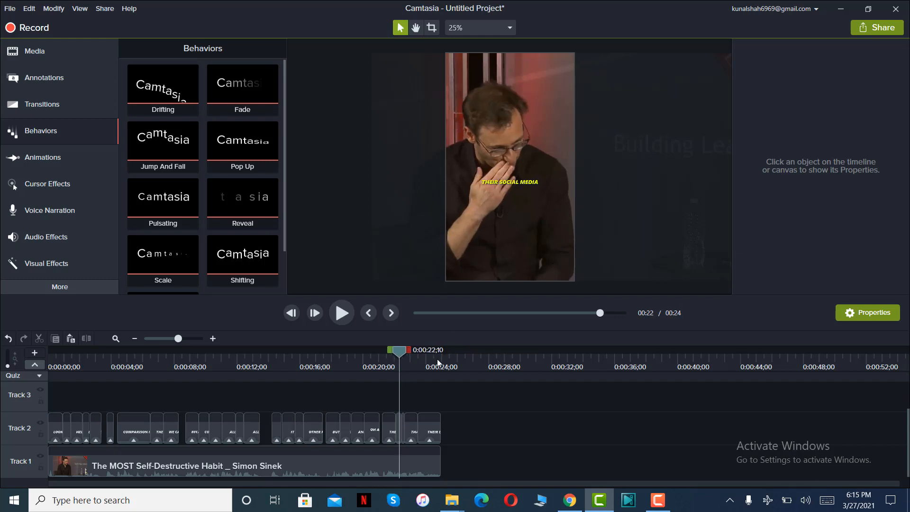
click(400, 428)
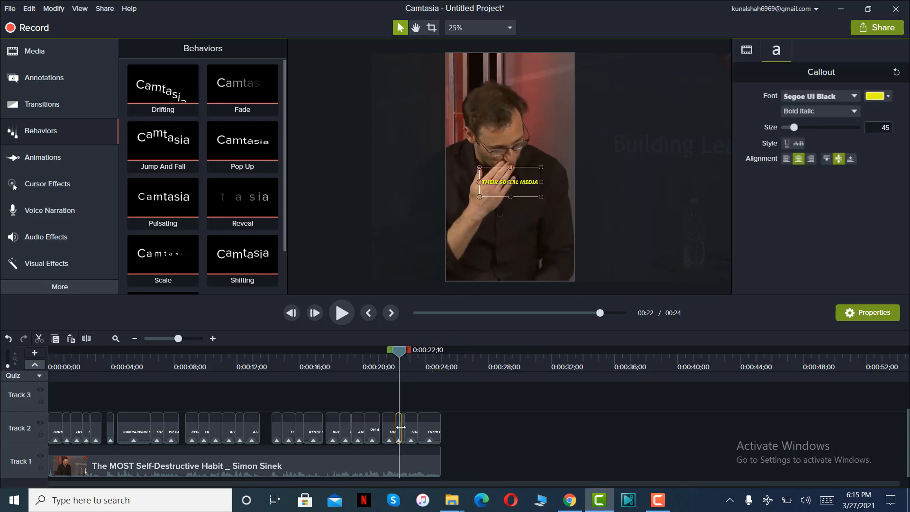
key(Delete)
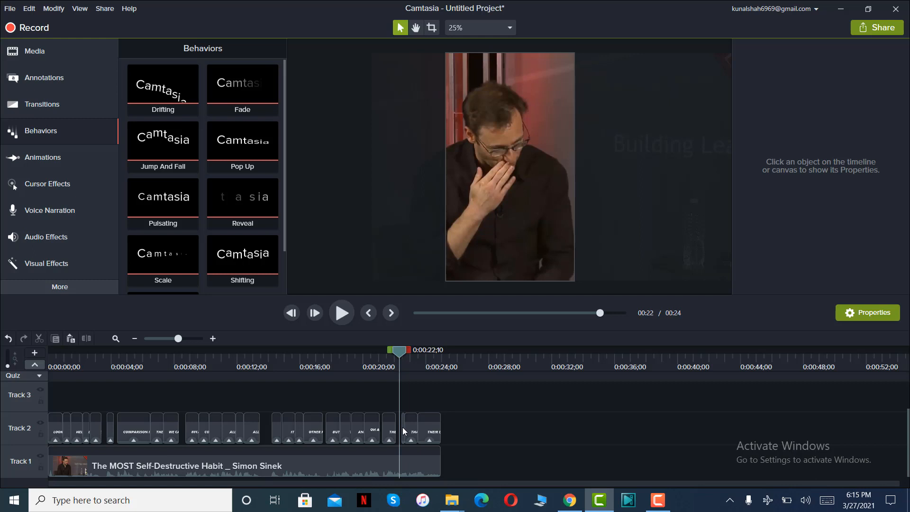
key(ctrl+z)
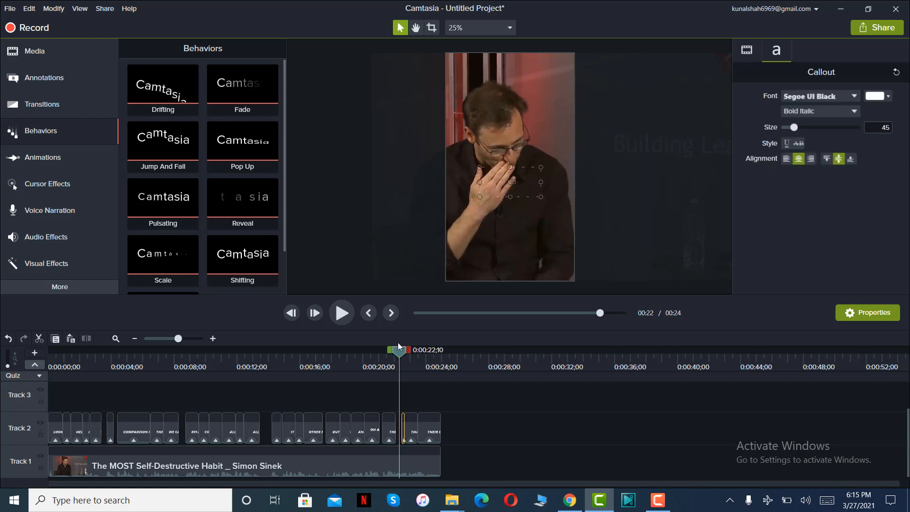
Extend the start of the remaining "THEIR SOCIAL MEDIA" caption back to close the gap after "THEY ARE CURATING".
drag(397, 350, 394, 351)
click(342, 310)
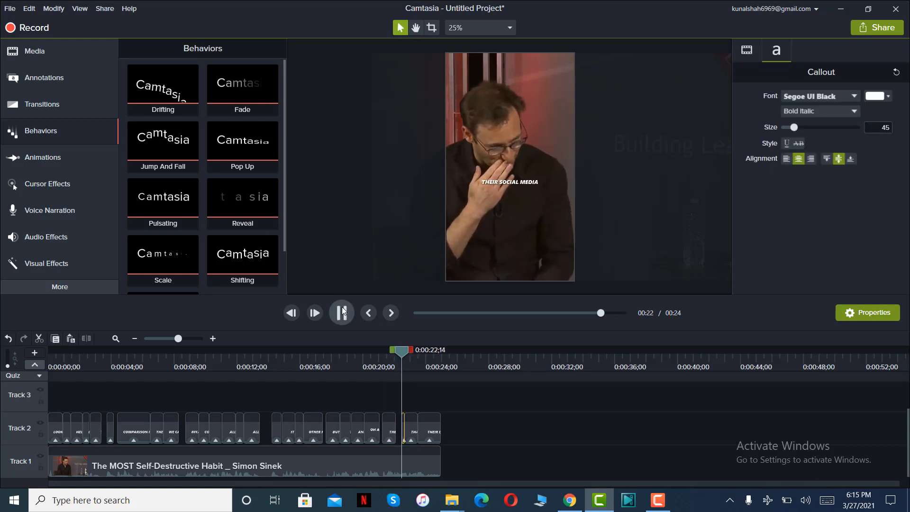
click(342, 307)
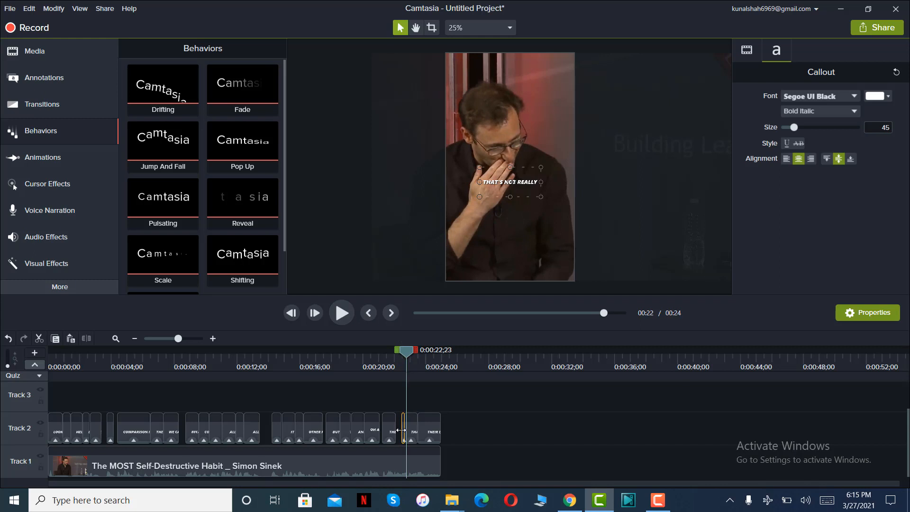
drag(402, 433, 396, 433)
drag(405, 354, 400, 355)
click(543, 462)
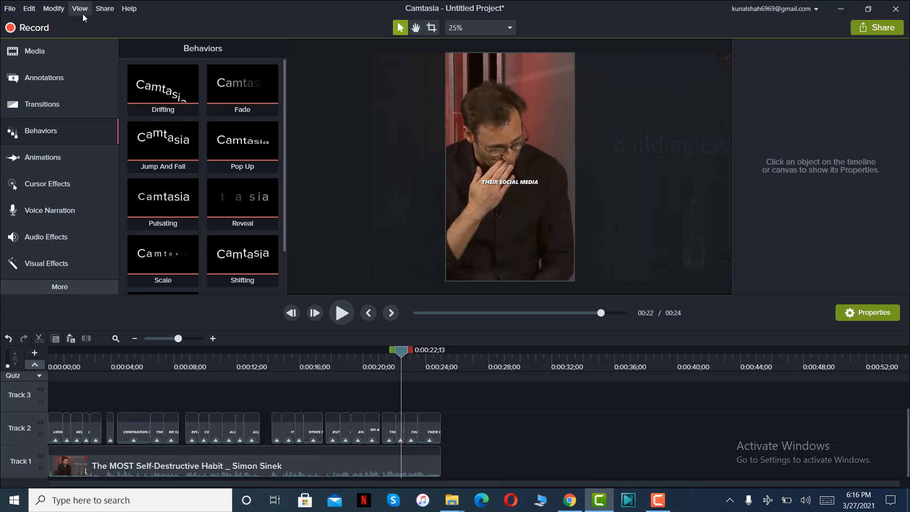
Recolor the "THEIR SOCIAL MEDIA" caption with the teal #80FFDB sampled from the MS logo in the media bin.
click(76, 41)
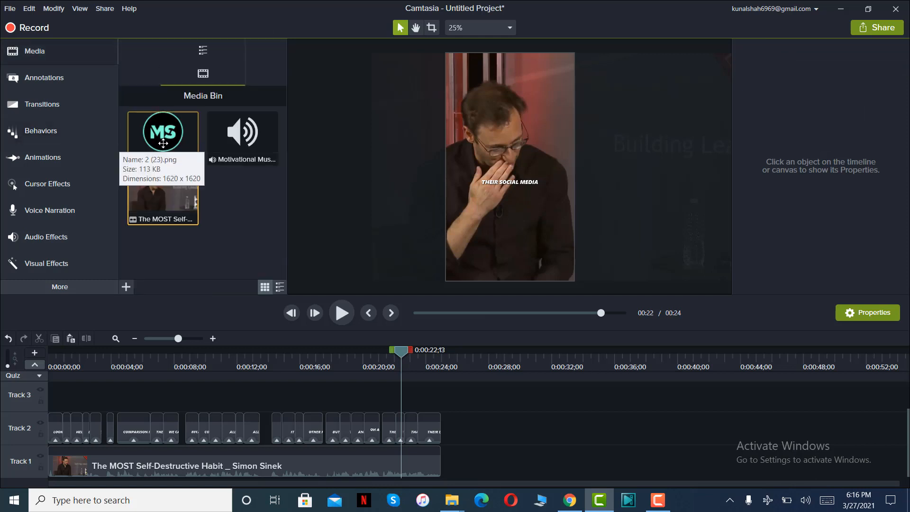
click(541, 181)
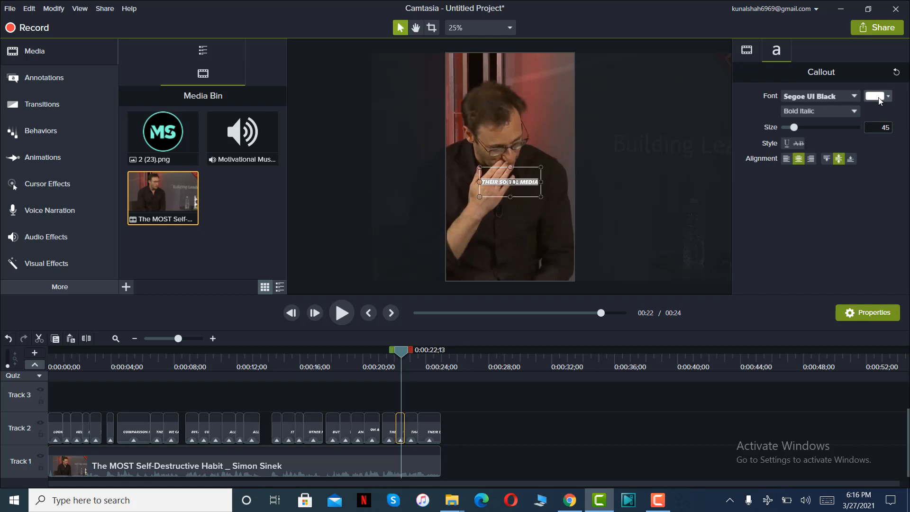
click(879, 99)
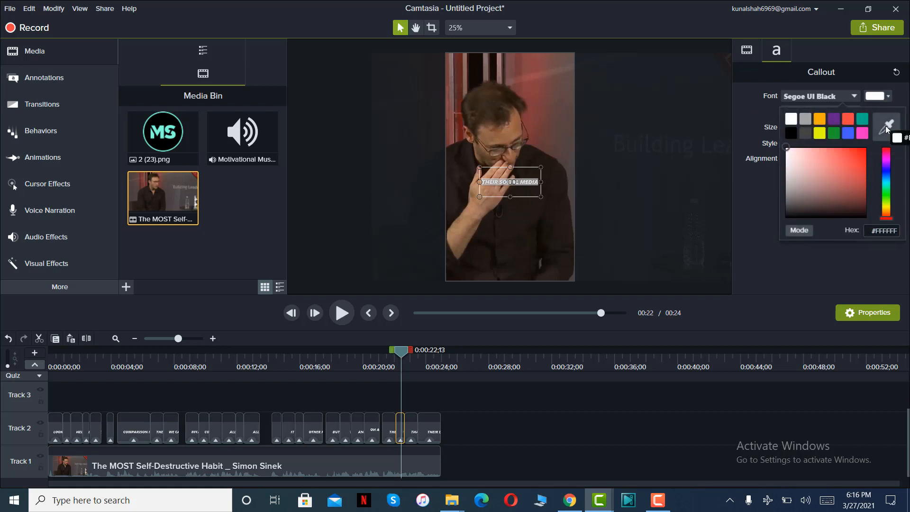
click(886, 127)
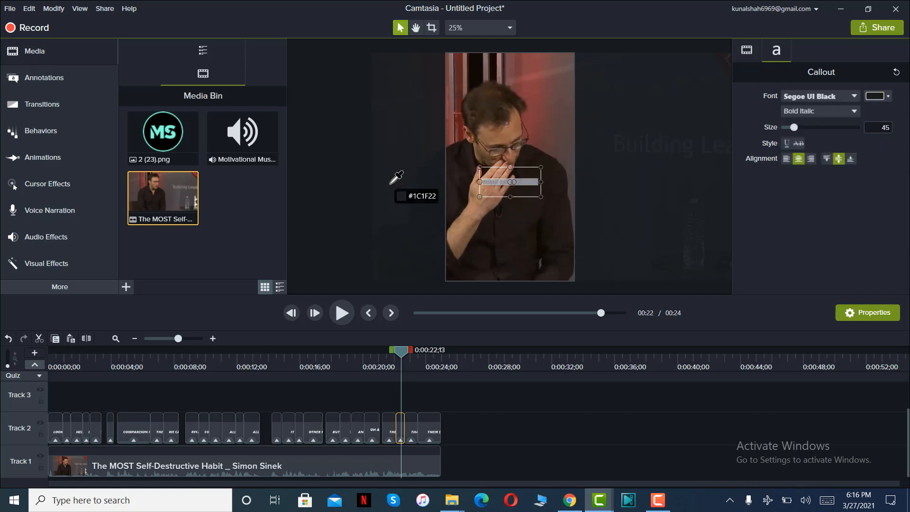
click(174, 134)
click(533, 432)
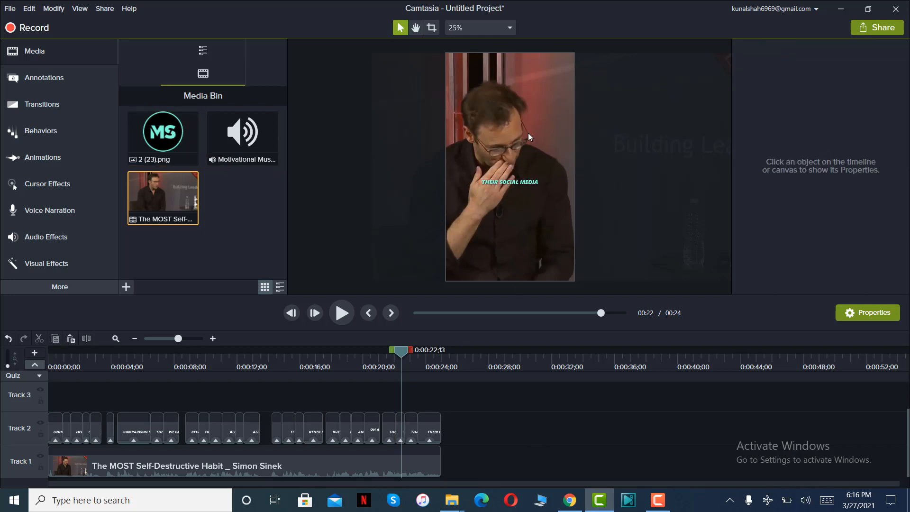
Copy the hex color code of the teal "THEIR SOCIAL MEDIA" caption.
click(516, 187)
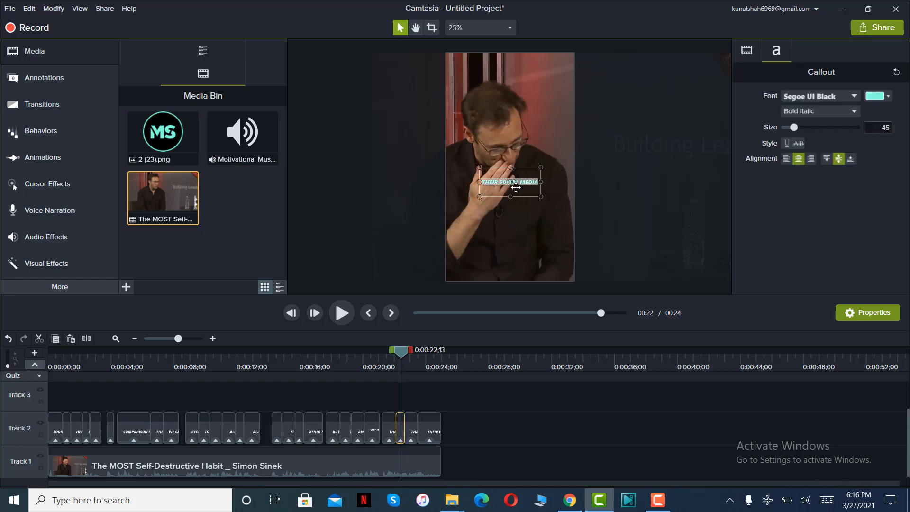
click(888, 97)
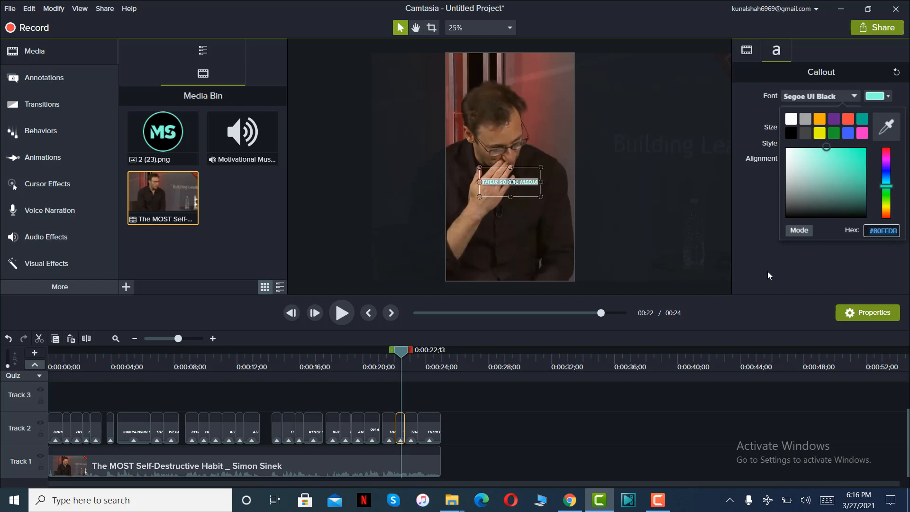
click(502, 448)
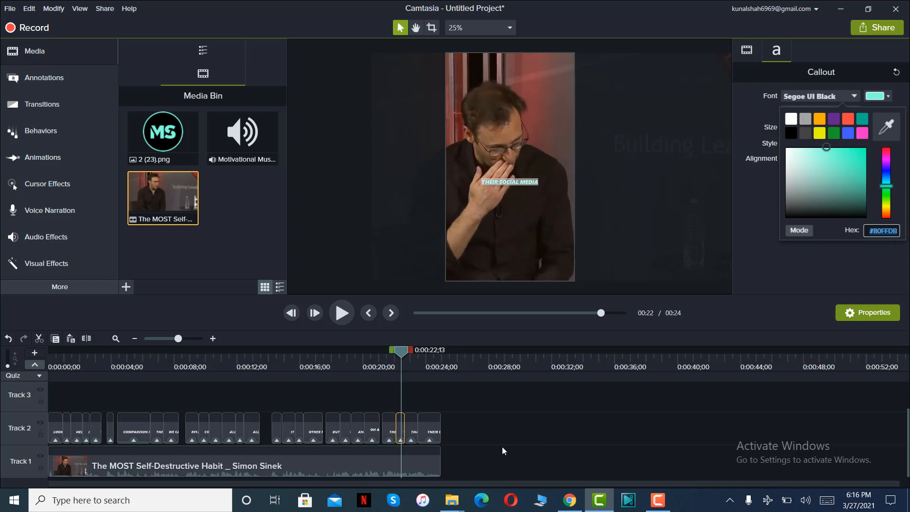
click(141, 427)
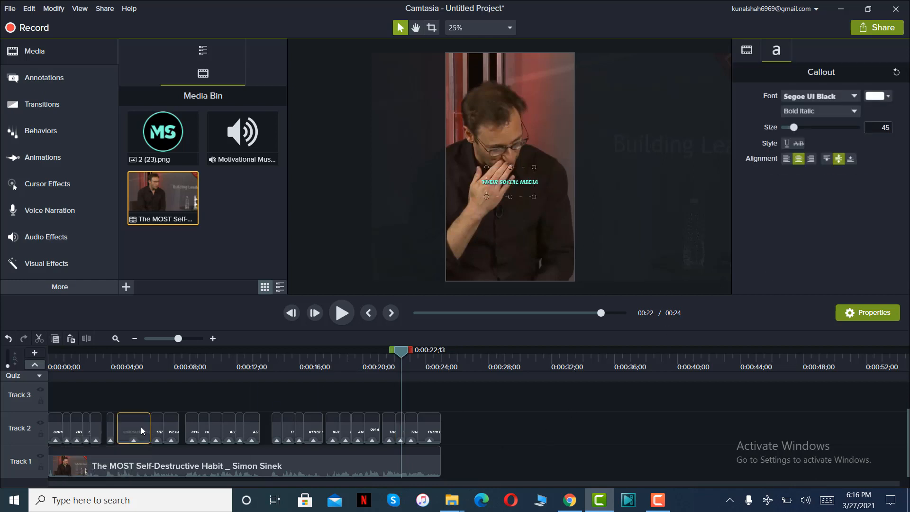
ctrl+click(438, 436)
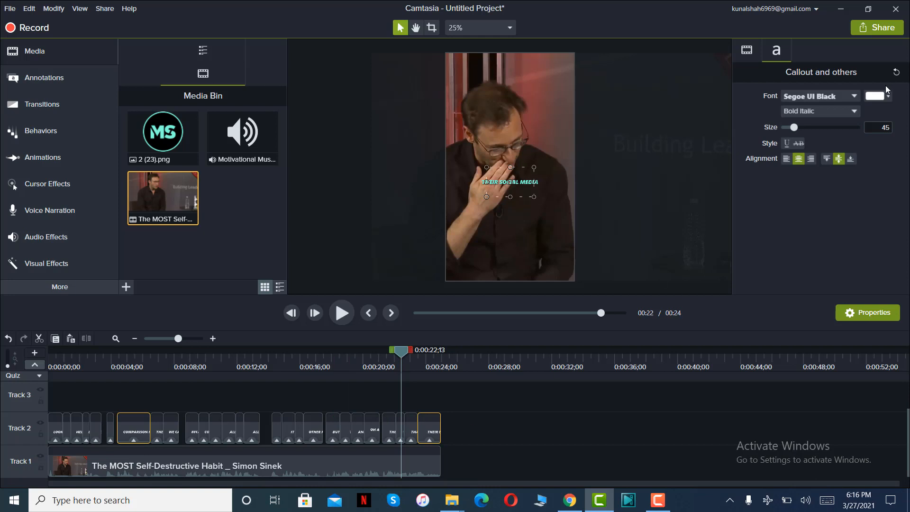
click(457, 458)
Set the text color of the final "THEIR LIVES" caption to #80FFDB.
drag(402, 356, 424, 358)
click(526, 182)
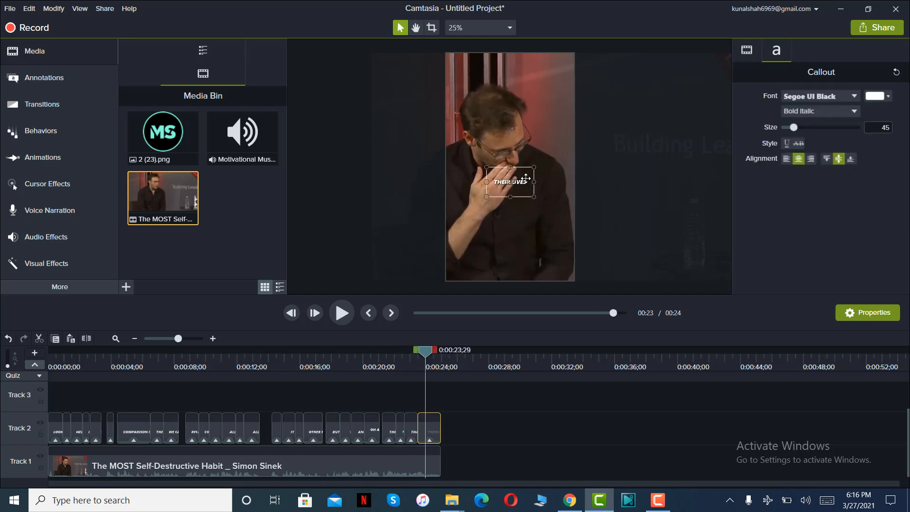
click(887, 97)
key(ctrl+v)
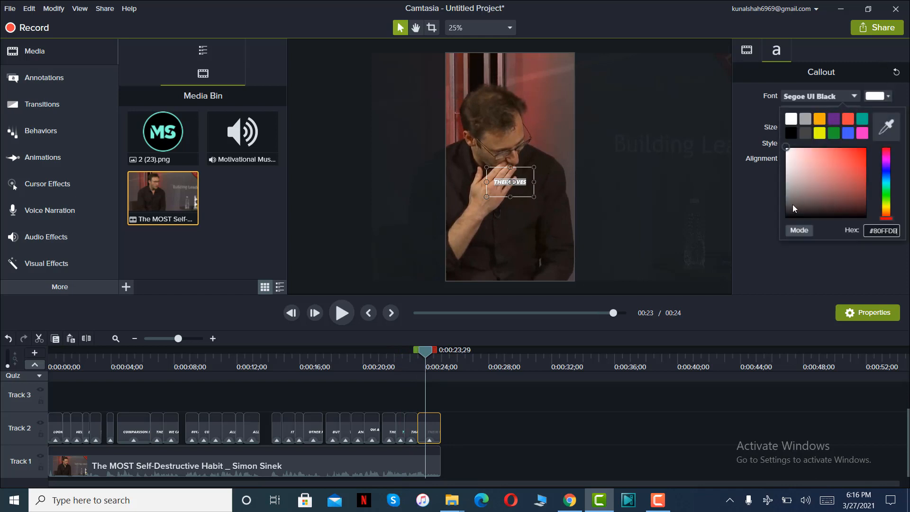
click(756, 218)
Set the text color of the "THAT'S NOT REALLY" caption to #80FFDB.
drag(428, 352, 411, 352)
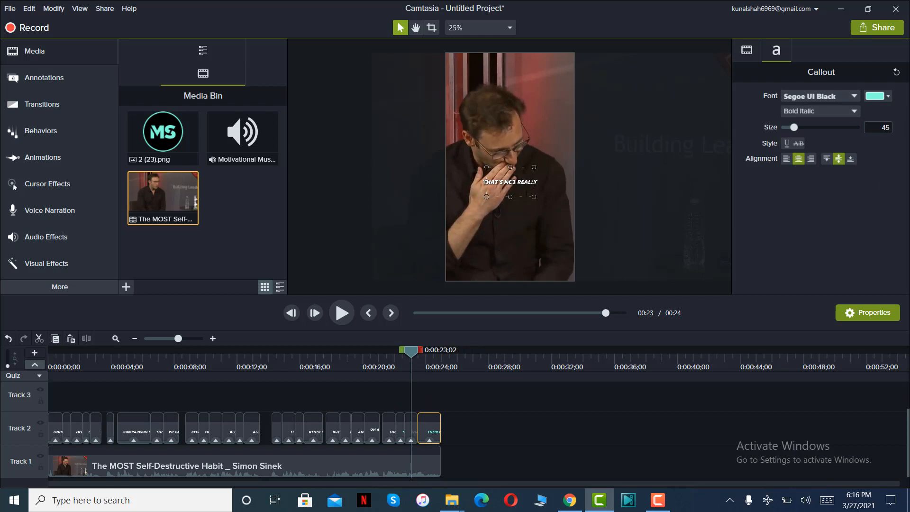
click(524, 188)
click(874, 96)
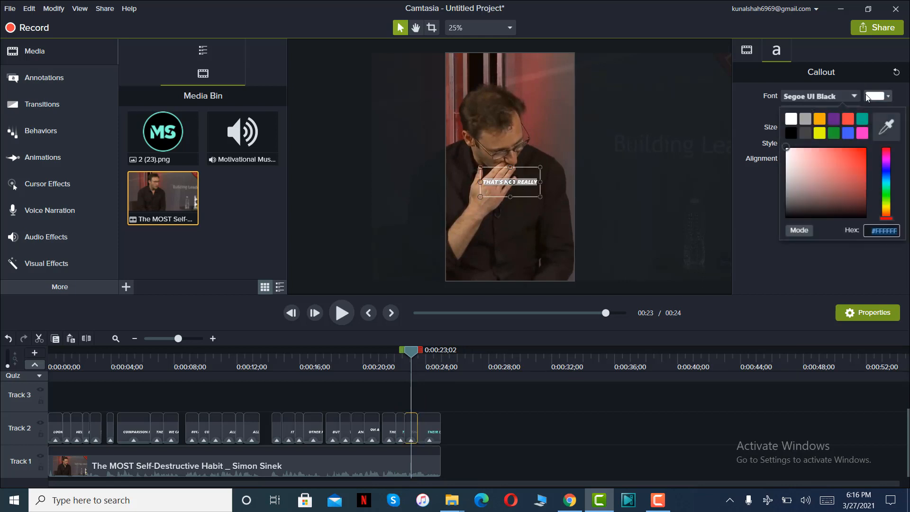
click(763, 226)
click(470, 434)
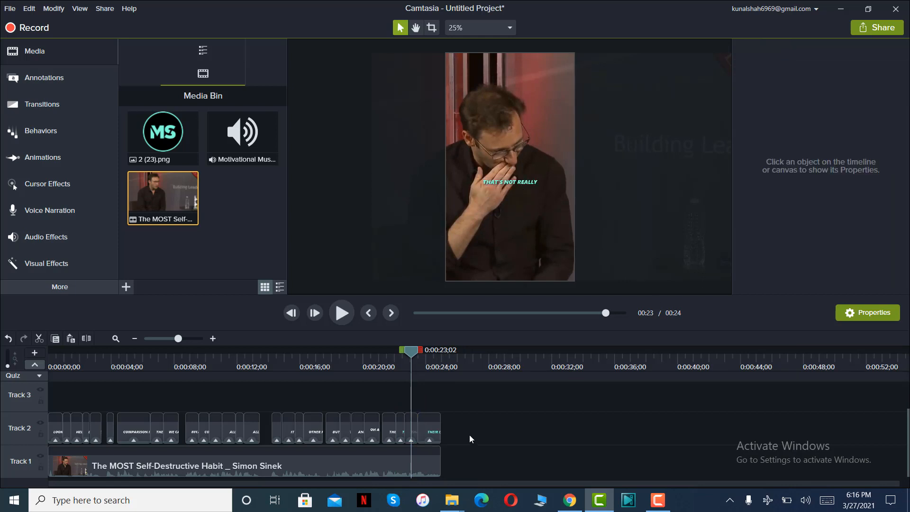
Add the MS logo 2 (23).png at the start of Track 3 and extend it to the end of the interview clip.
drag(417, 354, 124, 391)
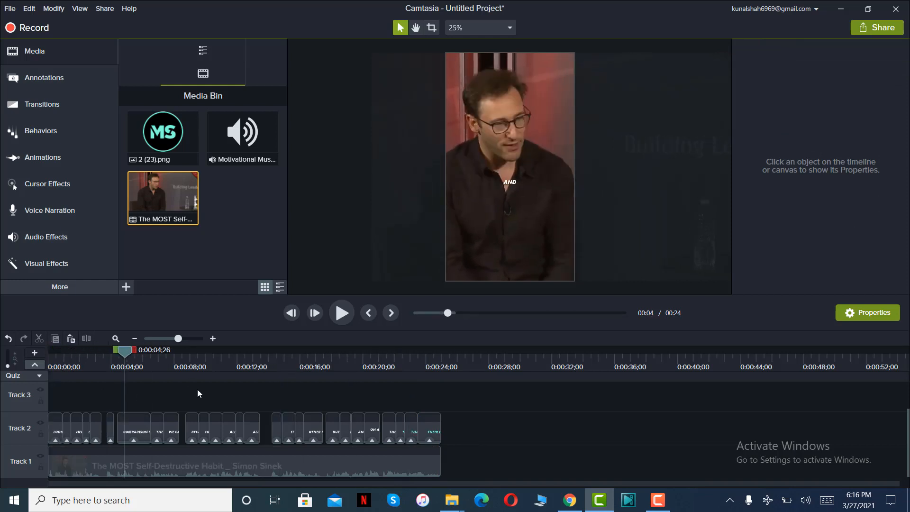
drag(197, 388, 354, 393)
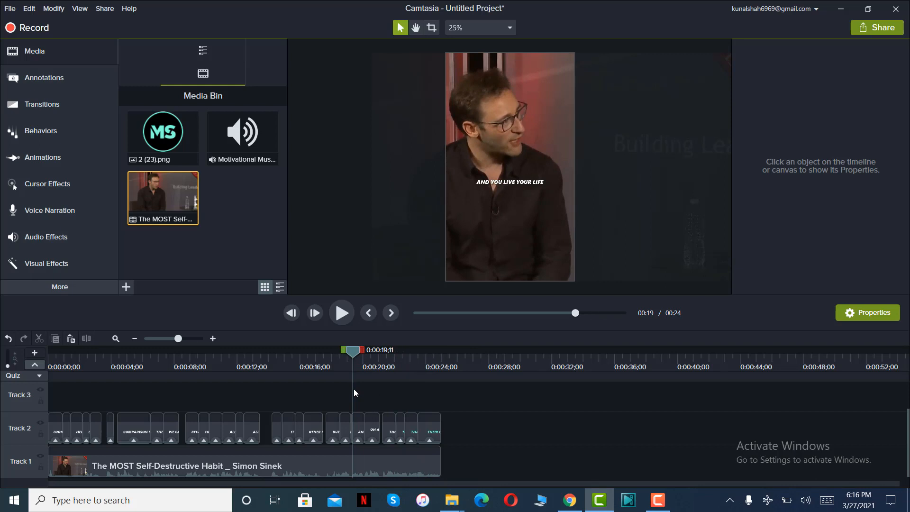
drag(354, 389, 342, 390)
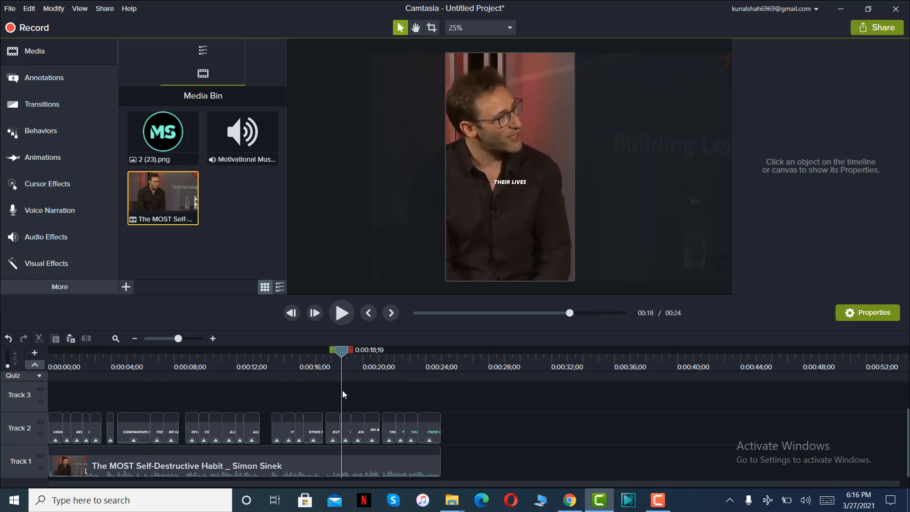
drag(189, 138, 38, 407)
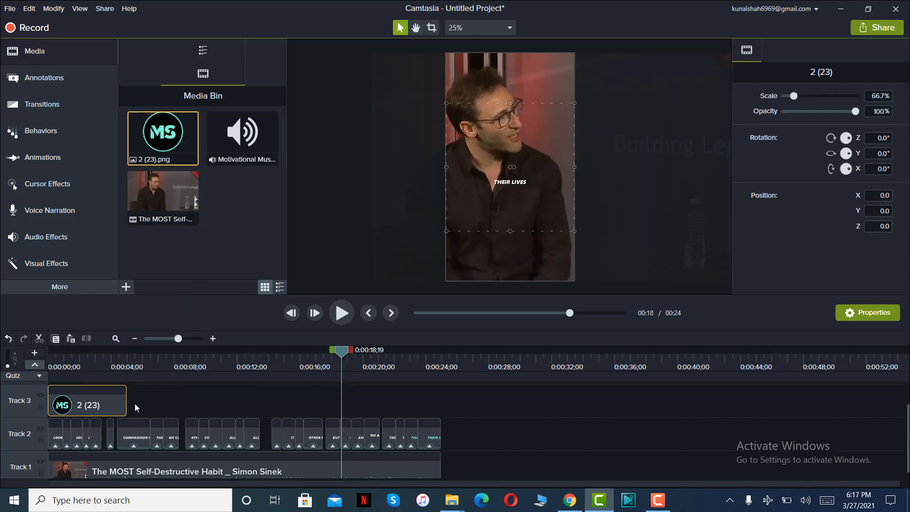
drag(126, 404, 441, 408)
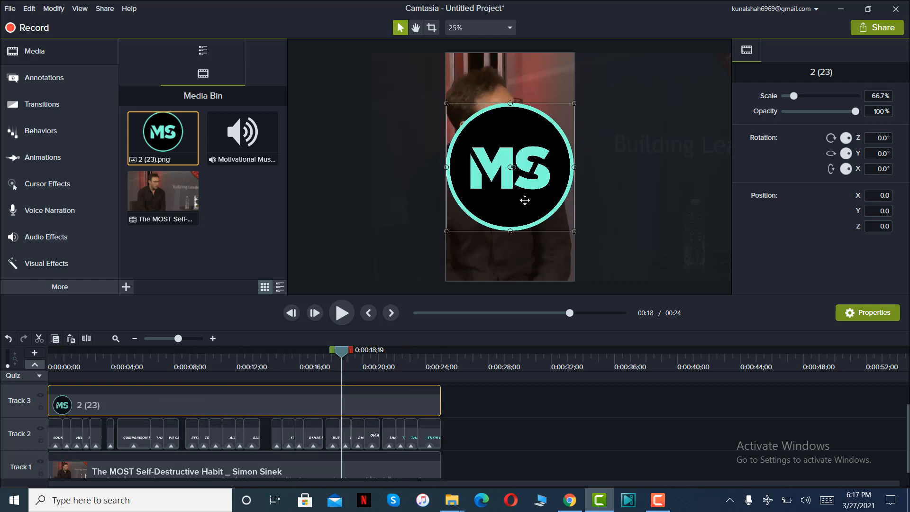
Scale the MS logo down to about 7.9% and place it centered near the lower edge of the video frame.
drag(511, 103, 511, 214)
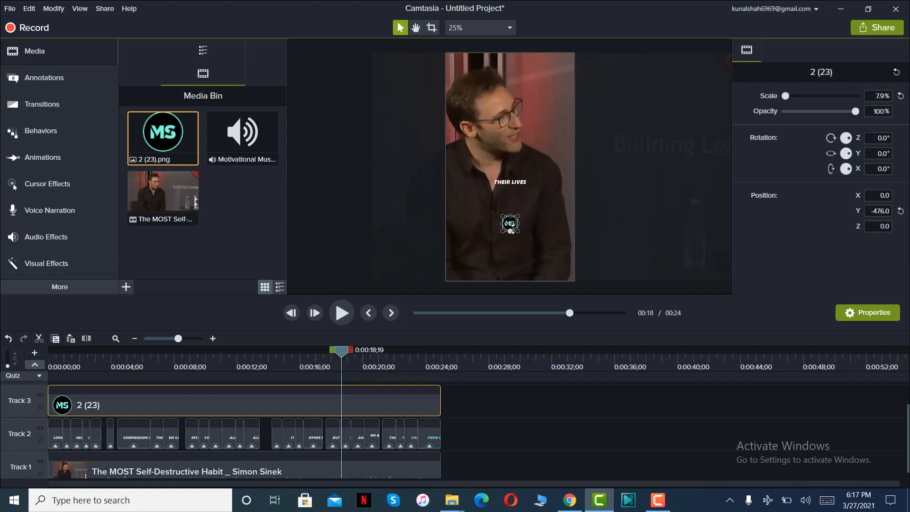
drag(511, 215, 512, 271)
click(526, 443)
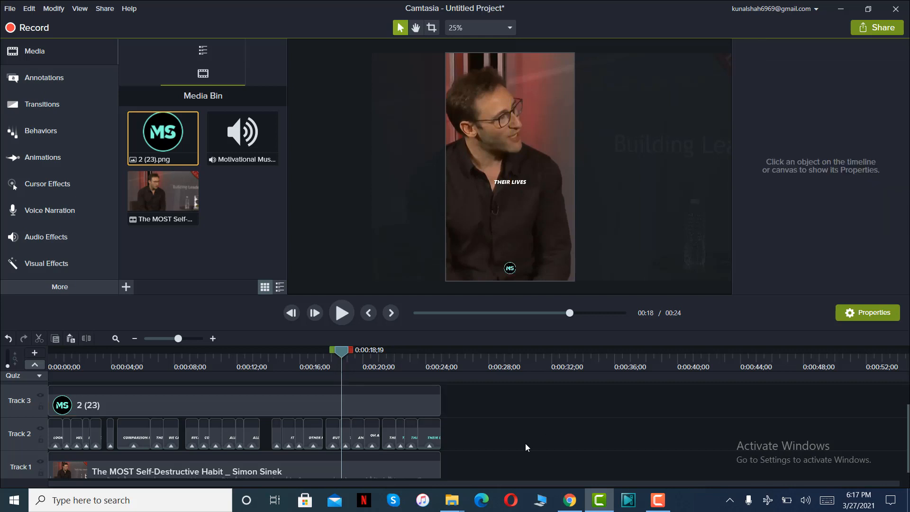
Add a white text rectangle callout over the reel's full length on Track 4, shaped as a thin full-width bar along the frame's lower edge.
drag(346, 352, 49, 366)
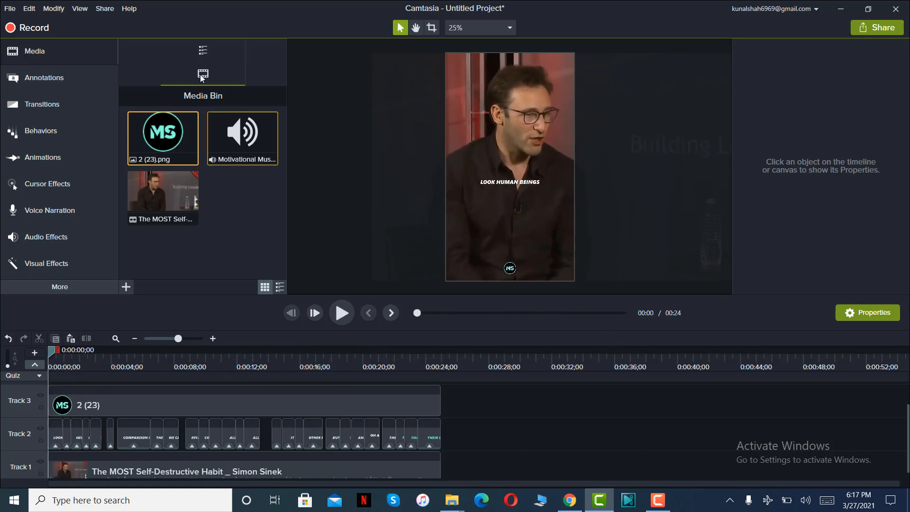
click(87, 78)
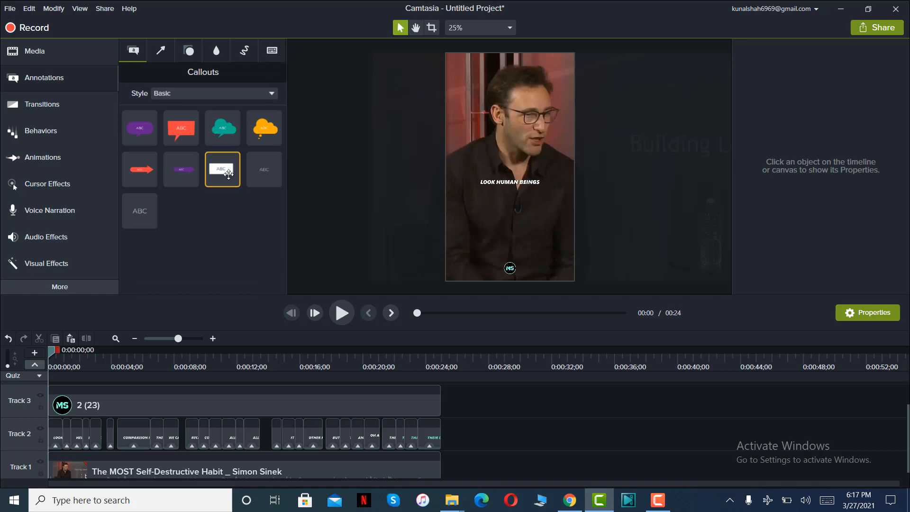
drag(226, 176, 441, 405)
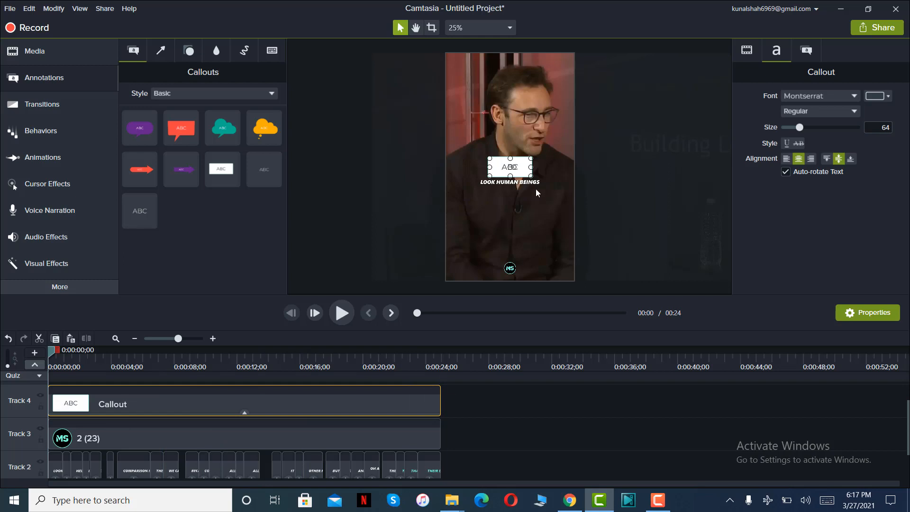
drag(520, 167, 575, 280)
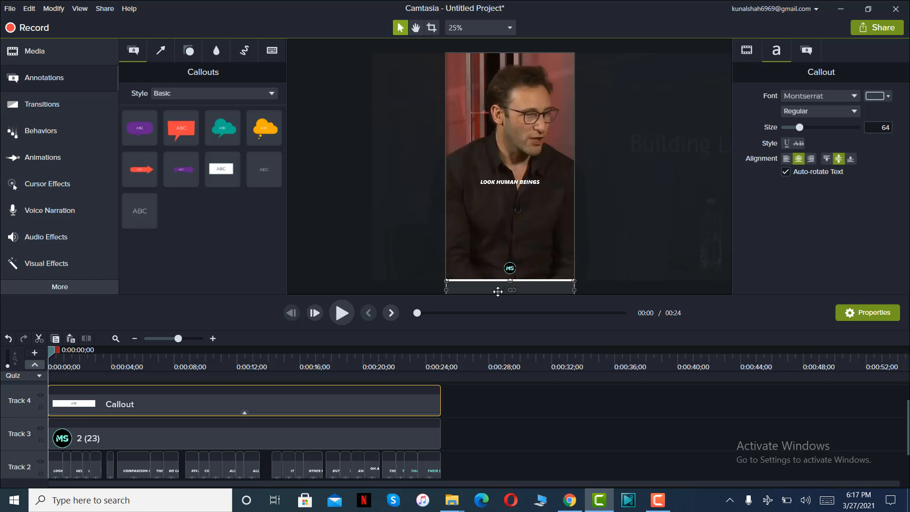
Apply a Slide right transition to the start of the bar callout and stretch it over the callout's entire duration.
click(79, 113)
scroll(233, 191, down, 6)
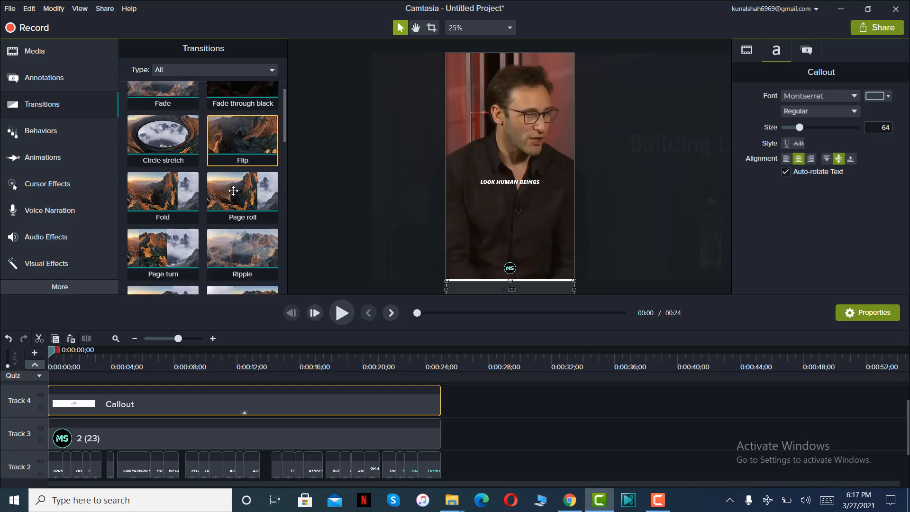
drag(233, 190, 461, 397)
click(57, 403)
drag(56, 354, 151, 354)
drag(87, 362, 1, 369)
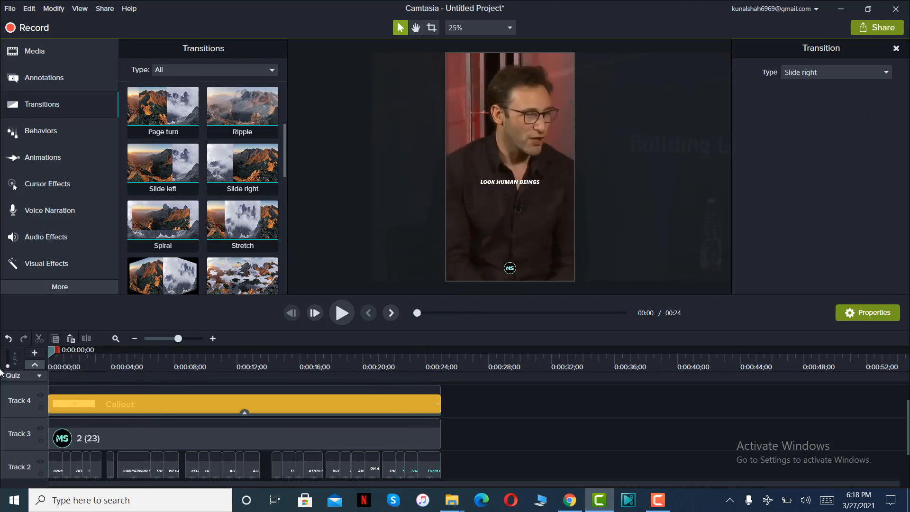
Set the bar callout's solid fill color to the copied teal #80FFDB.
click(487, 286)
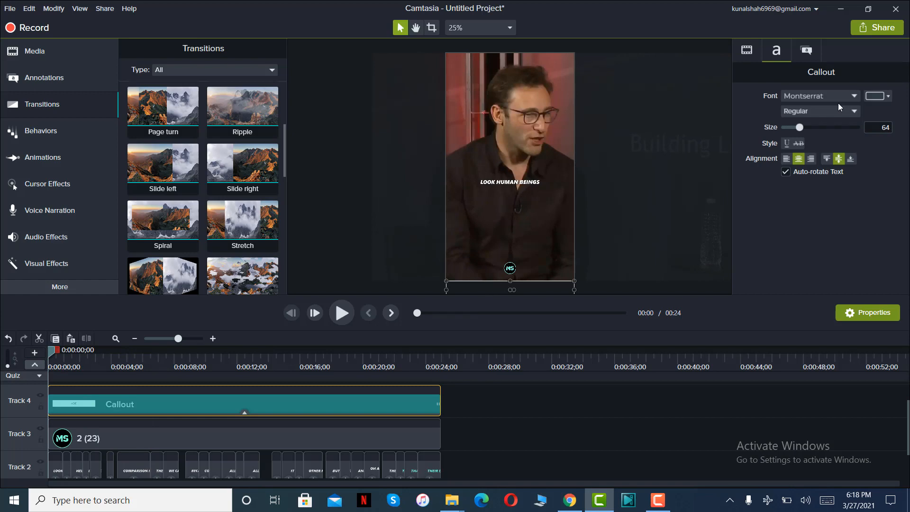
click(808, 49)
click(877, 138)
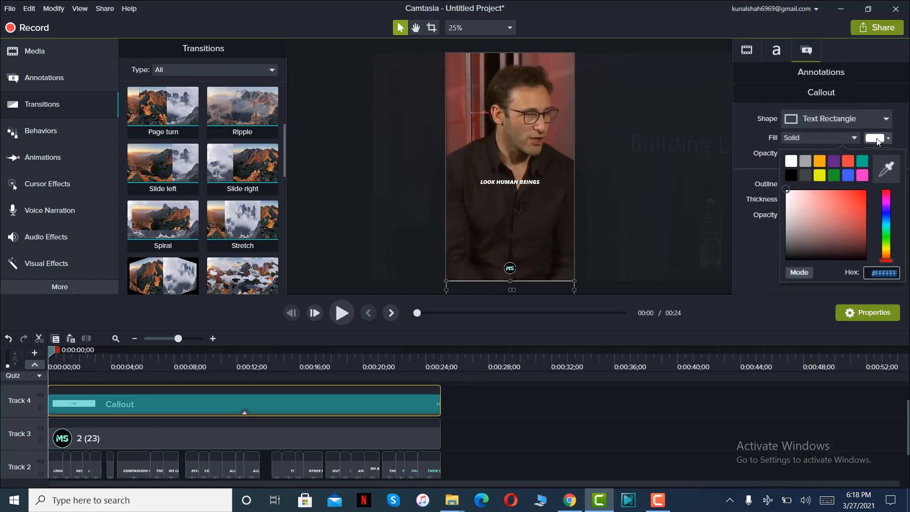
text(#80FFDB)
drag(866, 271, 908, 275)
key(ctrl+c)
click(764, 247)
Set the bar callout's outline color to the same teal #80FFDB.
click(875, 185)
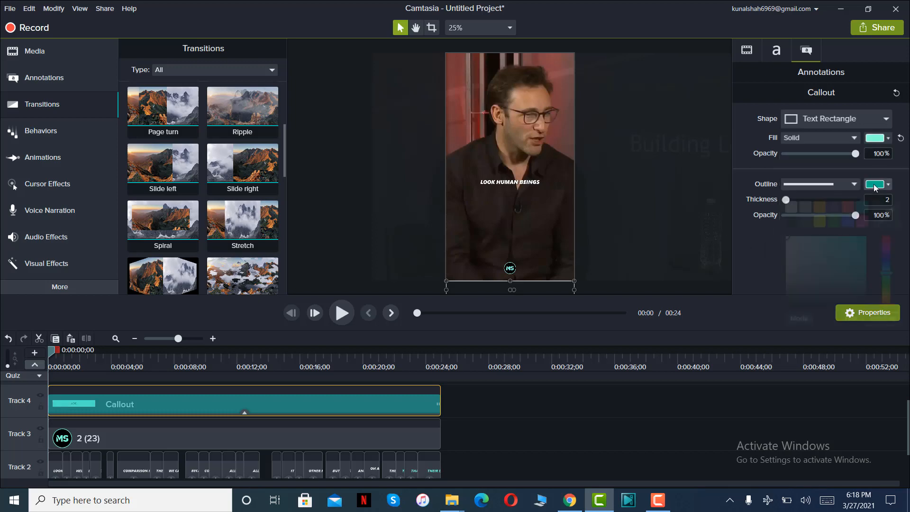
key(ctrl+v)
click(767, 248)
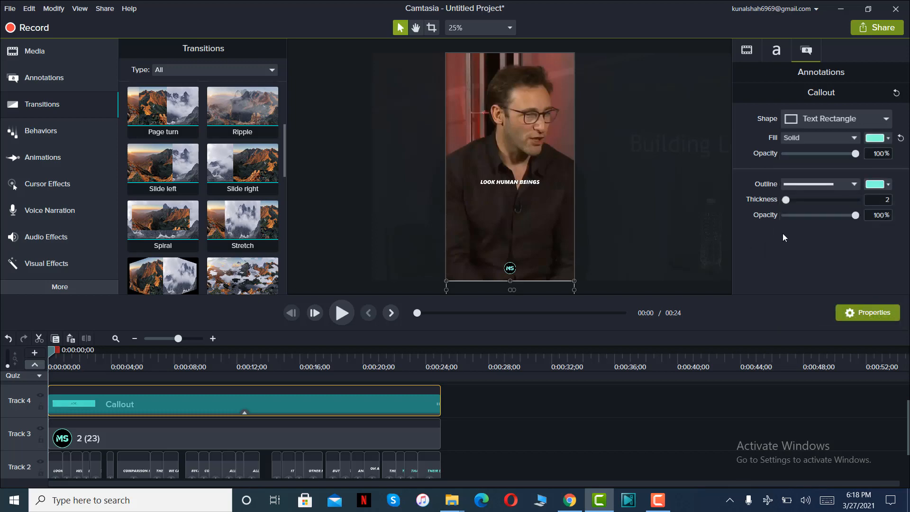
click(551, 399)
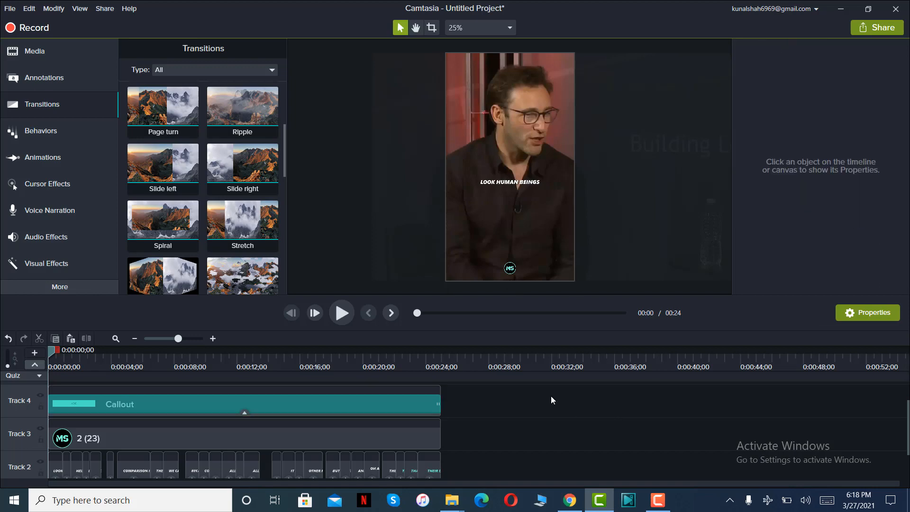
Preview the reel and center the "OH AND BY THE WAY" caption horizontally by setting its X position to 0.
click(341, 314)
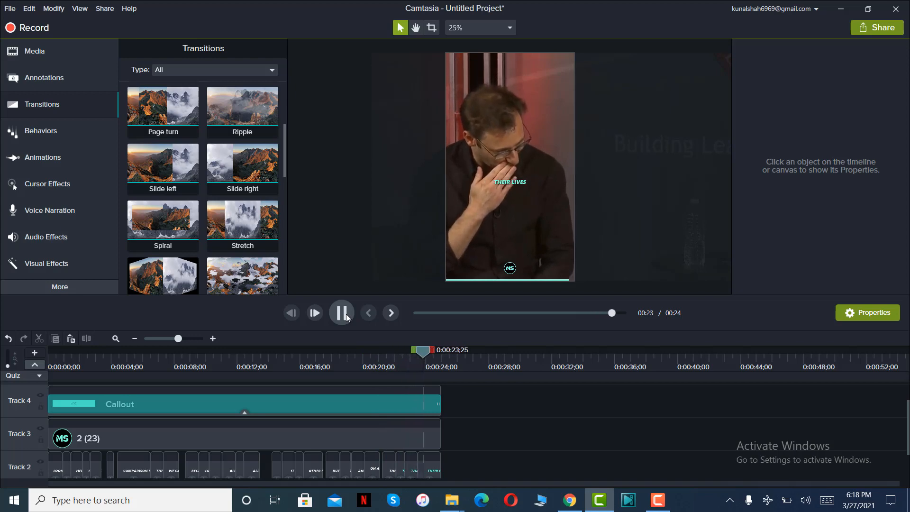
click(346, 313)
scroll(518, 452, down, 1)
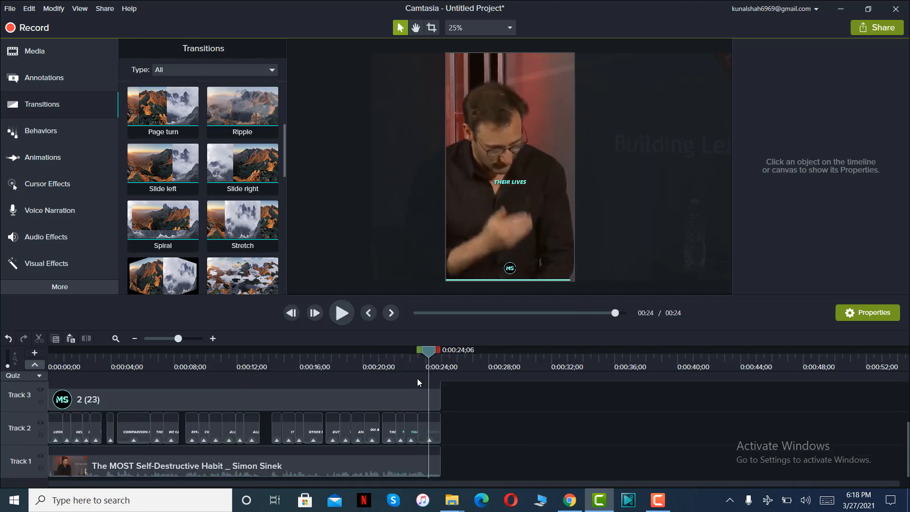
click(372, 353)
click(529, 179)
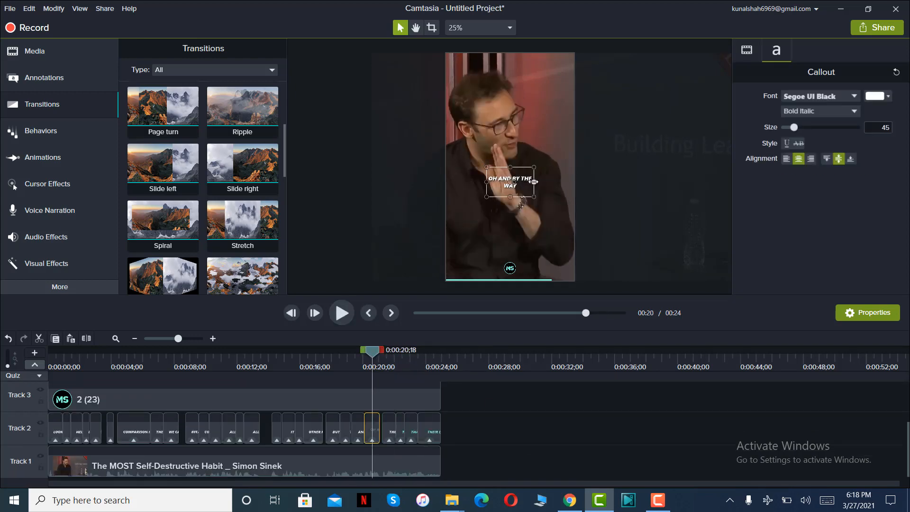
click(748, 53)
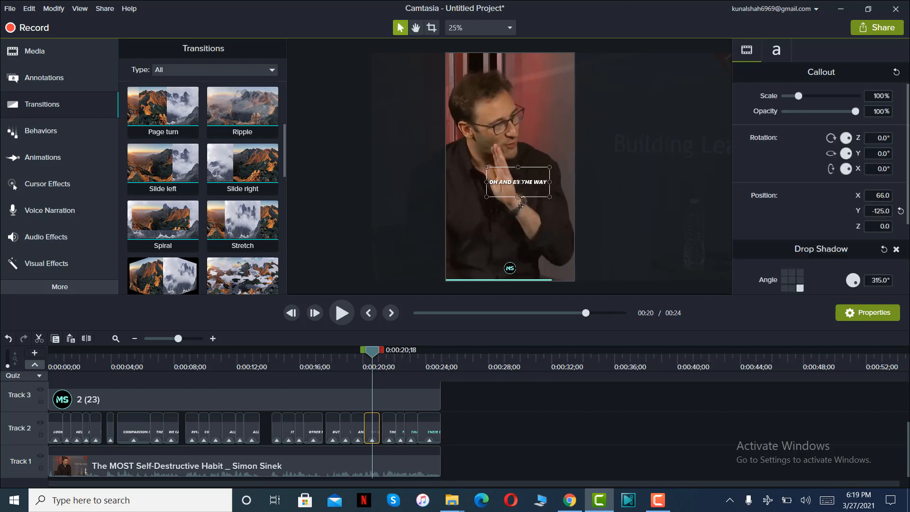
text(0)
key(Return)
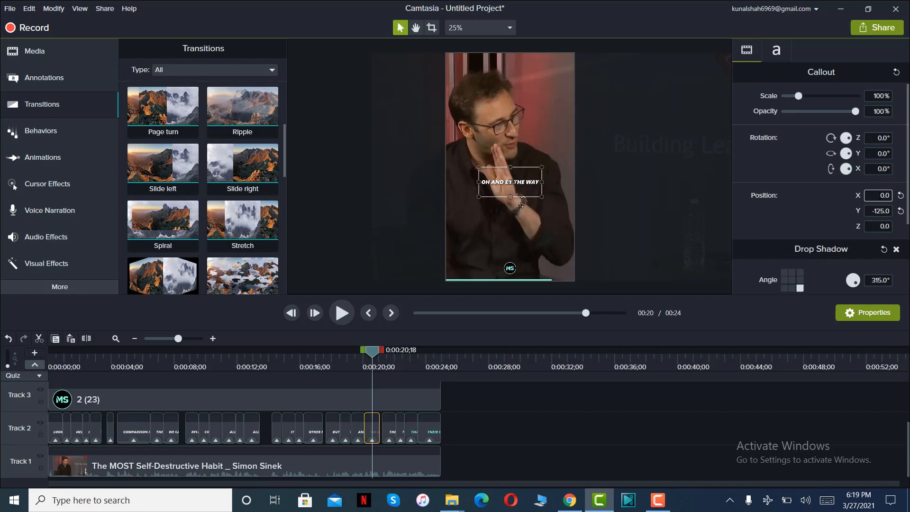
Select all the captions on Track 2 together to check their alignment and position values.
drag(458, 443, 26, 437)
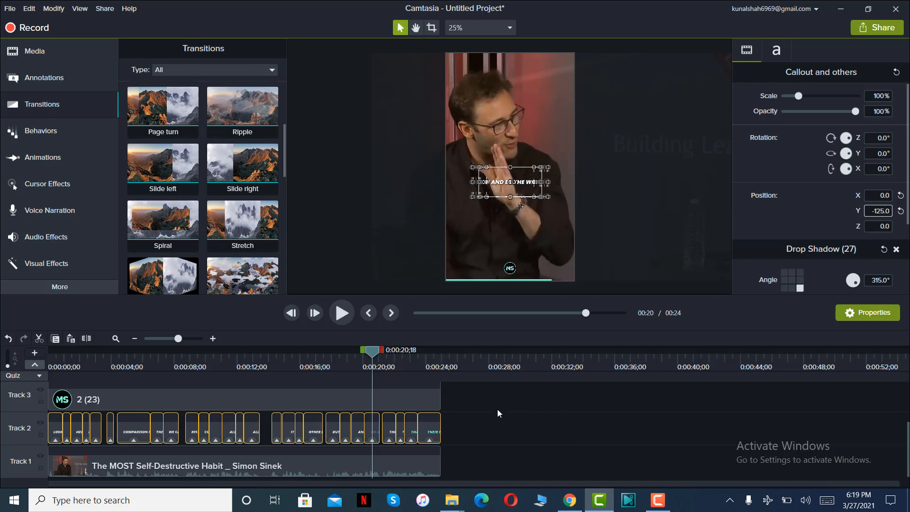
click(473, 408)
drag(454, 422, 495, 421)
Place the motivational music file on Track 1, shortly after the end of the interview clip.
drag(369, 351, 41, 379)
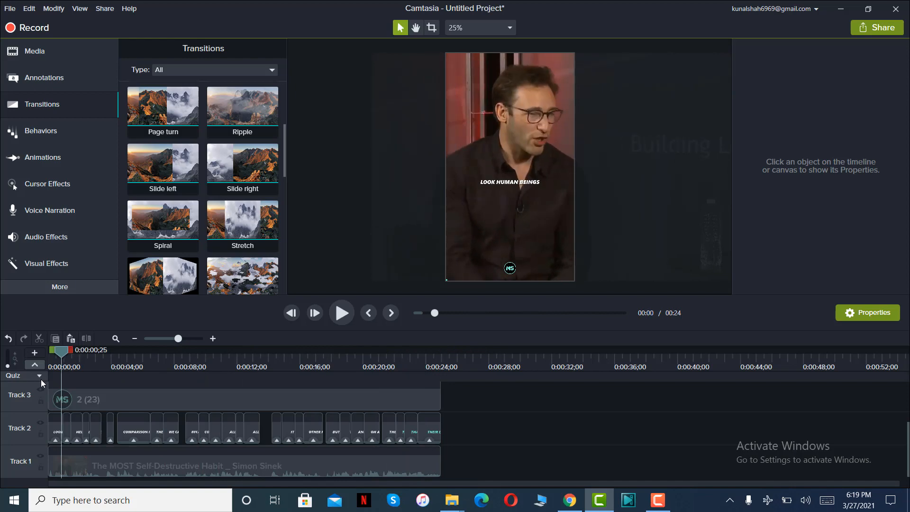
click(90, 46)
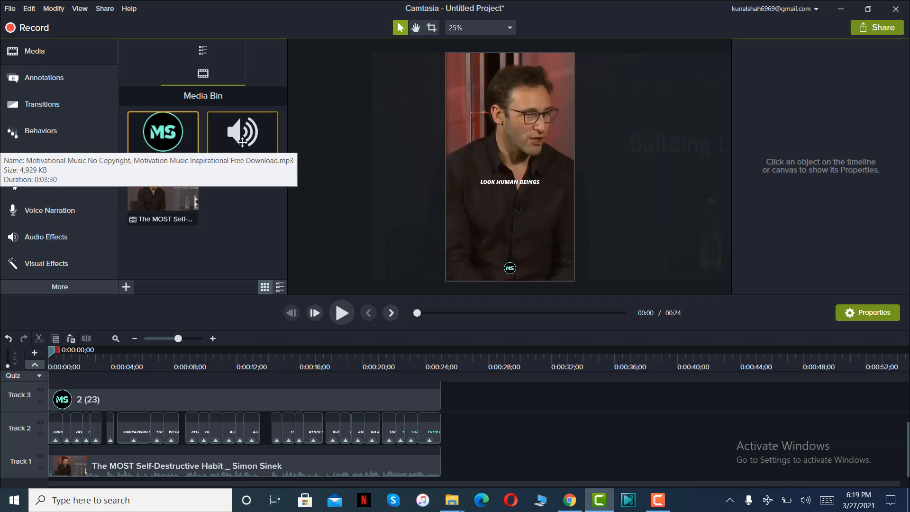
drag(242, 142, 461, 453)
drag(232, 483, 281, 483)
Listen to the music's opening and copy its section from about 0:00:34 to 0:00:59 on the timeline.
click(246, 351)
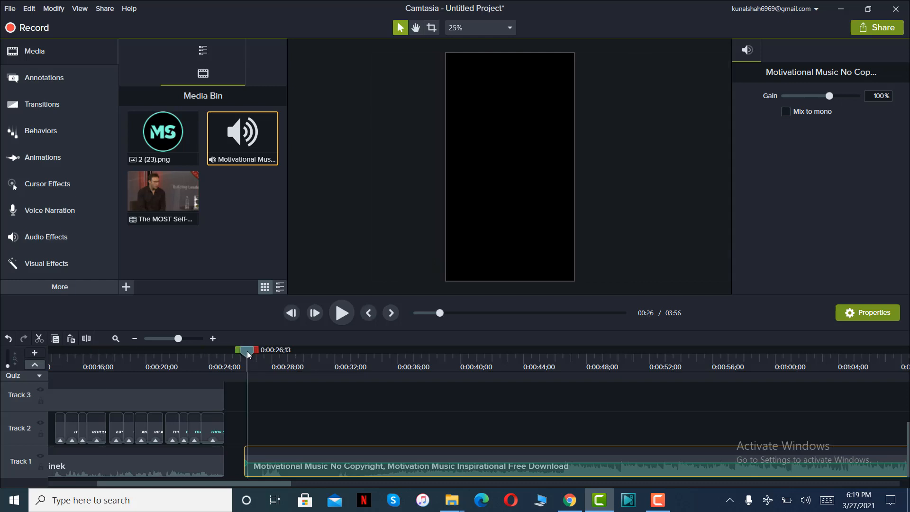
click(342, 312)
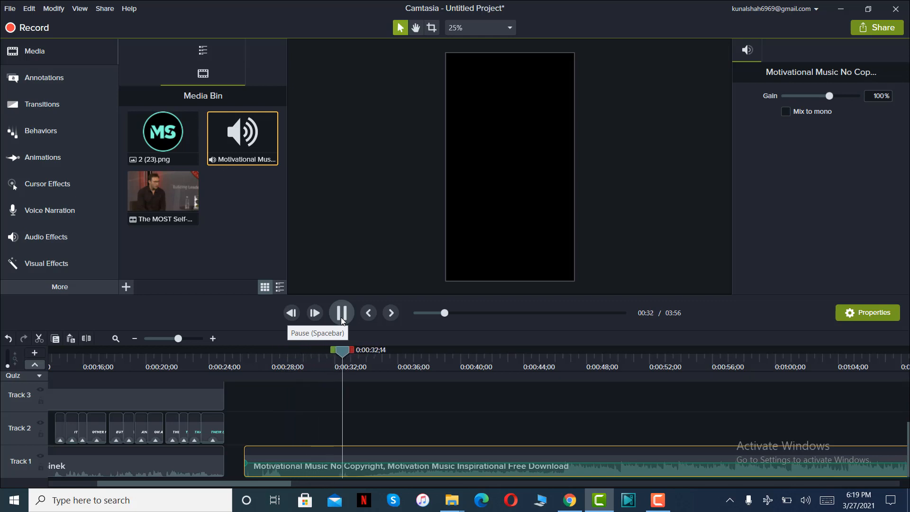
click(340, 313)
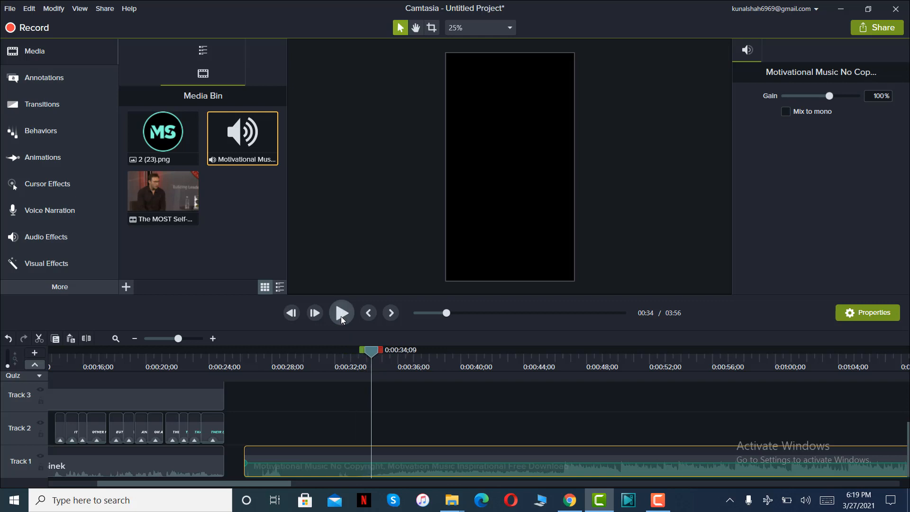
drag(371, 350, 772, 354)
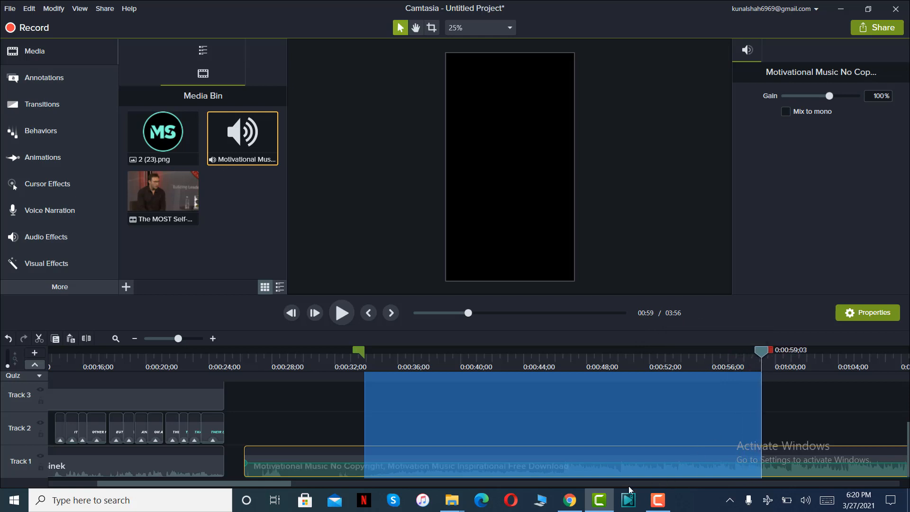
right_click(597, 471)
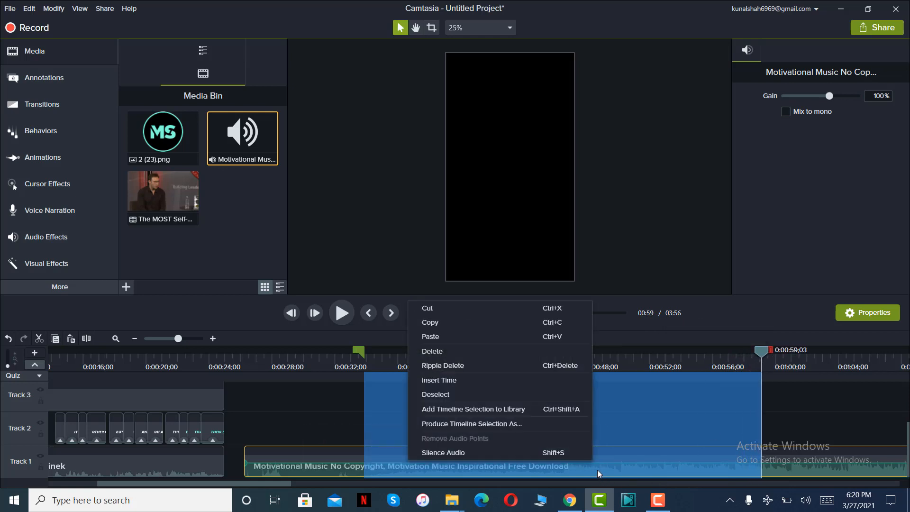
click(482, 323)
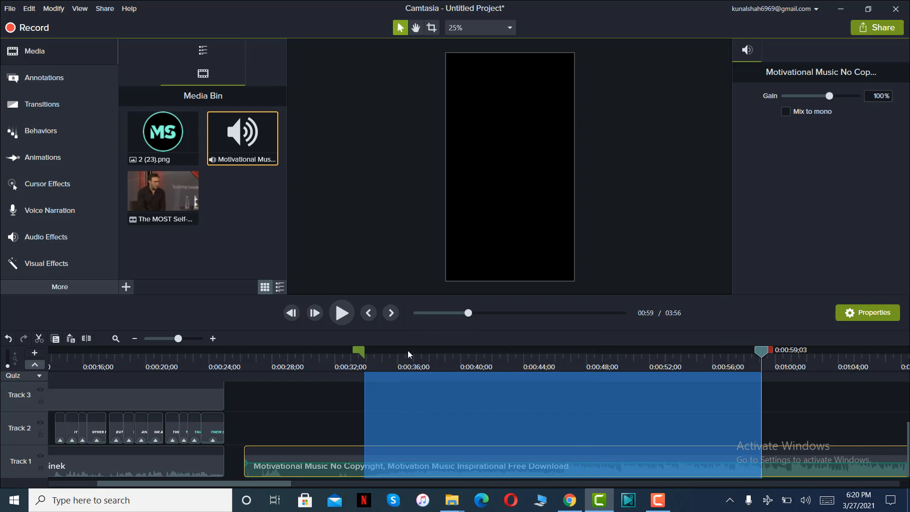
Delete the full-length motivational music clip from Track 1.
click(363, 348)
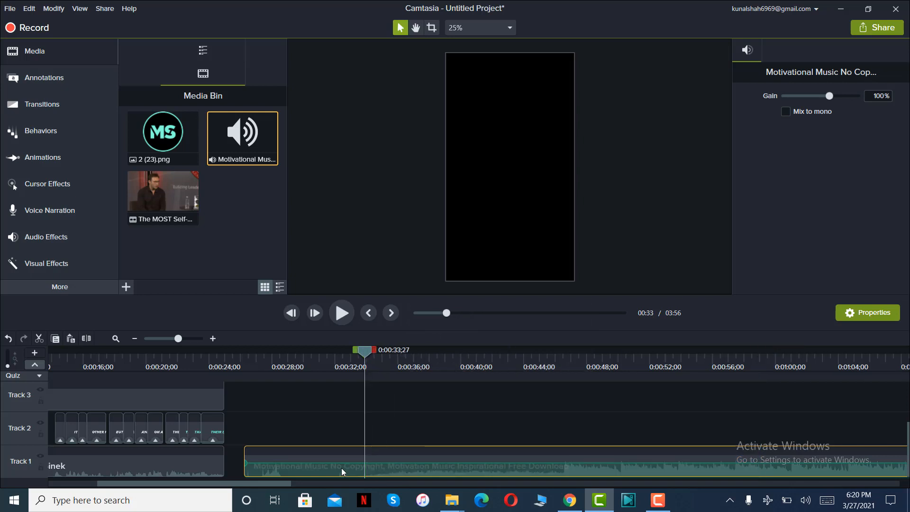
key(Delete)
drag(349, 485, 115, 474)
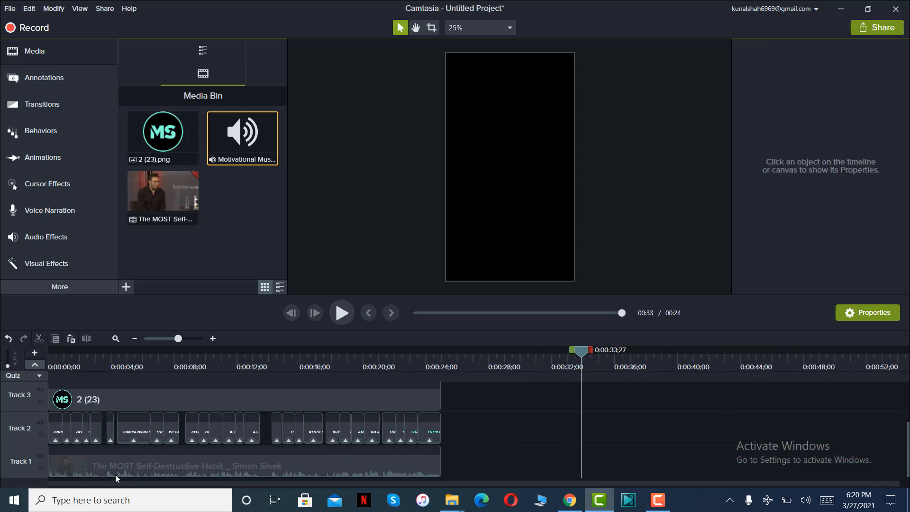
Paste the copied music section onto a new track above the callout and move it to the start of the timeline.
scroll(484, 419, up, 3)
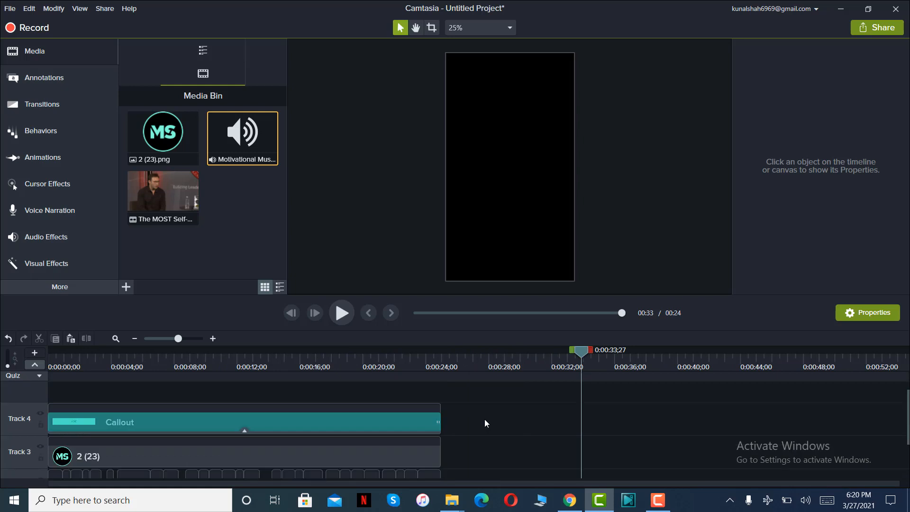
right_click(199, 396)
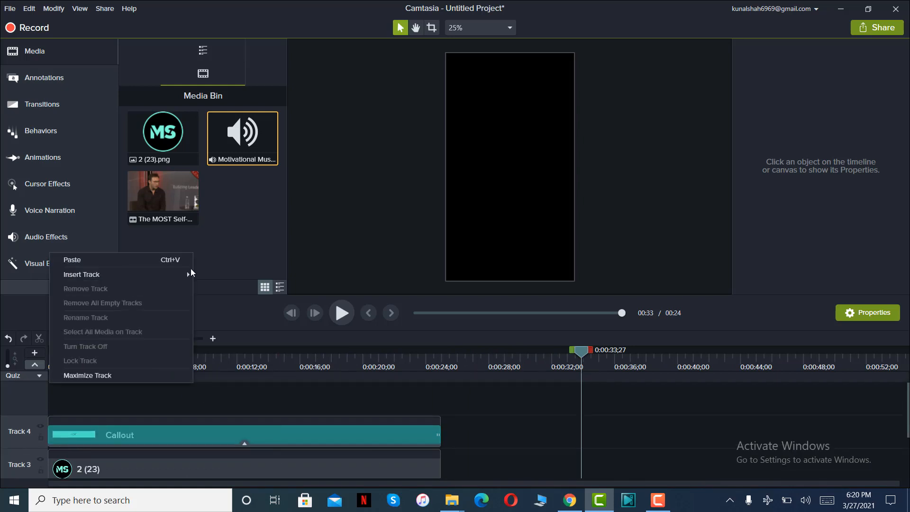
click(178, 263)
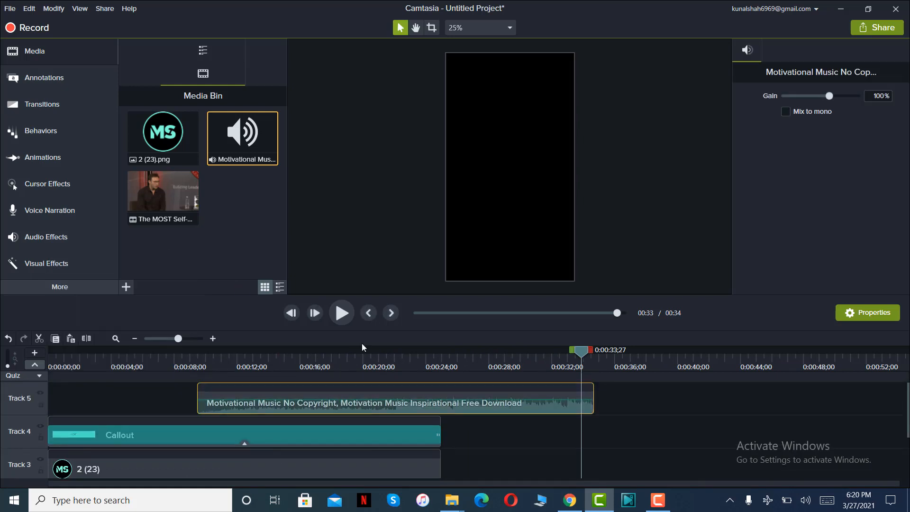
drag(349, 408, 201, 412)
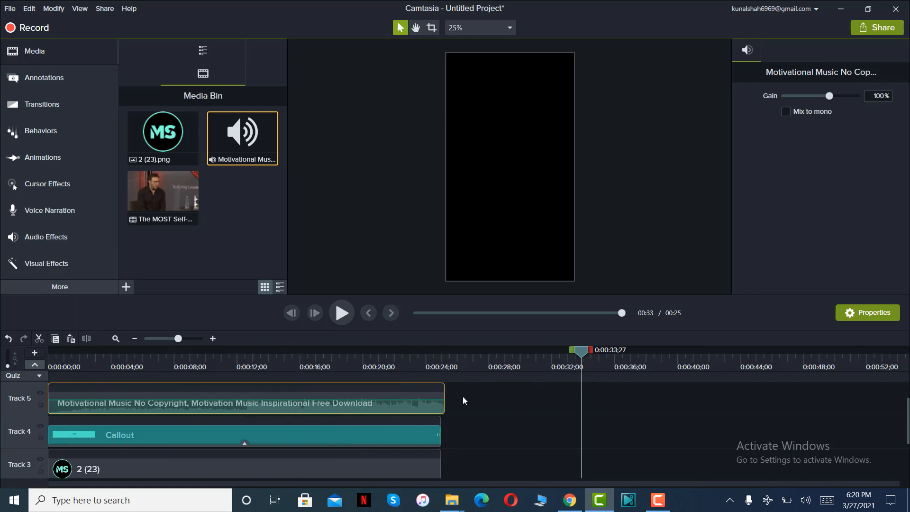
Trim the end of the music on Track 5 so it finishes together with the other clips.
drag(446, 412, 440, 409)
scroll(454, 400, down, 3)
scroll(454, 400, up, 4)
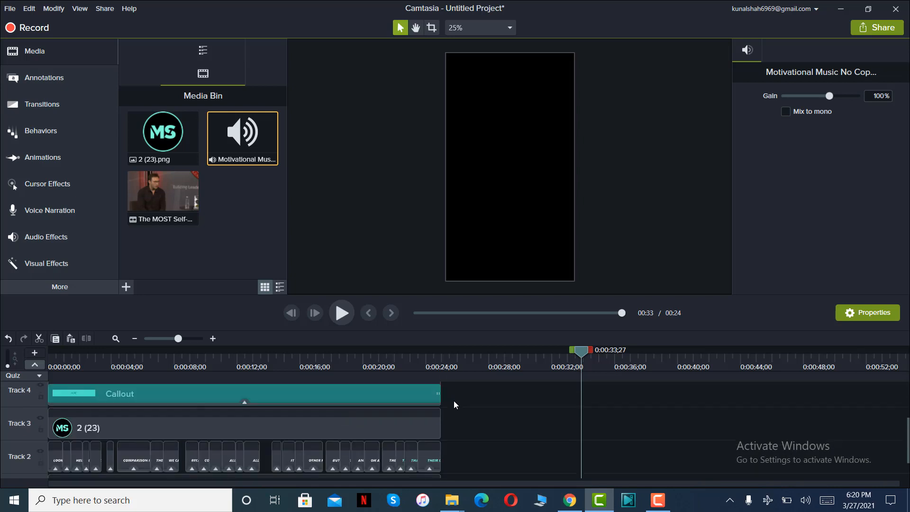
click(448, 414)
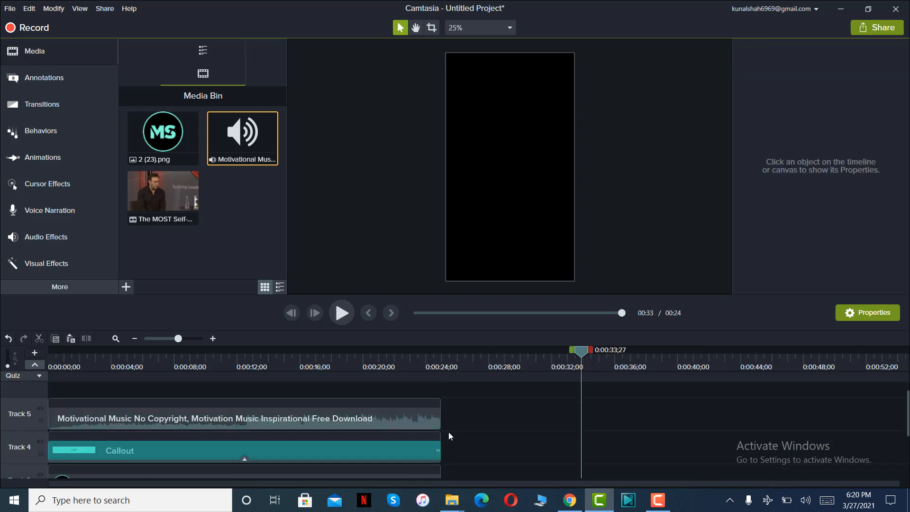
Return the playhead to the start and lower the volume level of the music clip on Track 5.
click(110, 353)
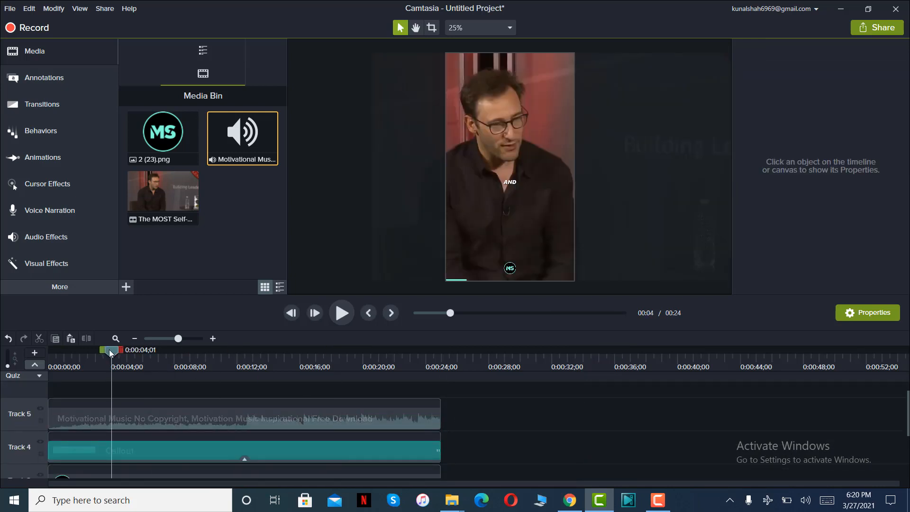
click(290, 312)
scroll(482, 429, down, 3)
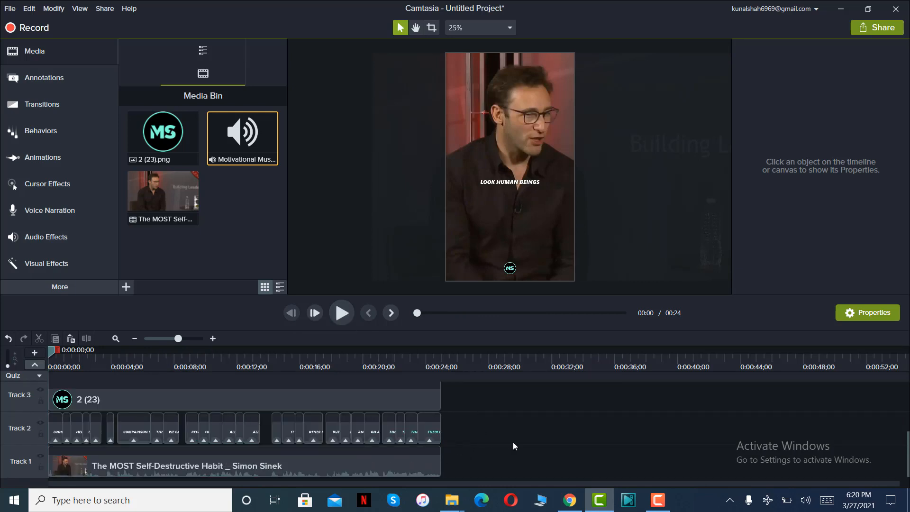
scroll(513, 442, up, 3)
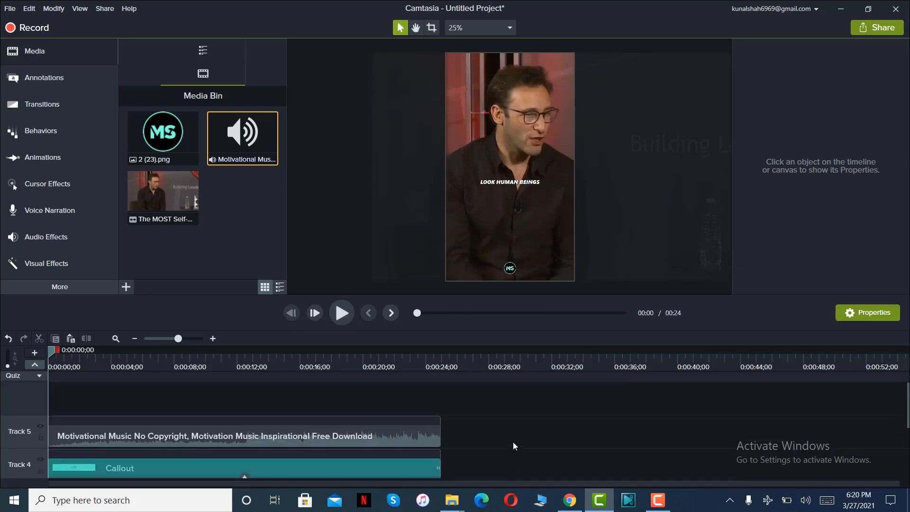
click(431, 438)
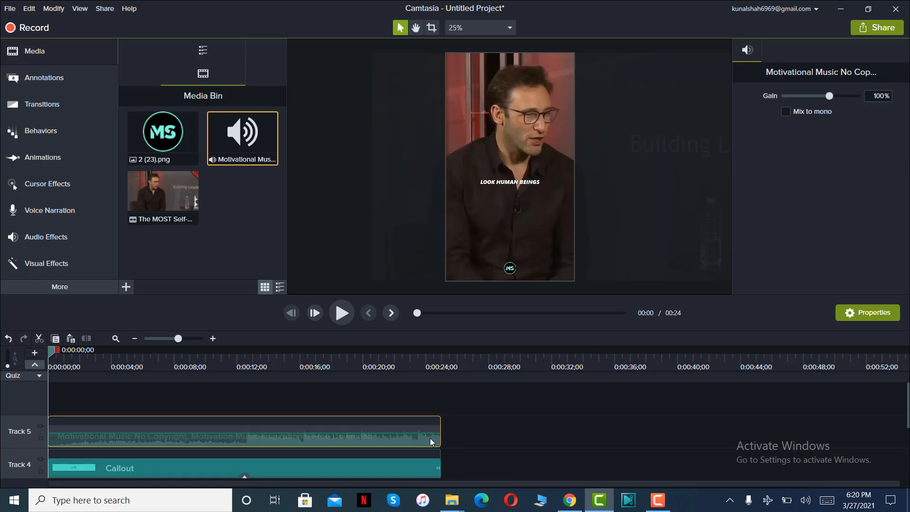
drag(429, 434, 429, 443)
click(497, 428)
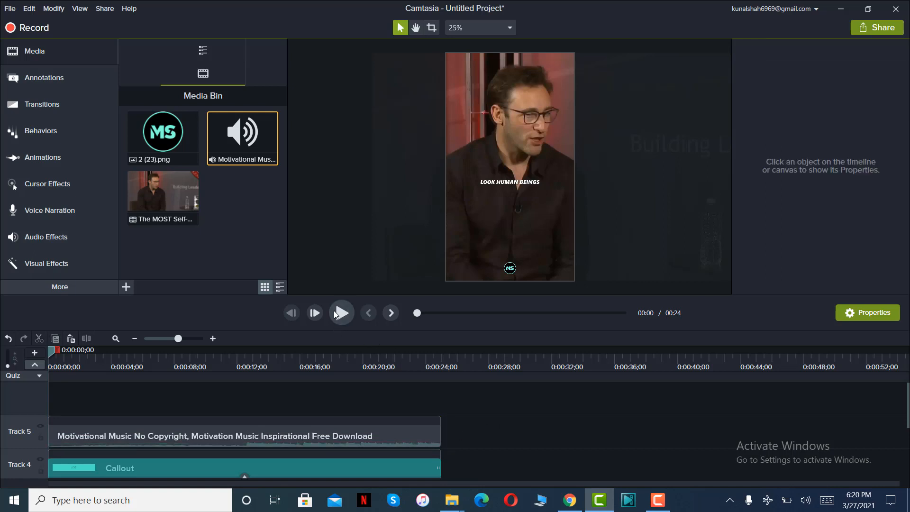
Play the whole reel to judge how loud the background music is against the speech.
click(334, 312)
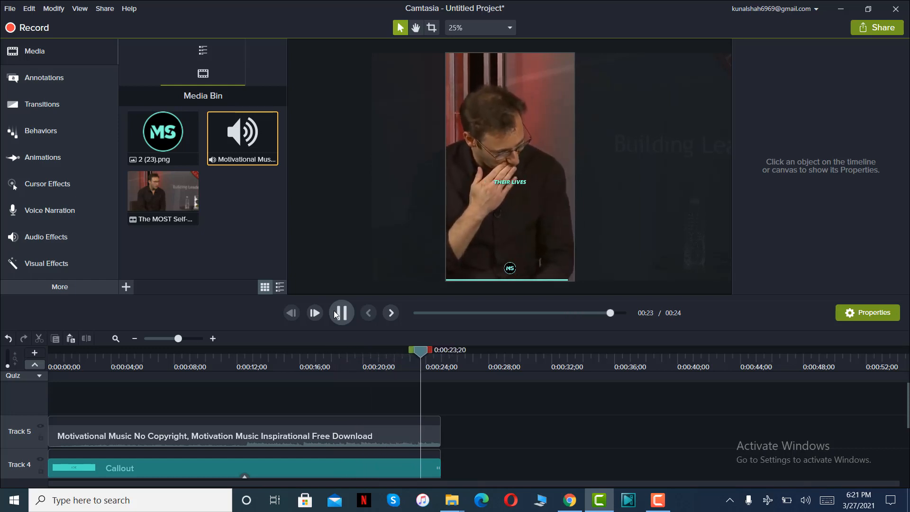
click(416, 441)
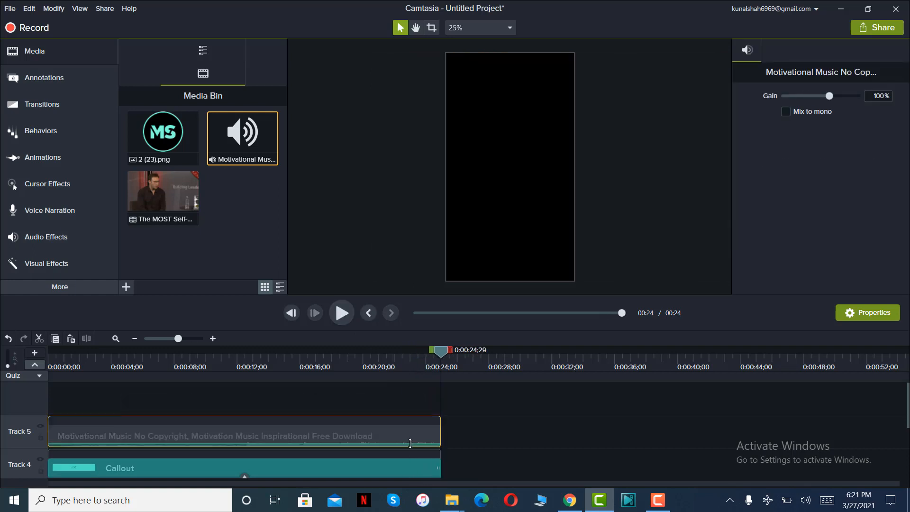
click(522, 432)
Raise the interview clip's audio gain to 168% and replay the reel from the start to check the balance.
scroll(522, 432, down, 3)
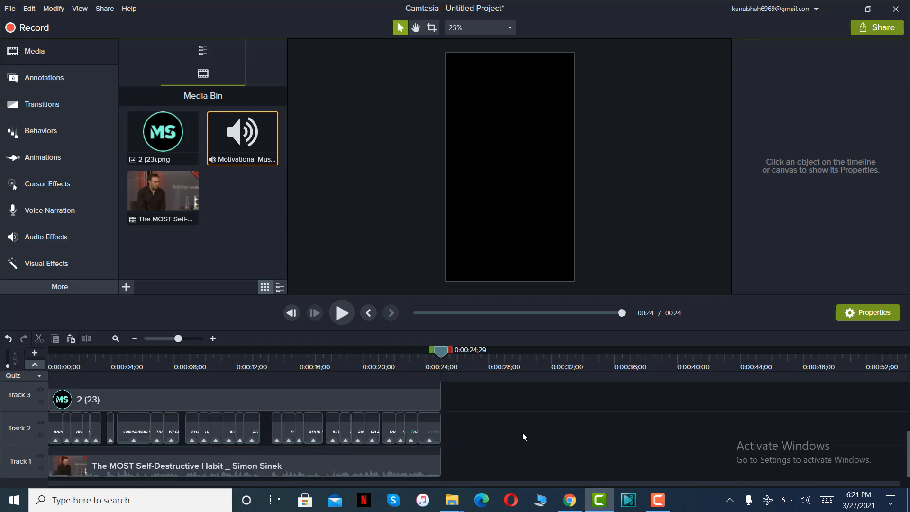
click(382, 472)
key(ctrl+Home)
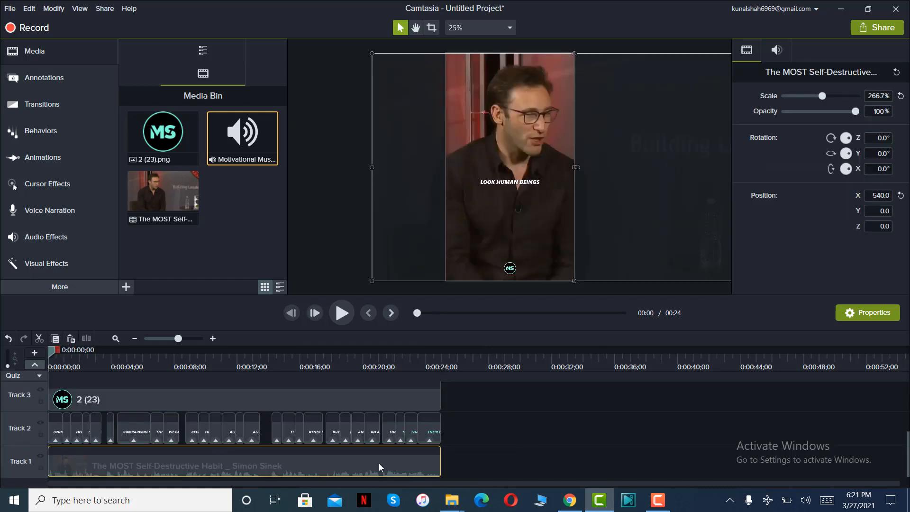
click(471, 465)
click(367, 469)
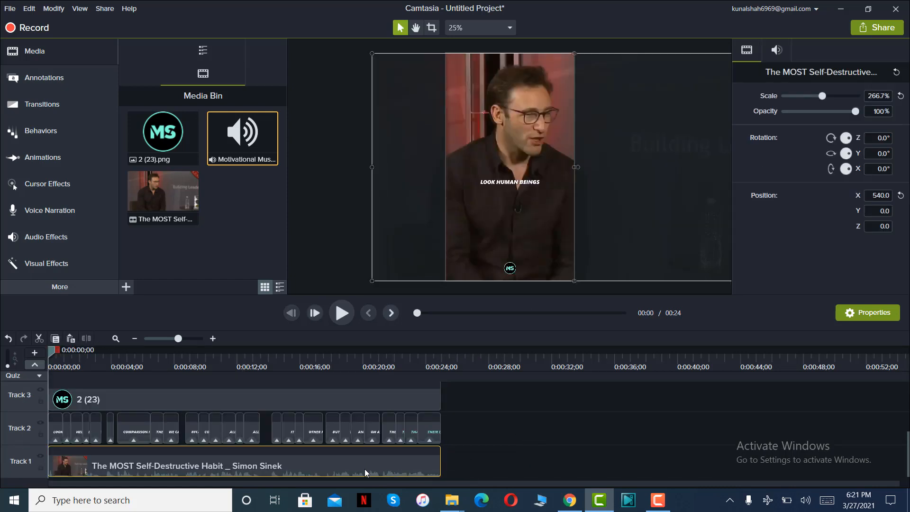
click(776, 50)
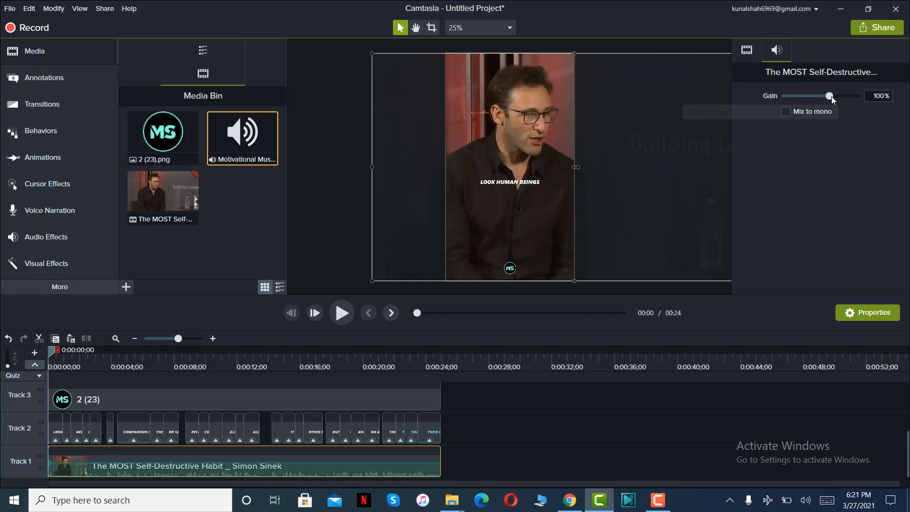
drag(831, 96, 844, 96)
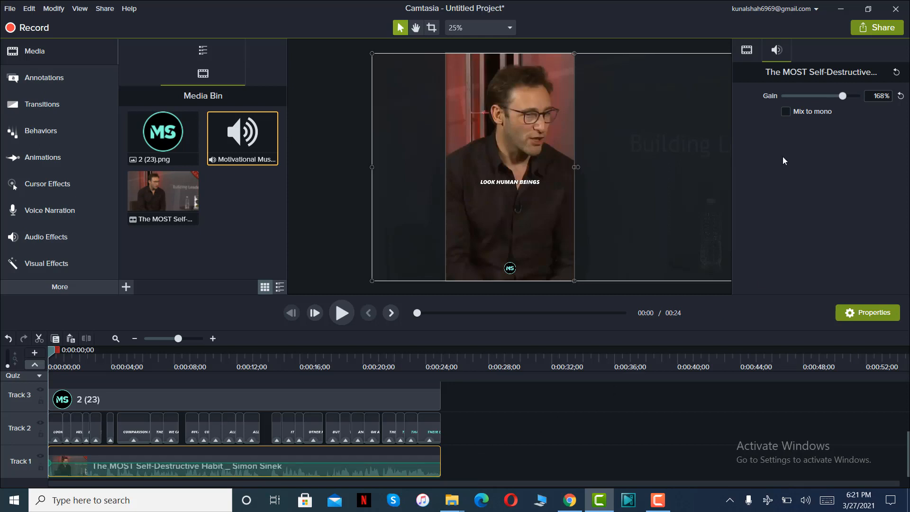
drag(847, 92, 848, 93)
click(512, 410)
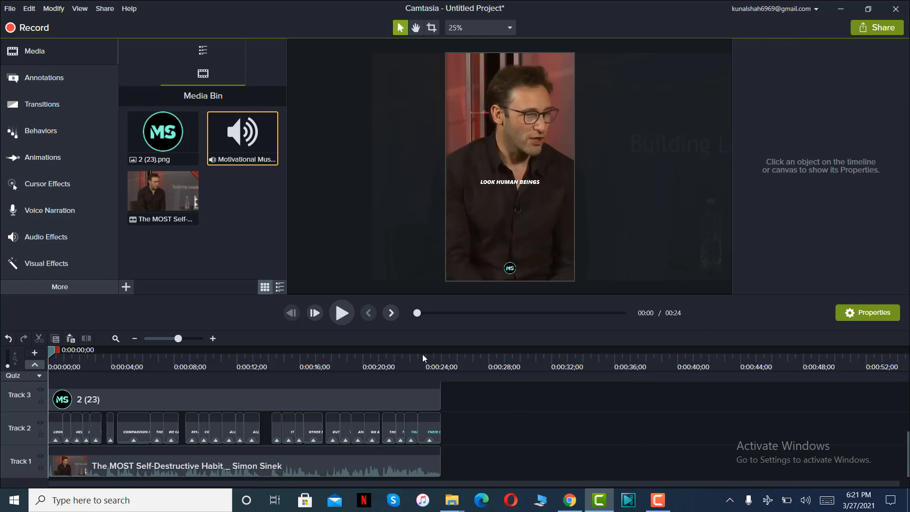
click(340, 312)
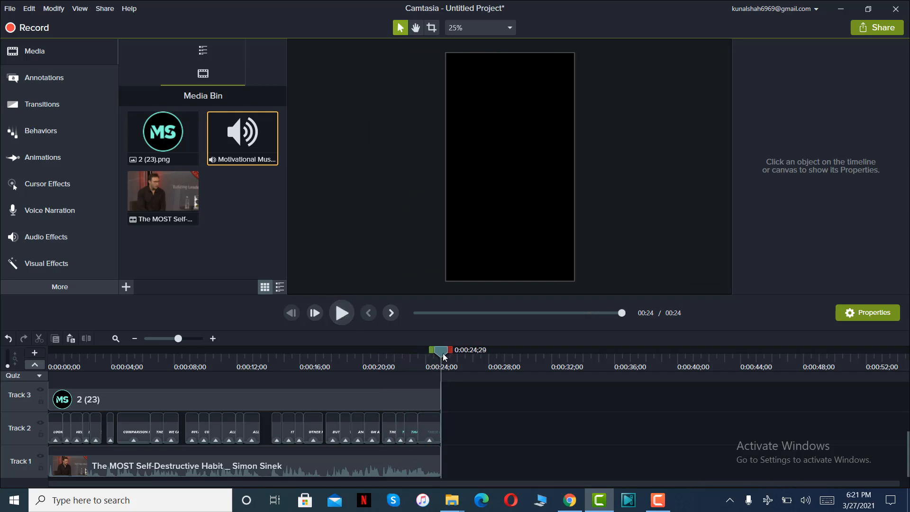
drag(443, 354, 23, 403)
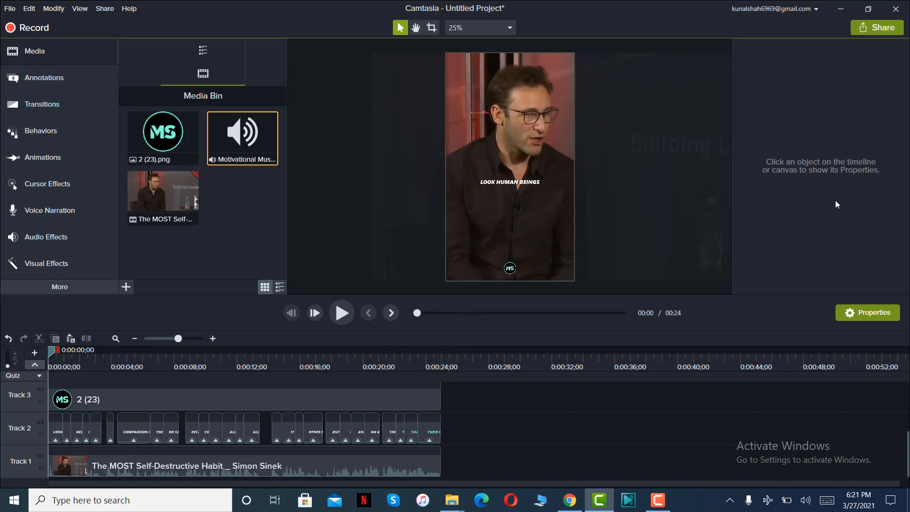
Start a local file export with custom production settings as MP4 Smart Player (HTML5), keeping the default player and video options.
click(870, 31)
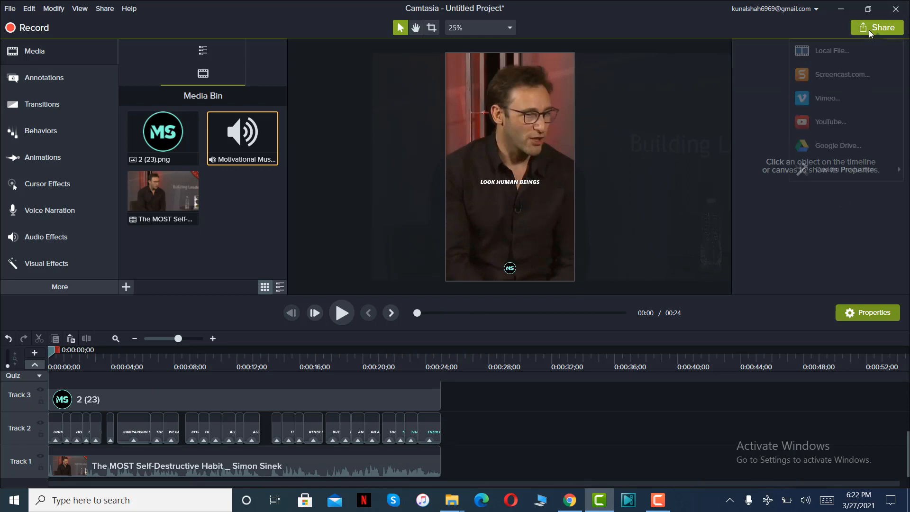
click(840, 55)
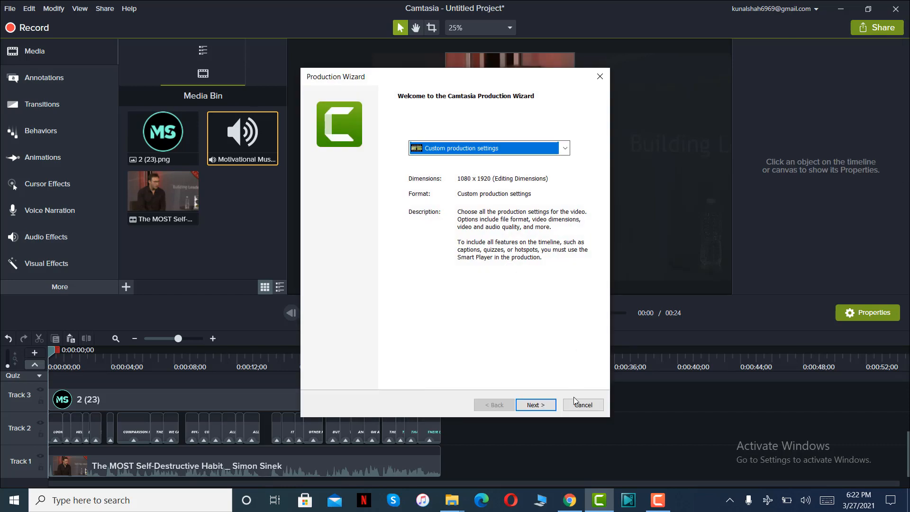
click(532, 410)
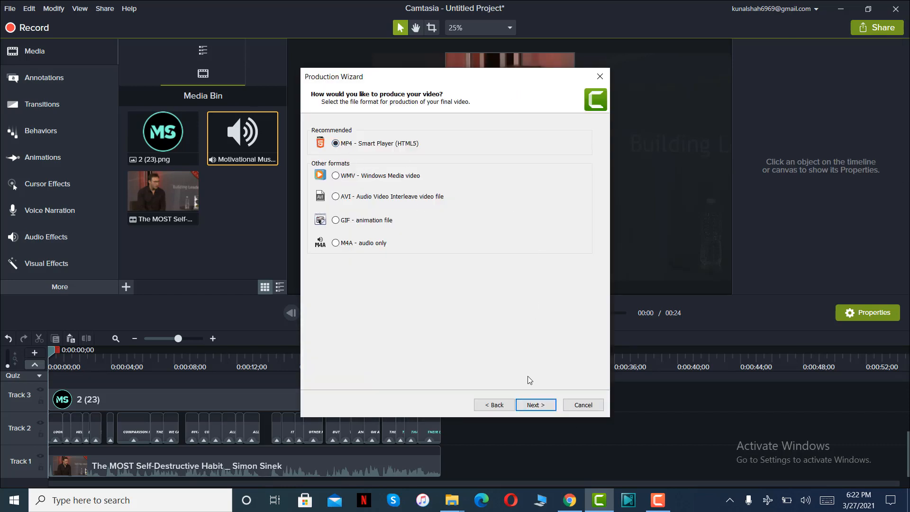
click(532, 404)
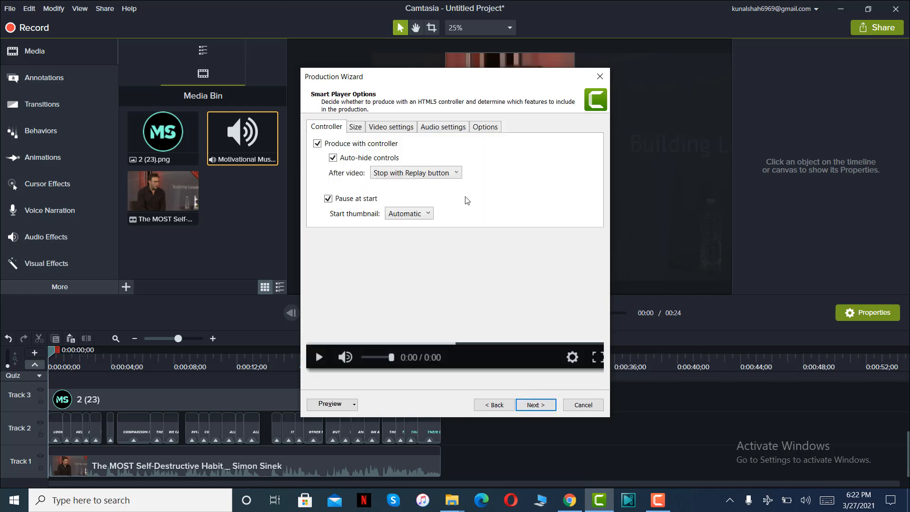
click(536, 406)
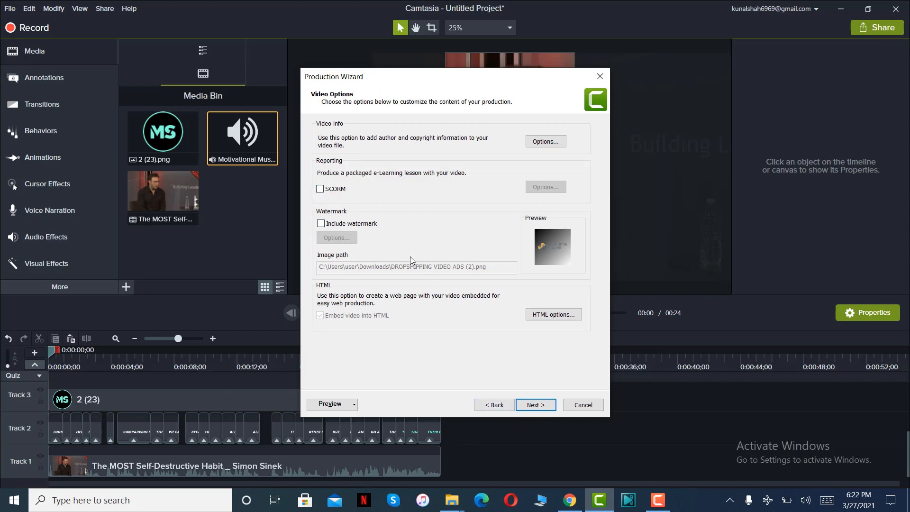
click(535, 405)
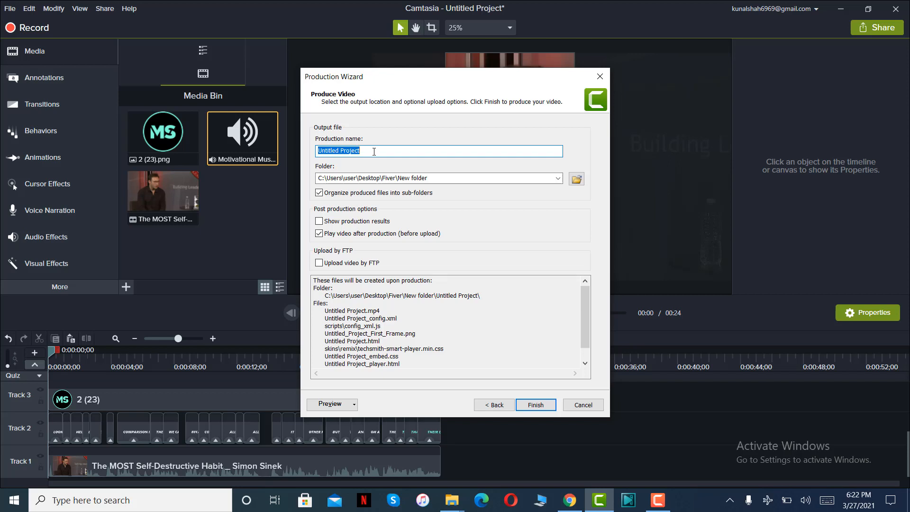
Name the production "Reel course example".
text(Reel )
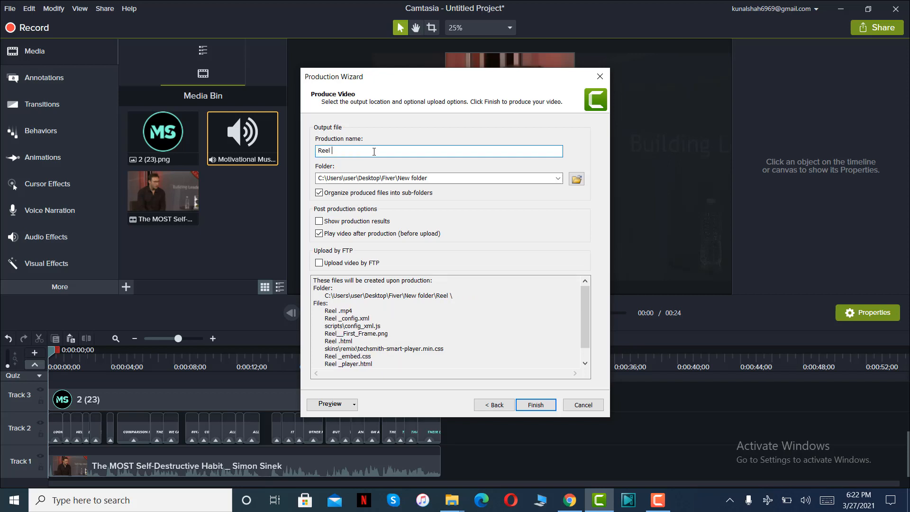
text(course )
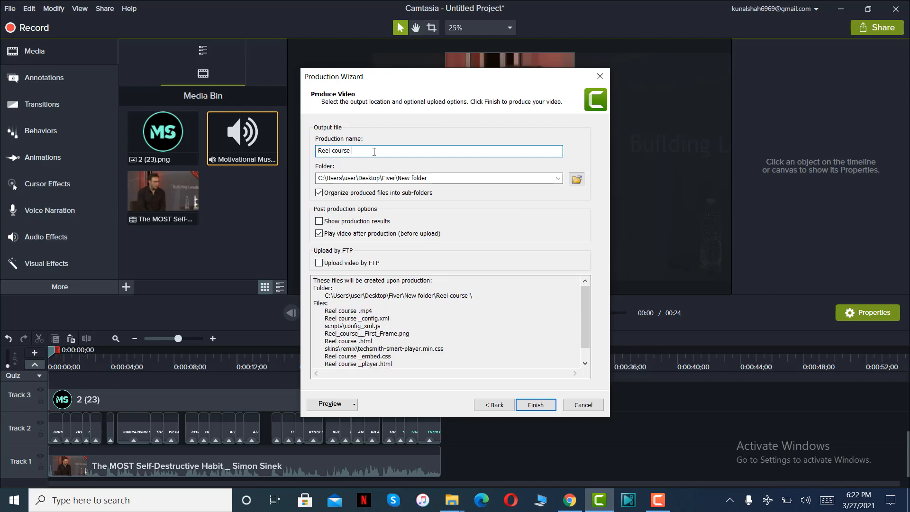
text(example)
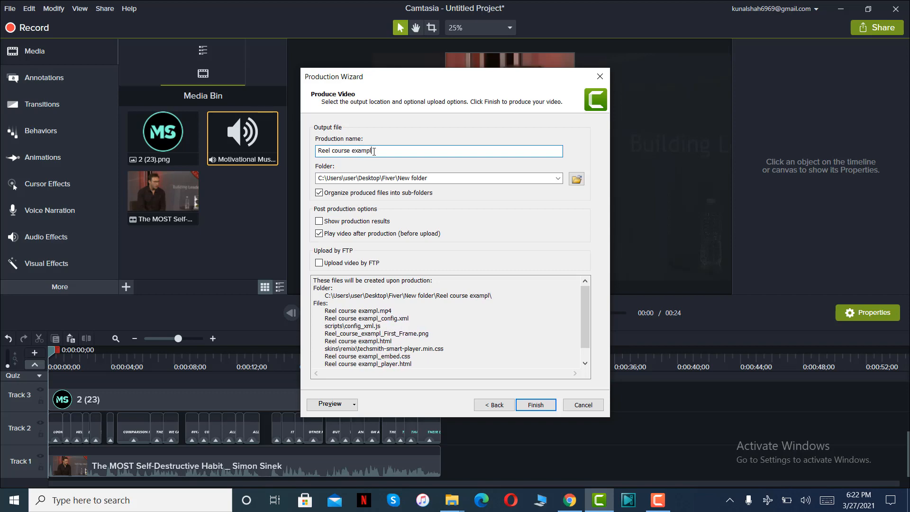
Set the production's output folder to Instagram Reels on the Desktop, keeping the file name "Reel course example" as MP4.
click(577, 179)
click(349, 153)
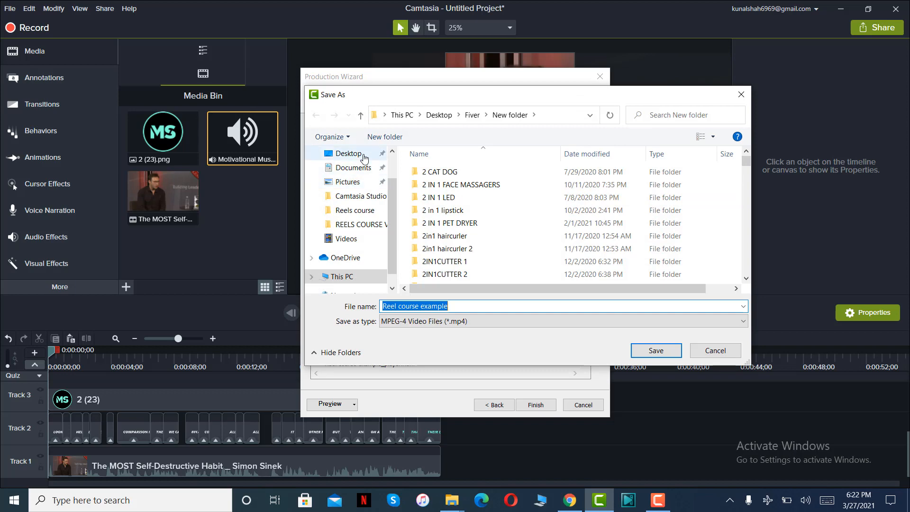
scroll(544, 225, down, 5)
scroll(581, 218, up, 3)
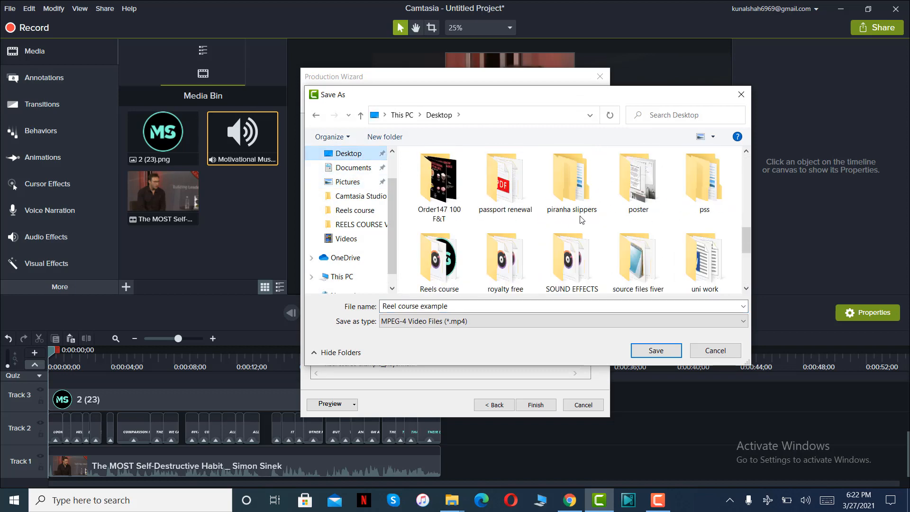
click(627, 240)
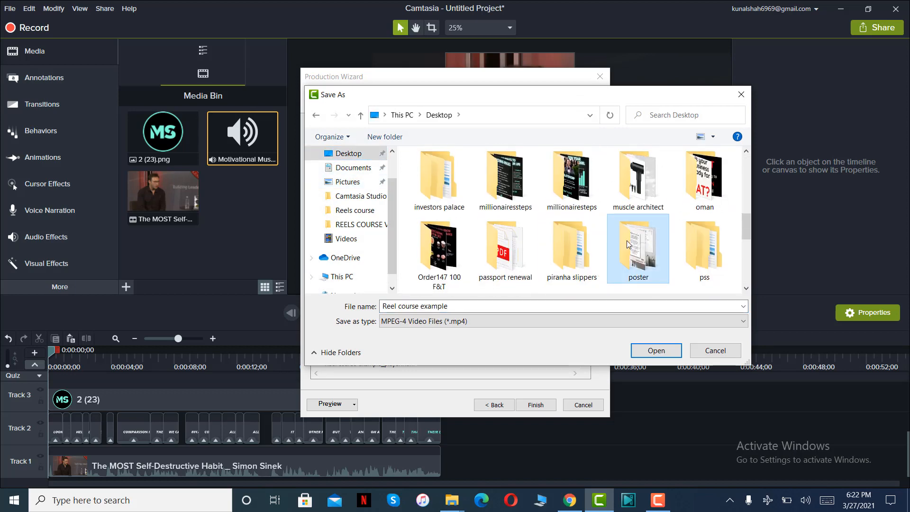
scroll(627, 240, up, 1)
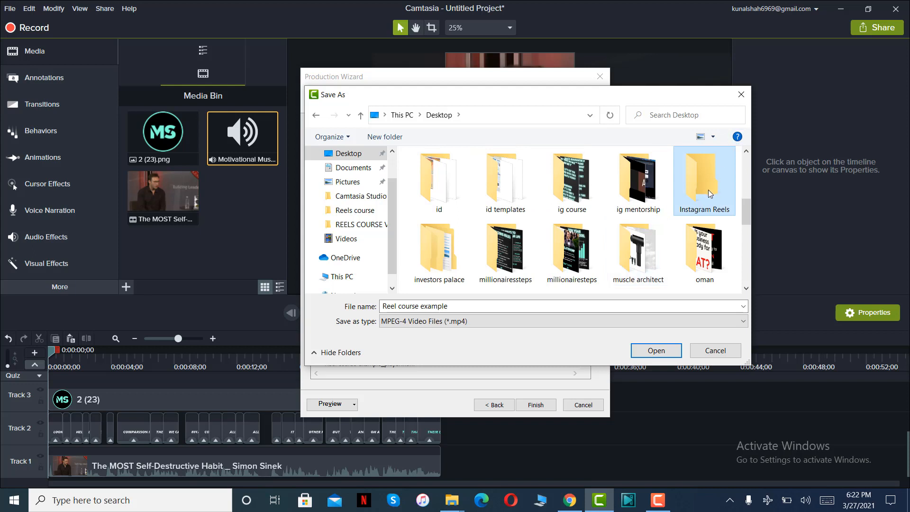
click(659, 353)
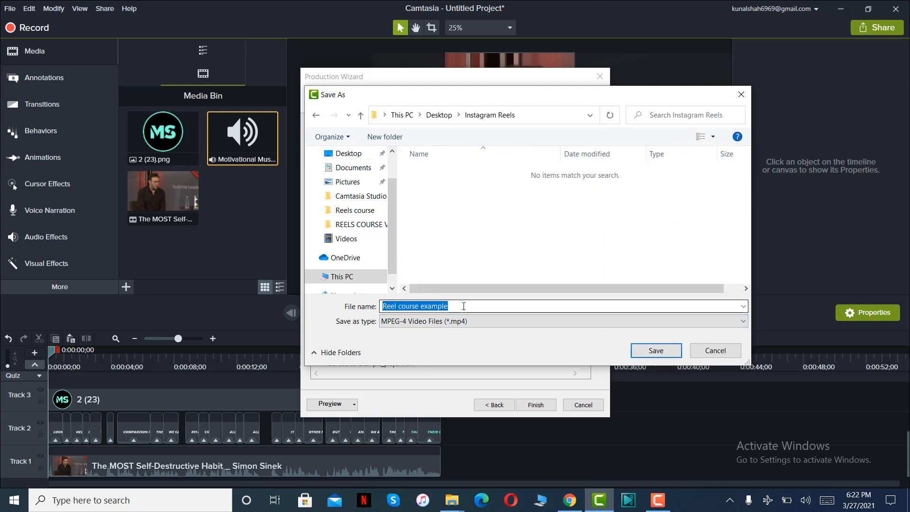
click(644, 350)
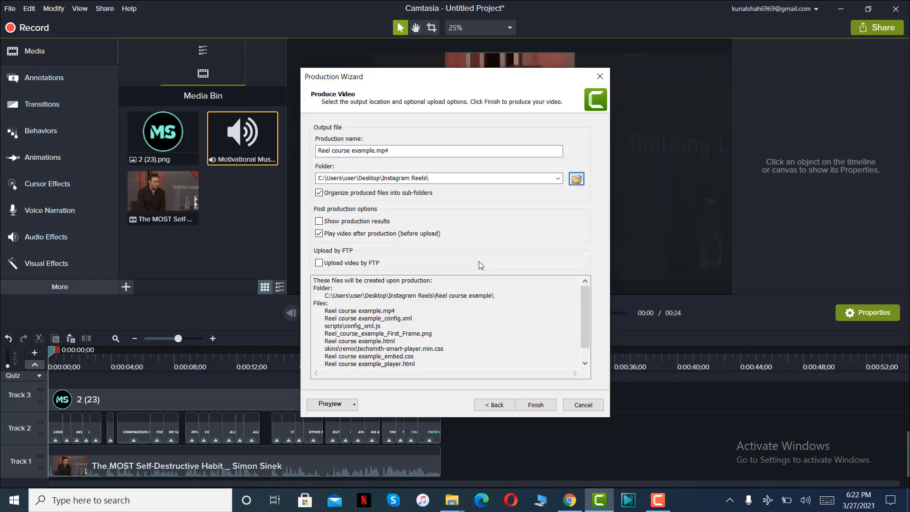
Finish the production to render the reel, and play the exported video in the browser.
click(535, 406)
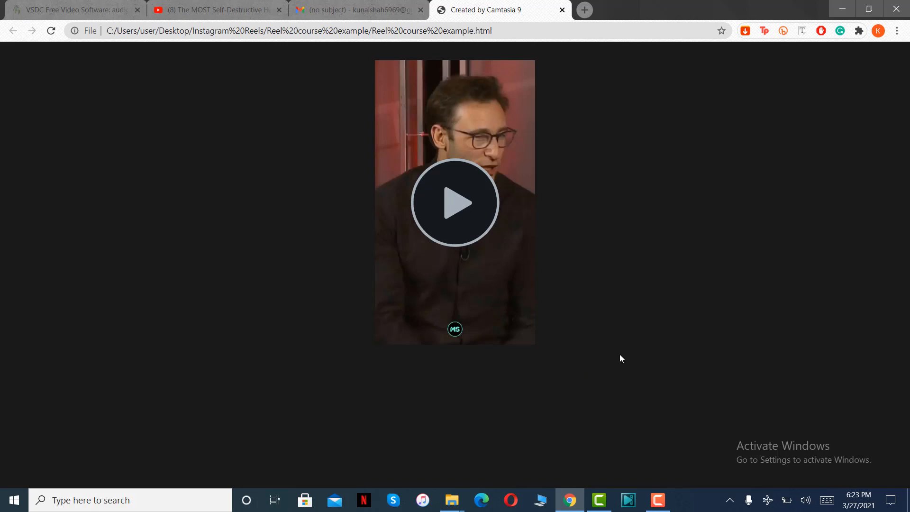
click(458, 212)
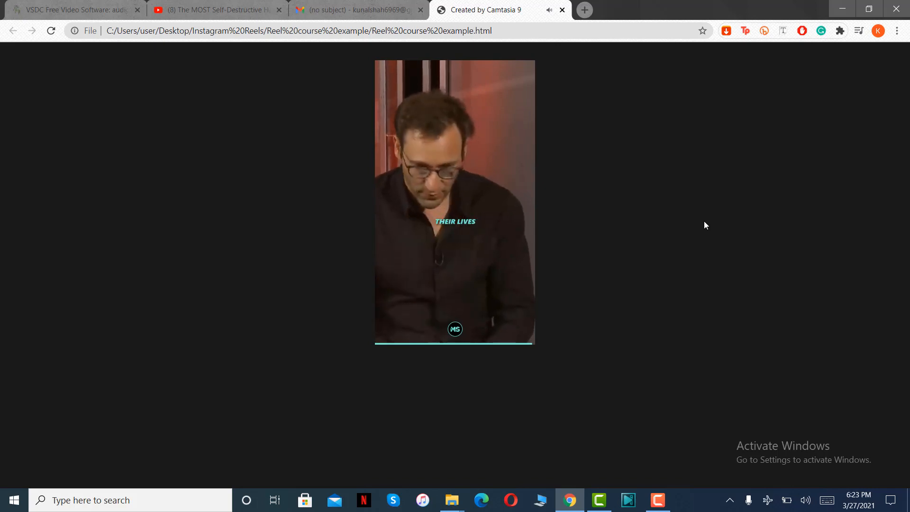
Switch back to Camtasia, add the interview clip again on Track 1 after the reel, and select the range from 0:00:53;18 to 0:01:10;10.
click(600, 499)
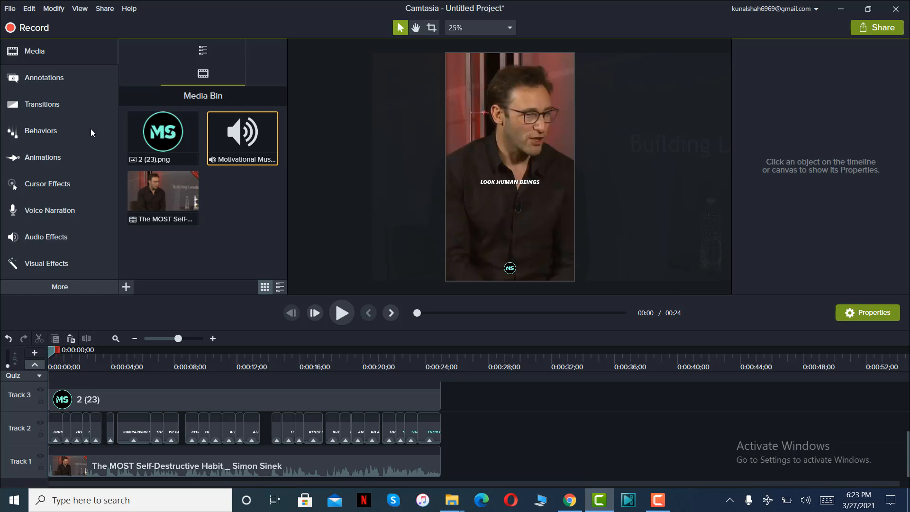
drag(164, 195, 473, 463)
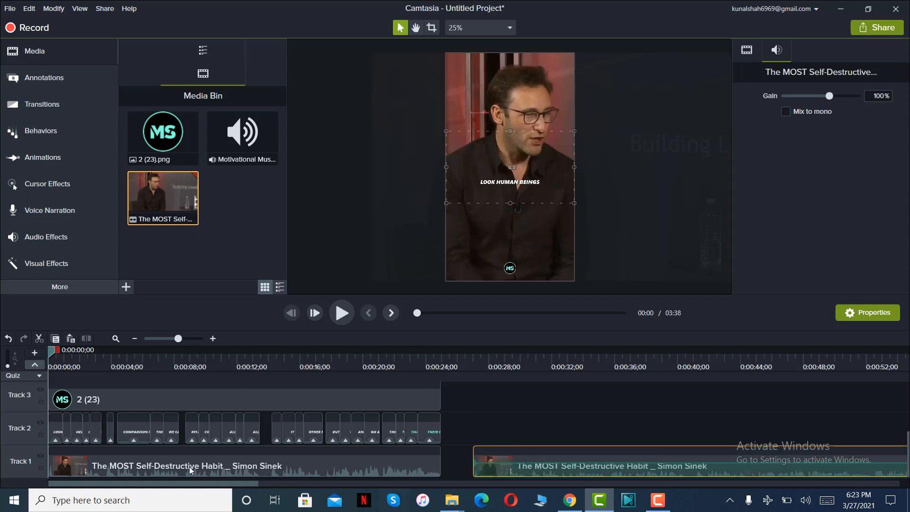
drag(202, 484, 339, 484)
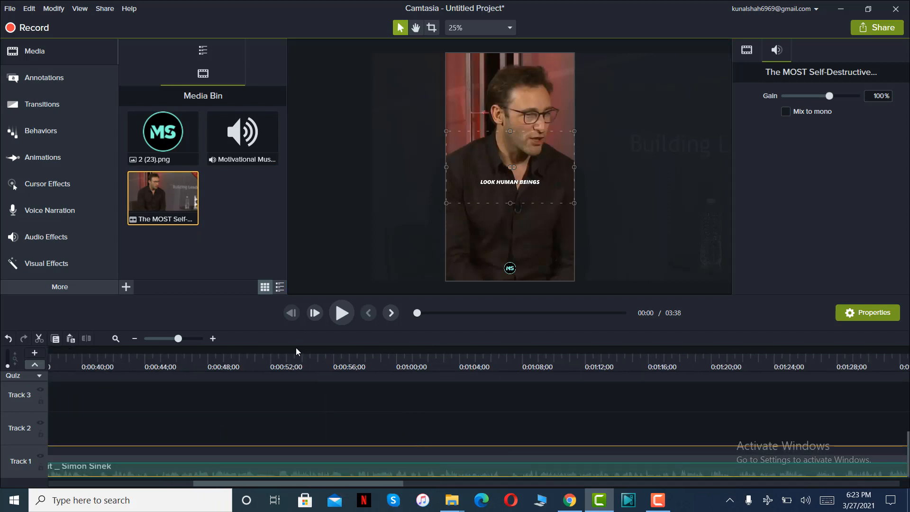
click(296, 351)
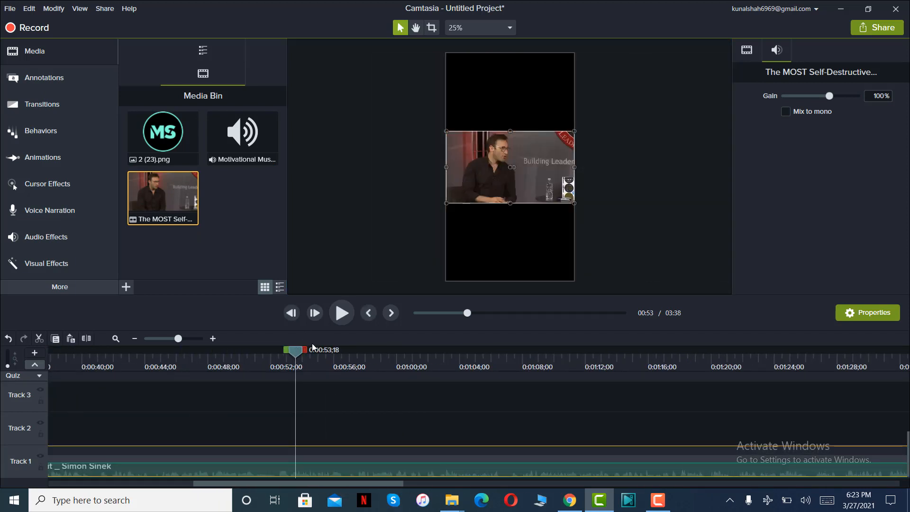
drag(305, 350, 559, 351)
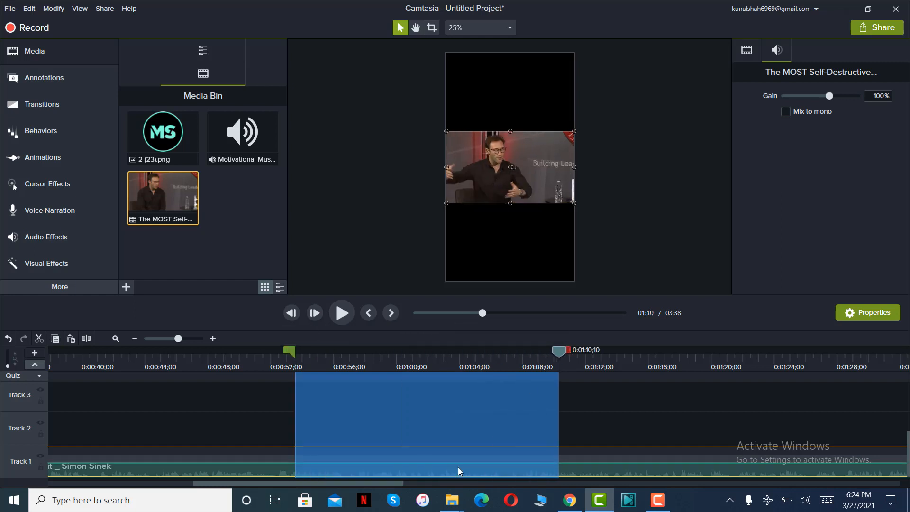
right_click(434, 473)
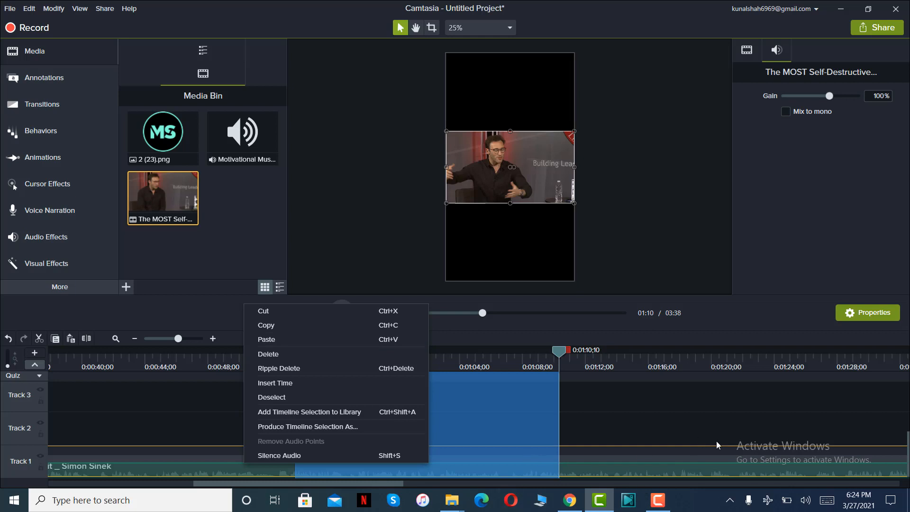
click(560, 354)
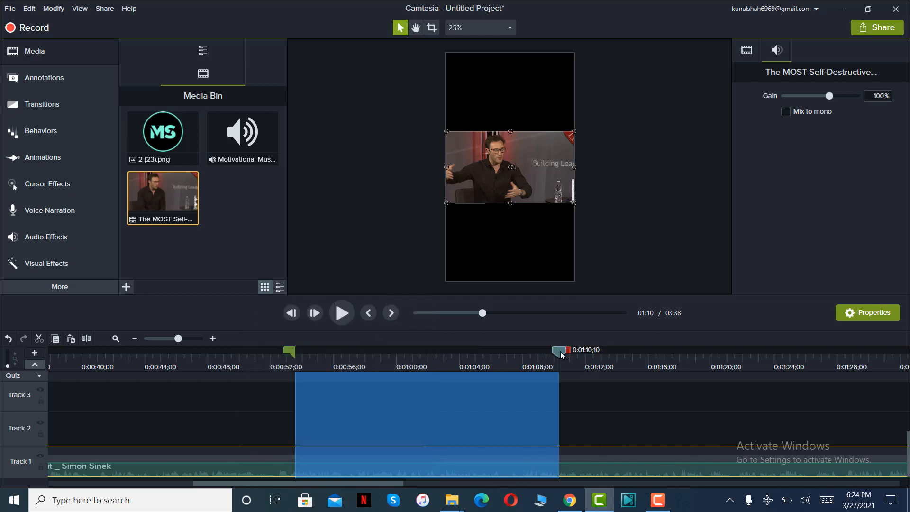
Try other time range selections on the added interview clip, ending with 0:00:55;05 to 0:01:16;00.
drag(561, 354, 715, 361)
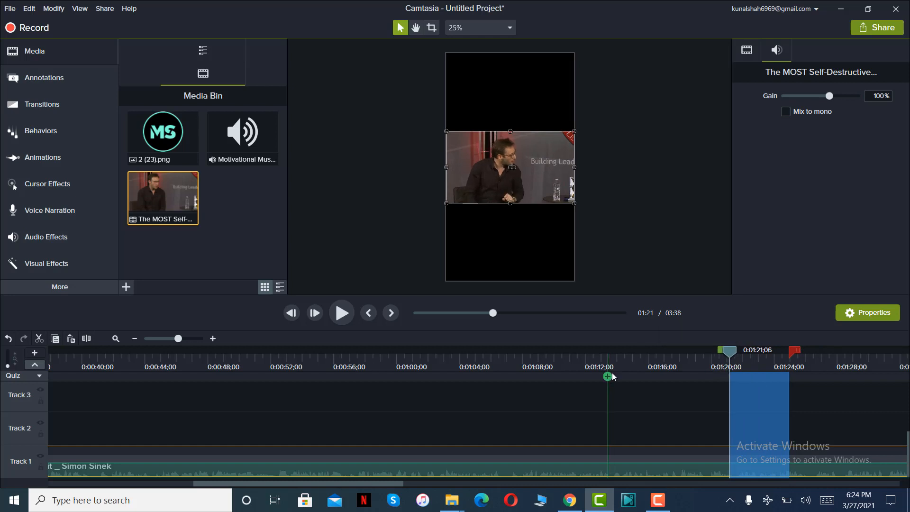
click(648, 357)
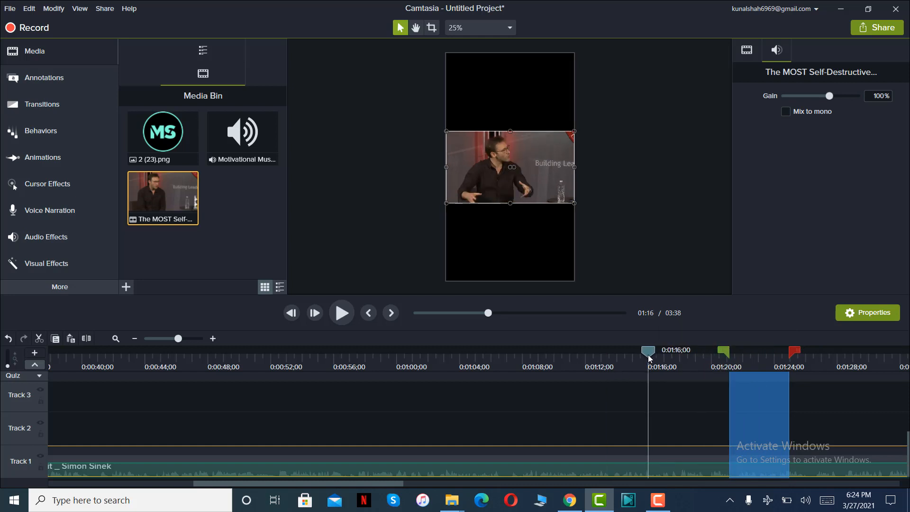
click(648, 355)
drag(639, 354, 310, 389)
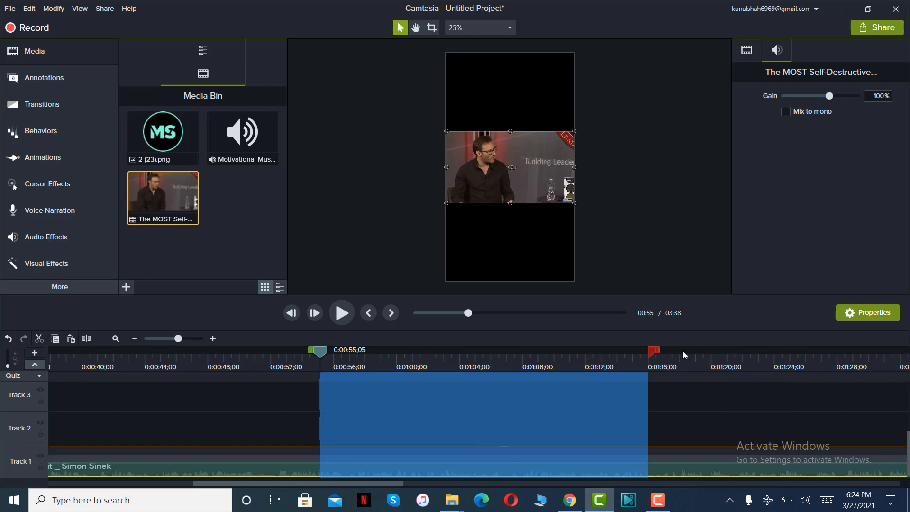
Clear the range selection and delete the extra copy of the interview clip from Track 1.
click(650, 355)
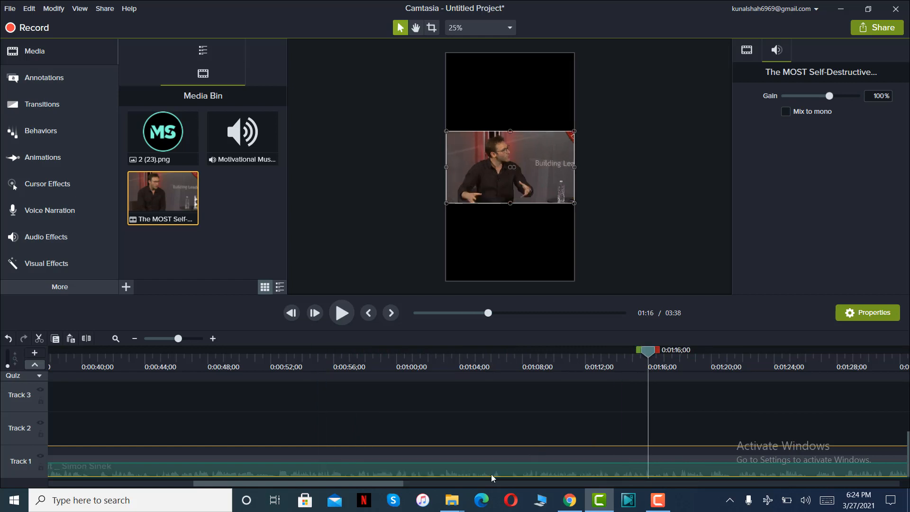
key(Delete)
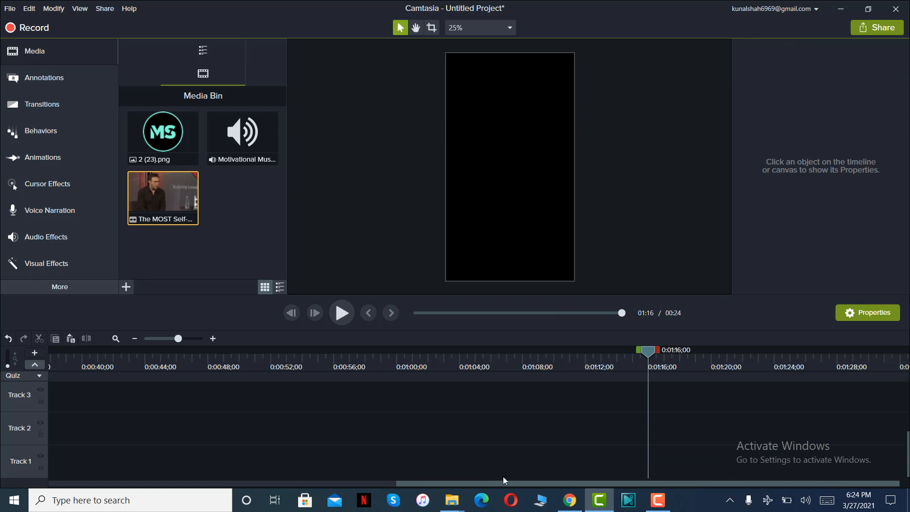
Scrub the finished reel from its start to 0:00:06;06 to review the captions and progress bar.
drag(503, 480, 75, 494)
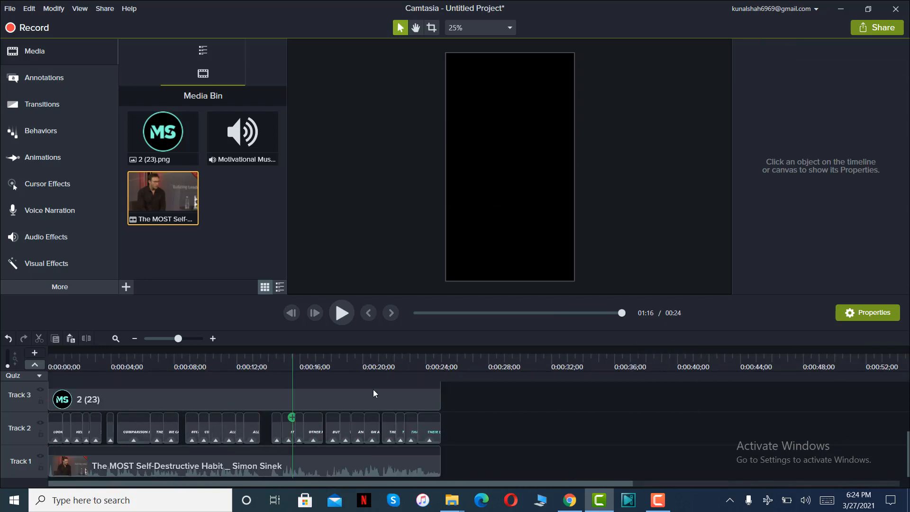
drag(49, 351, 146, 355)
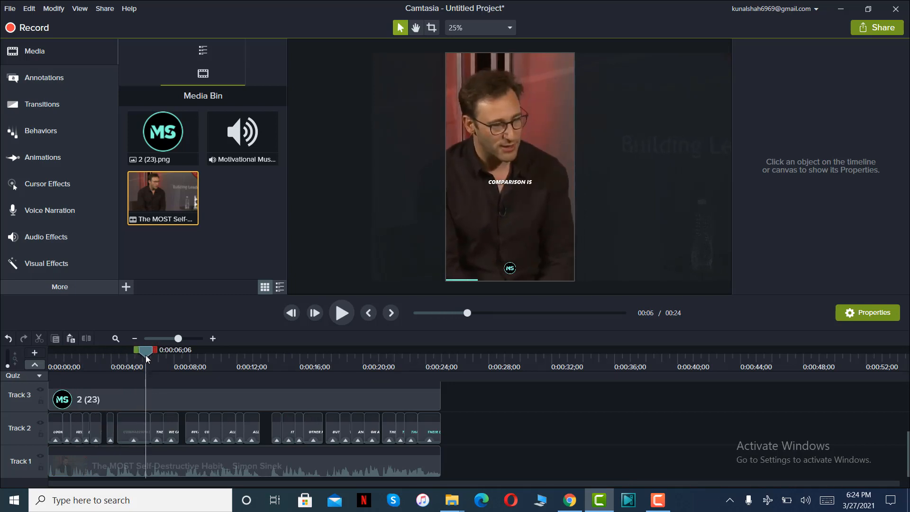